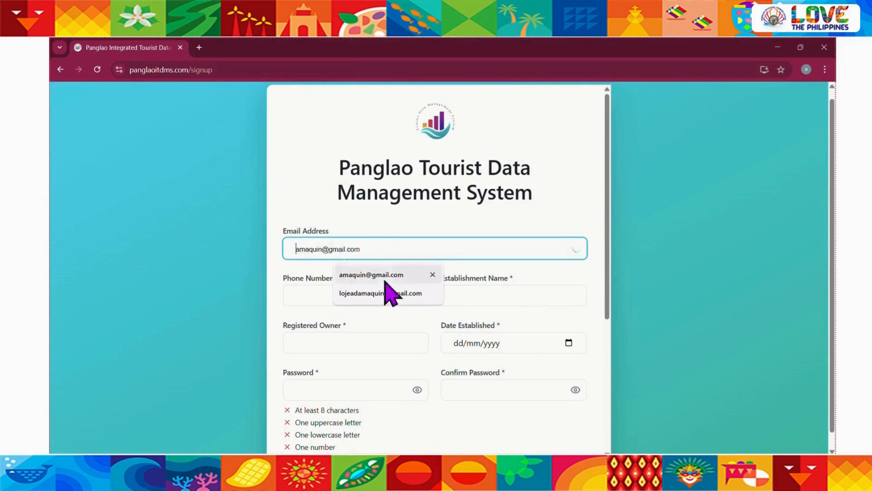
Fill in the sign-up email address from the saved suggestion and send the verification email to it
click(386, 293)
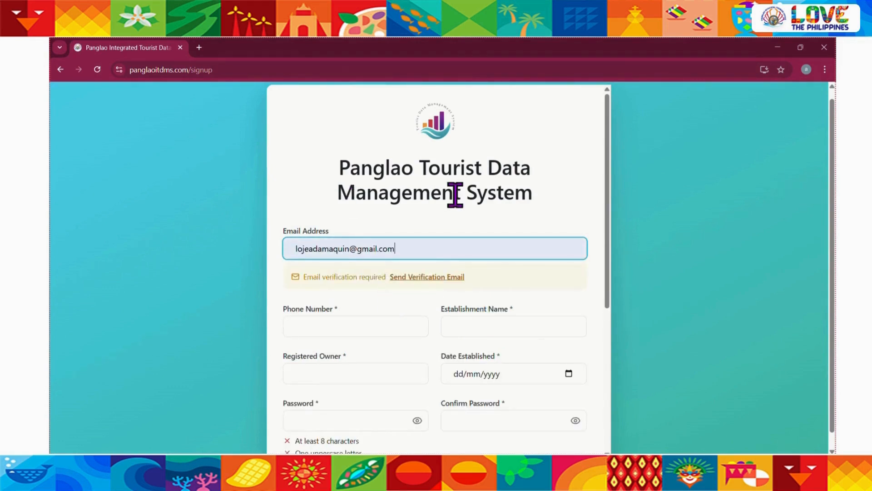
scroll(455, 195, up, 1)
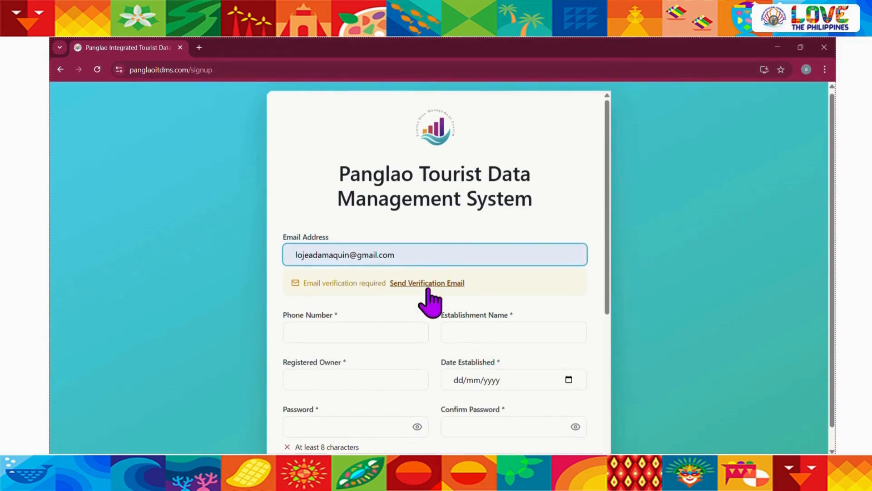
click(427, 282)
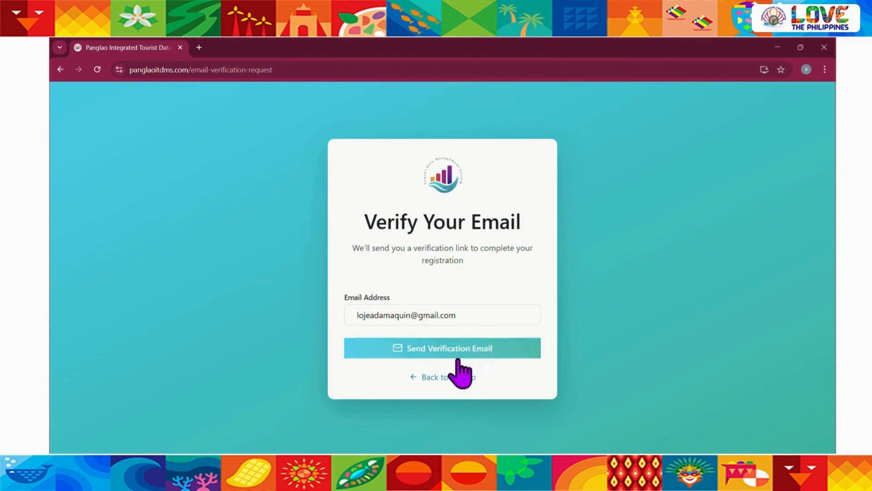
click(457, 356)
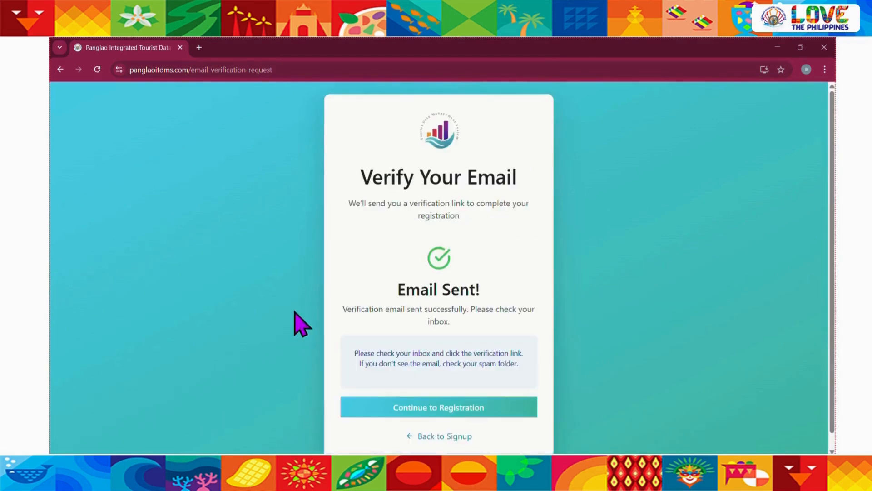
scroll(301, 324, down, 1)
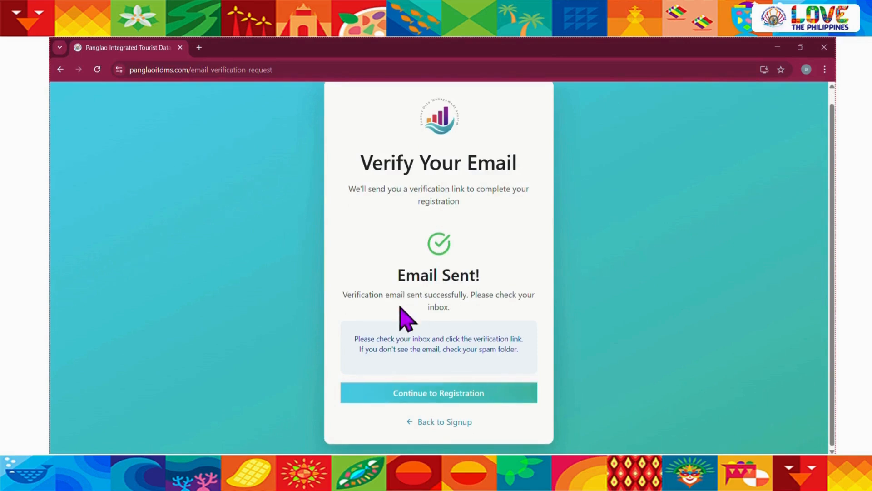
Open Gmail in a new tab, verify the address from the Panglao TDMS email, and continue to registration
click(199, 47)
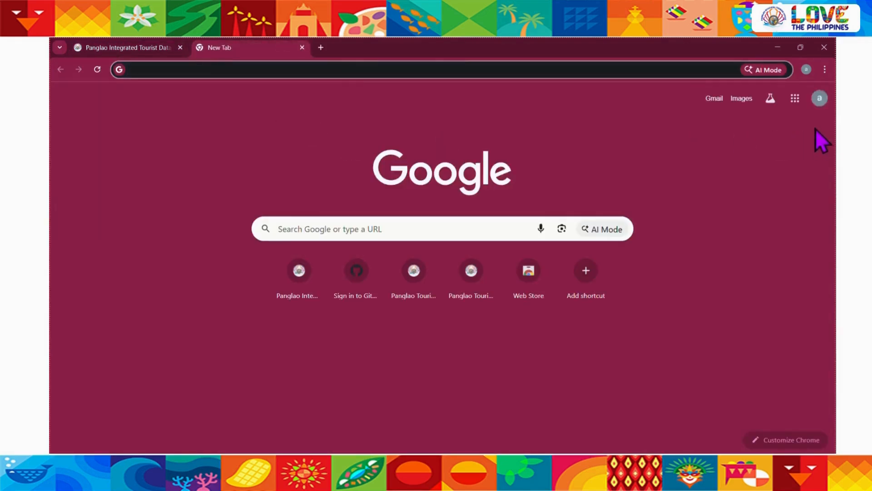
click(794, 104)
click(768, 152)
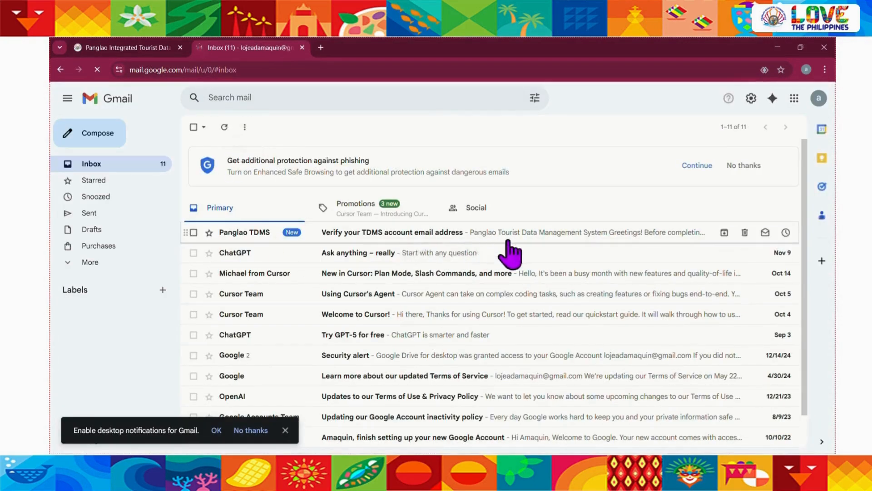
click(537, 245)
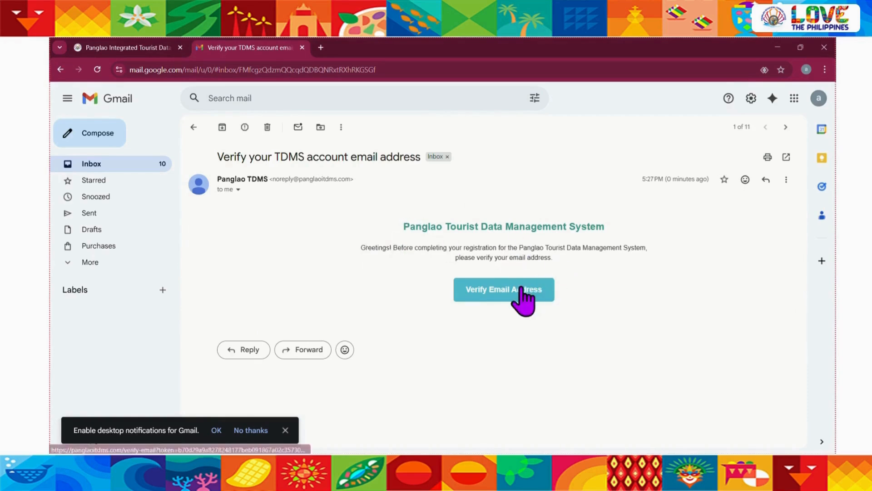
click(518, 291)
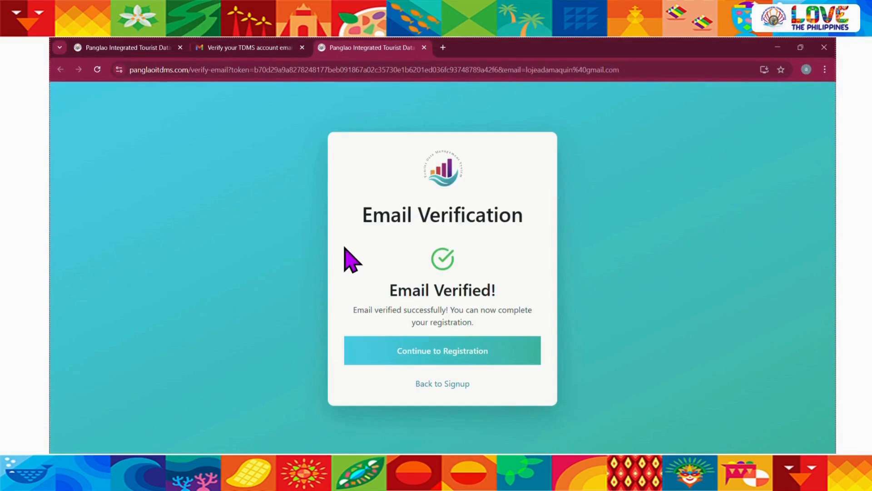
click(417, 359)
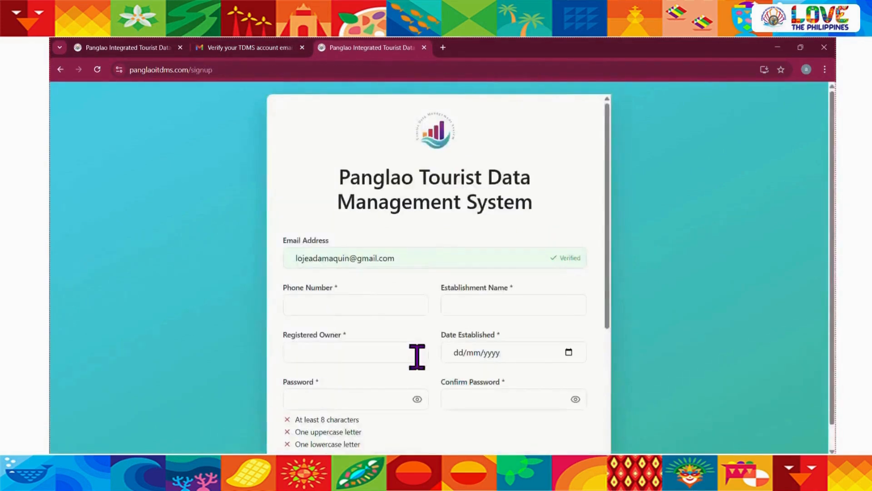
Enter the contact's phone number and set the establishment name to Jead Beachfront Resort
scroll(232, 300, down, 1)
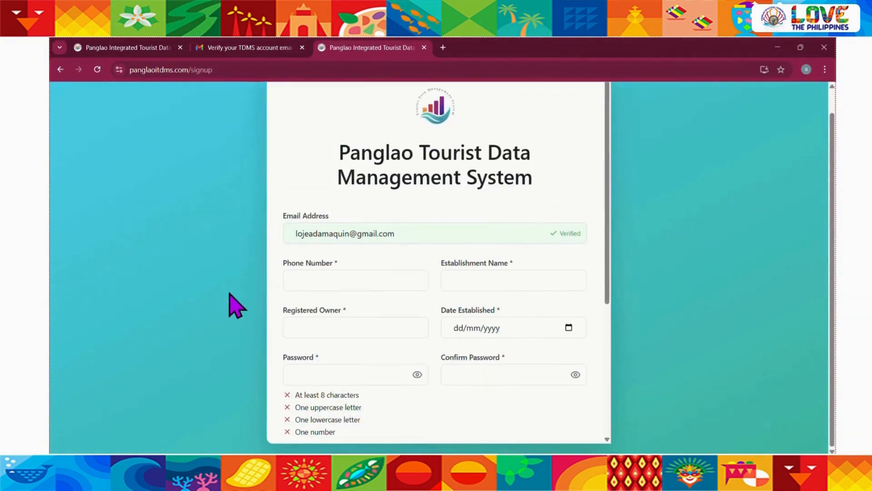
click(326, 272)
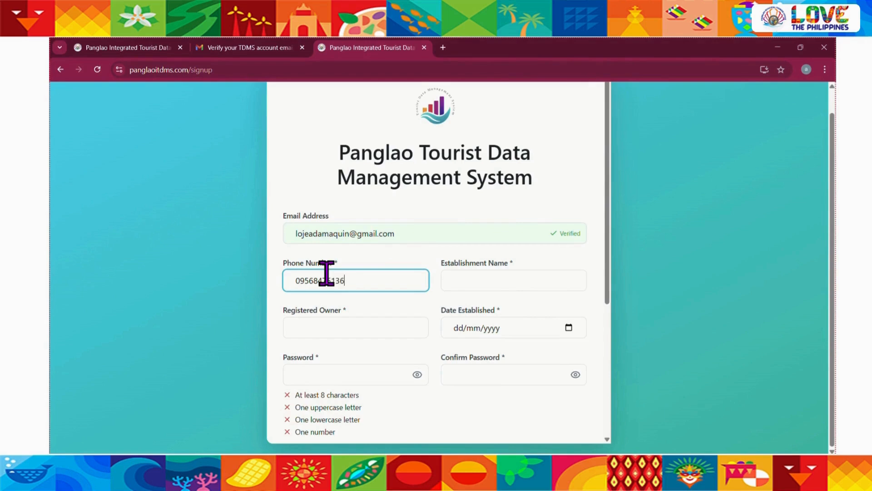
click(488, 276)
text(j)
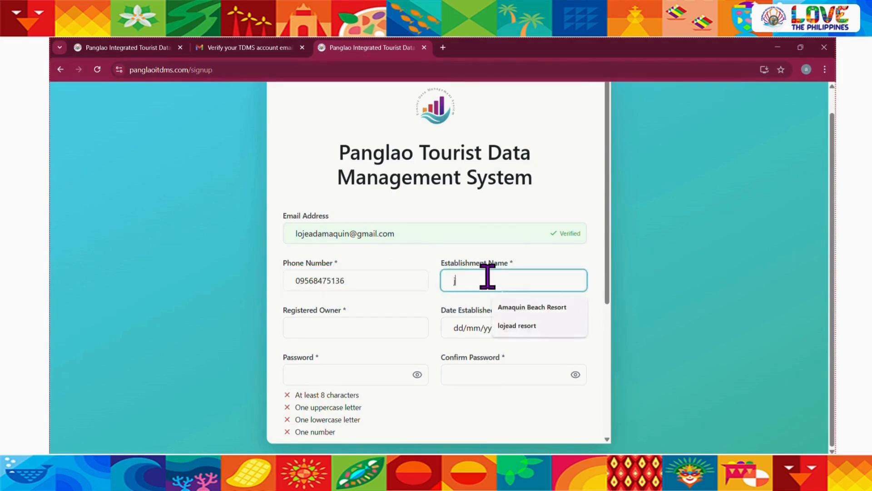
text(ead Beachfront Resort)
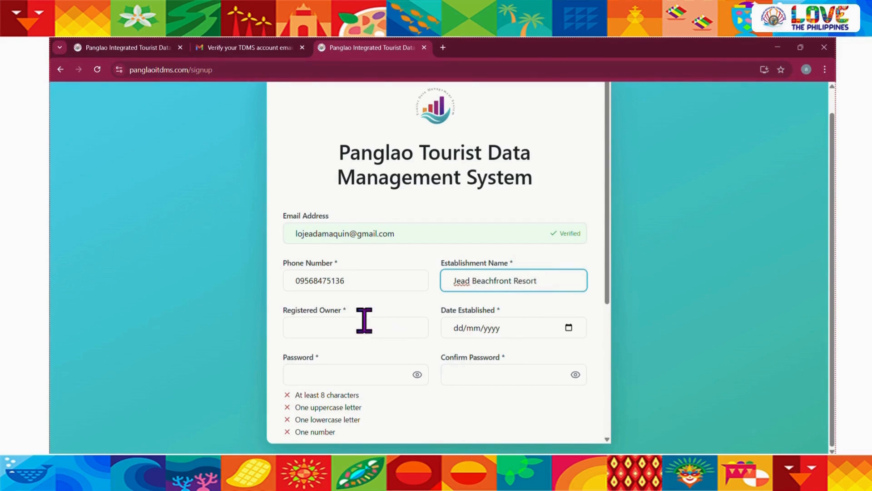
Enter the registered owner's full name and set the date established to 15/05/2021
click(325, 320)
scroll(325, 319, down, 1)
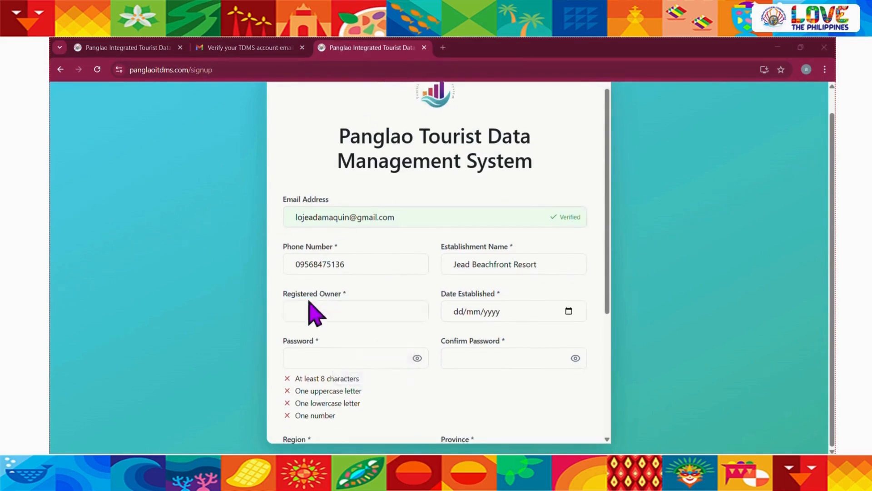
click(300, 312)
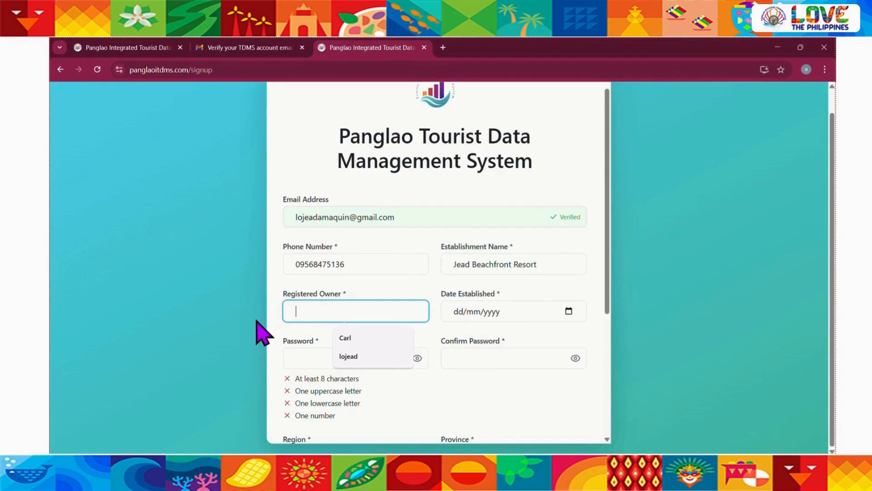
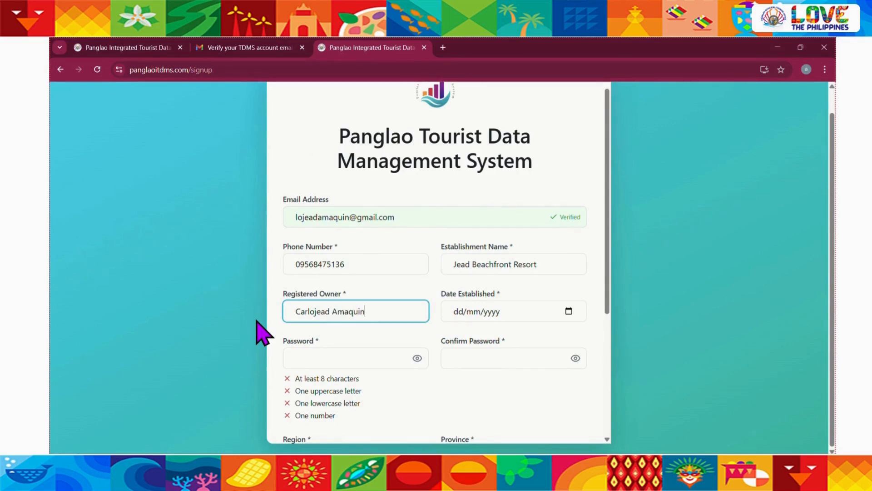
click(456, 317)
text(15/)
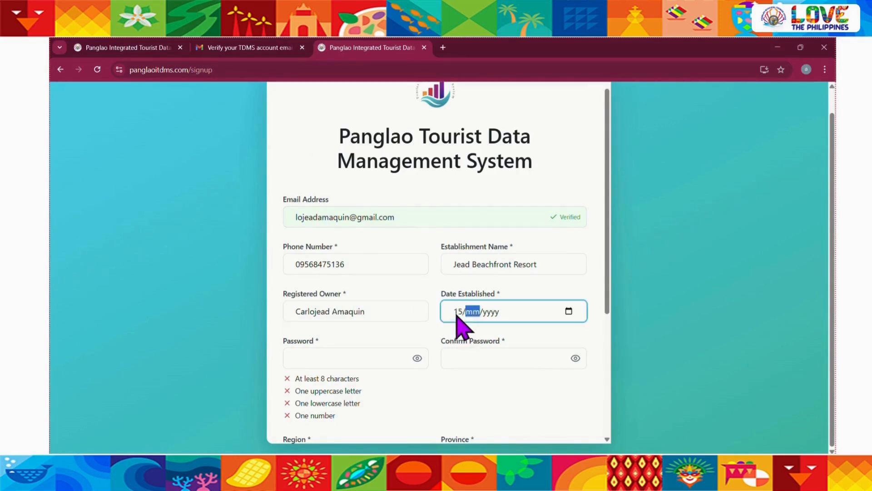
text(05/0002)
Decline the suggested strong password, then enter a self-chosen account password and repeat it for confirmation
click(334, 357)
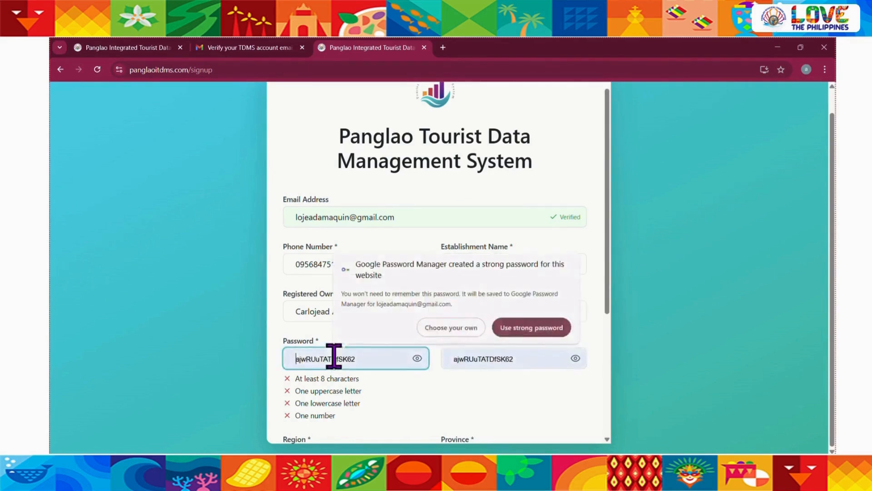
click(449, 328)
scroll(359, 337, down, 1)
text(•••••)
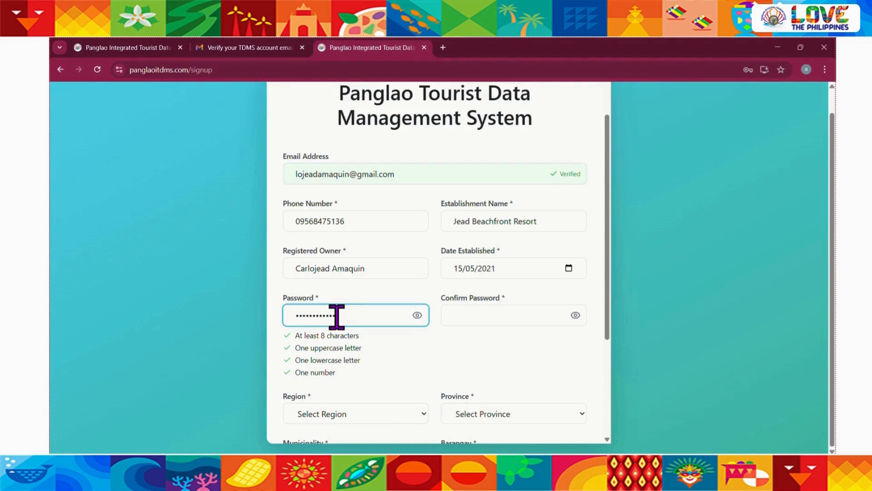
click(500, 313)
text(••)
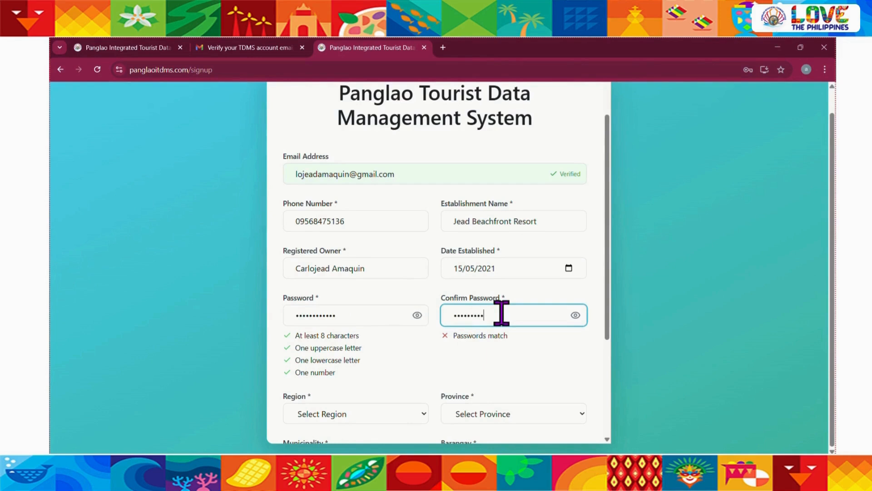
Set the establishment's location to REGION VII, province BOHOL, municipality PANGLAO and barangay TAWALA
scroll(415, 361, down, 2)
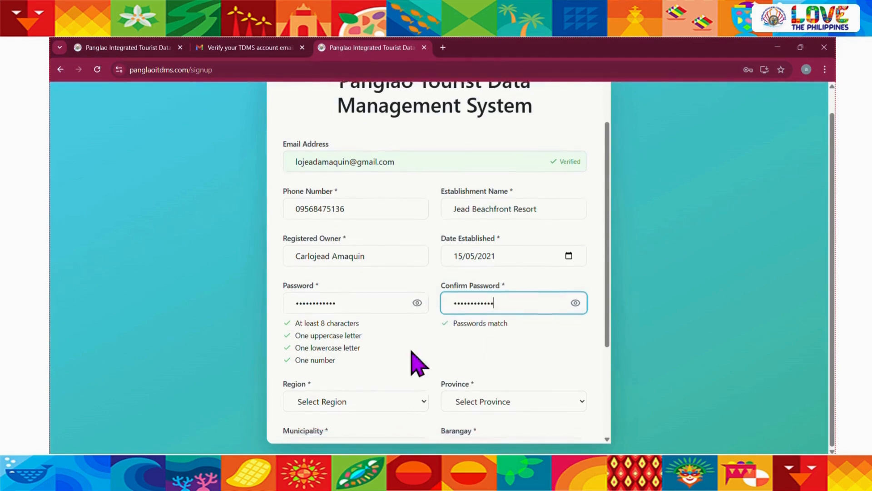
scroll(355, 354, down, 2)
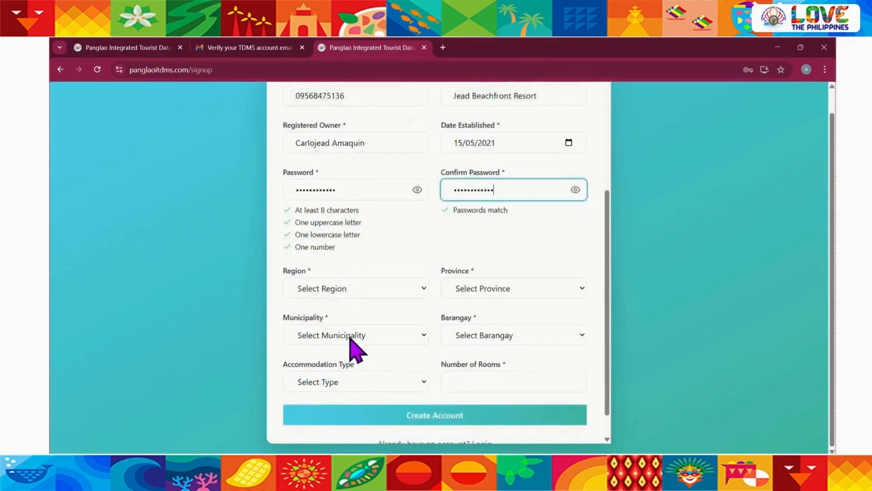
click(338, 291)
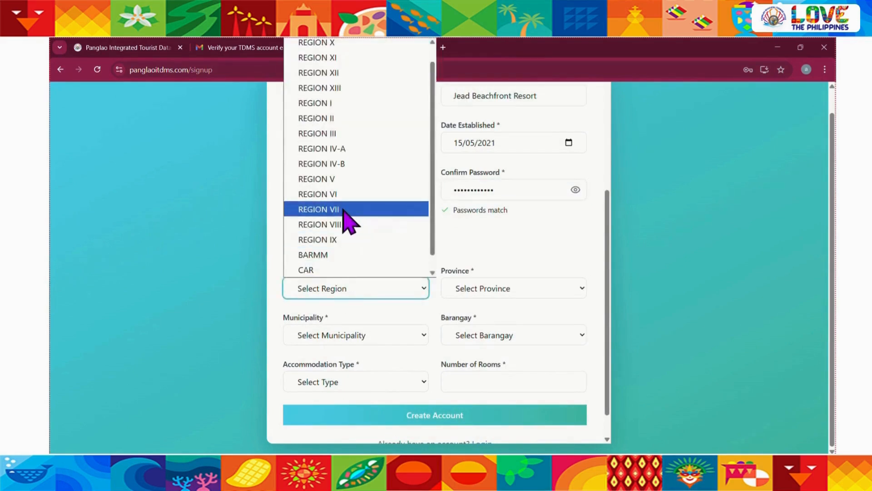
click(344, 209)
click(495, 293)
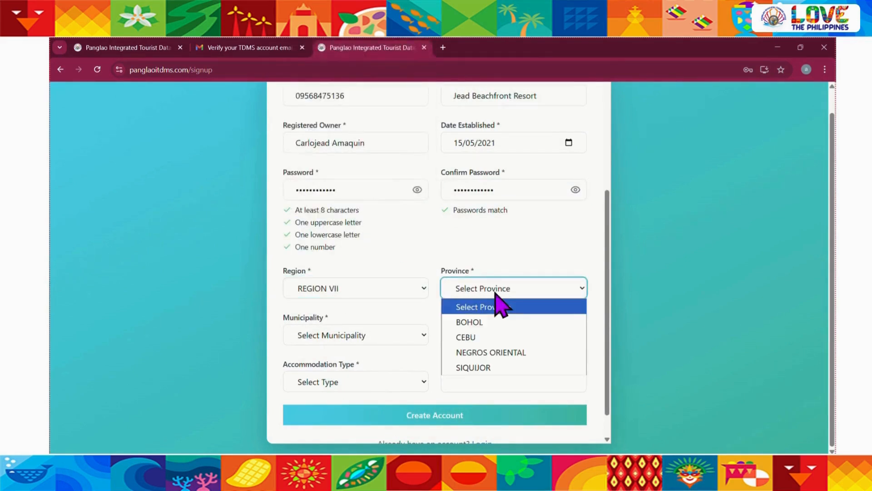
click(472, 323)
click(357, 338)
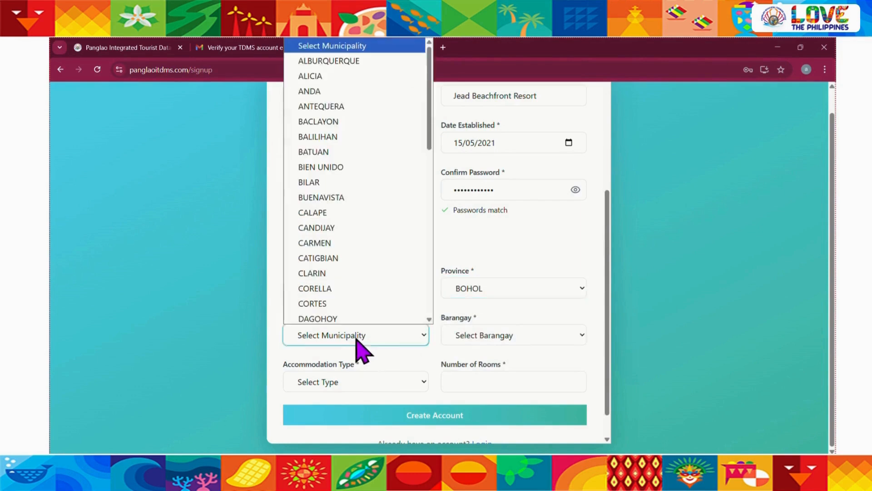
key(p)
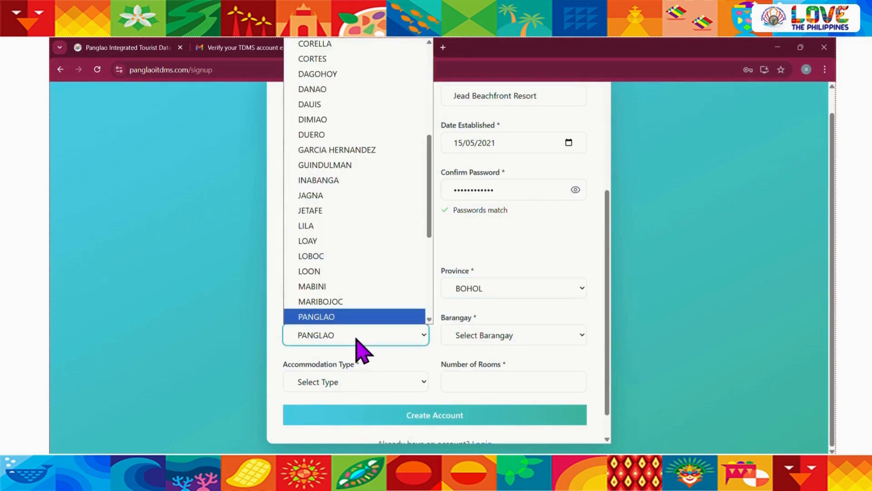
click(489, 335)
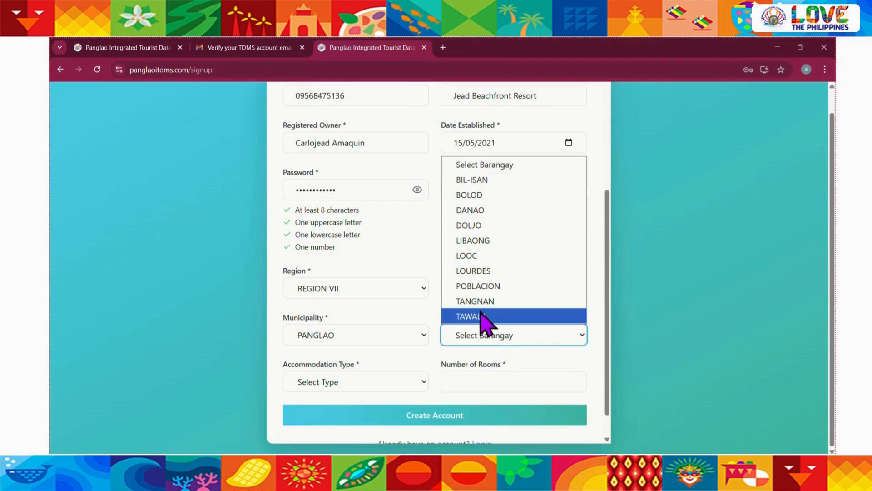
click(482, 317)
Set the accommodation type to Resort (RES) with 15 rooms and create the account
click(348, 383)
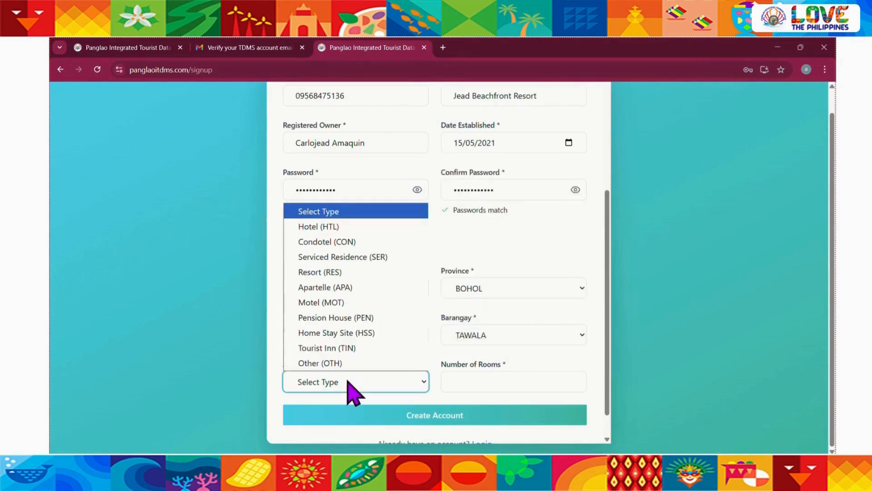
click(331, 273)
click(477, 384)
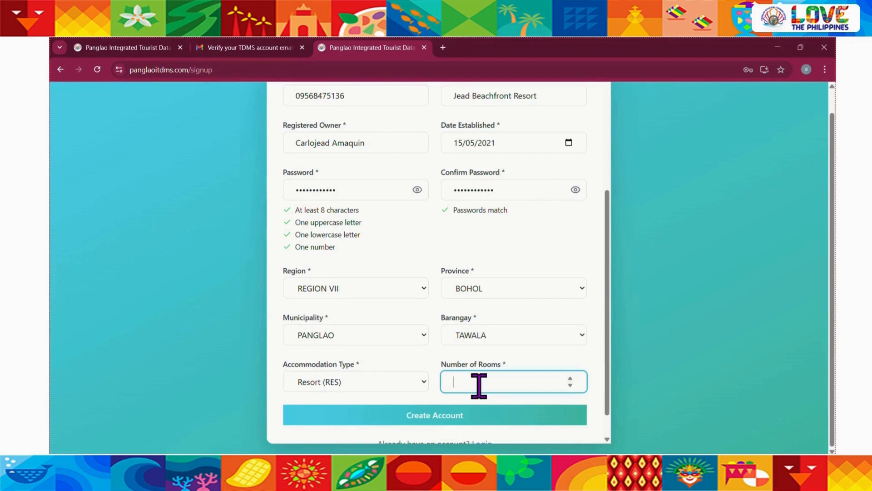
scroll(432, 420, down, 1)
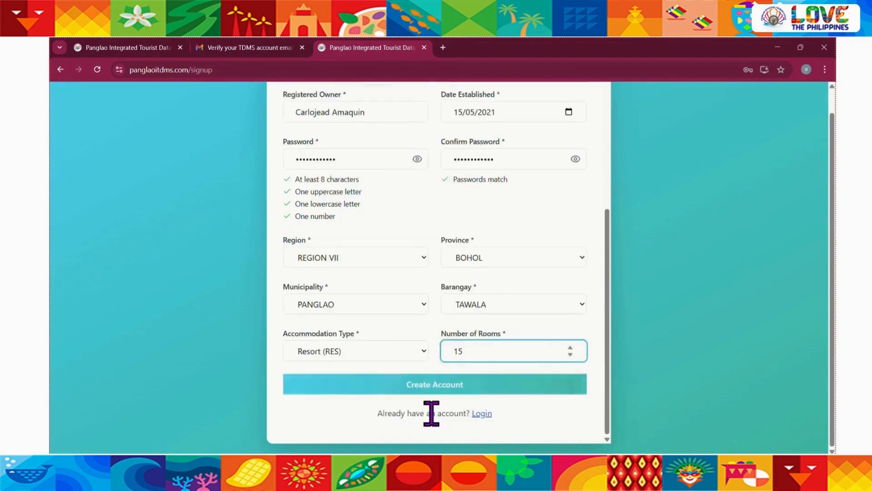
click(425, 385)
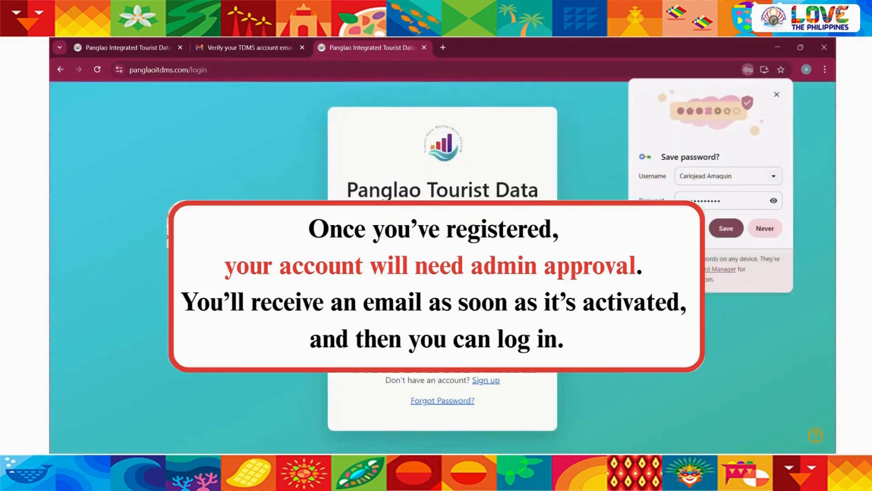
Return to the Gmail inbox and open the email "Your TDMS Account Has Been Approved"
click(249, 48)
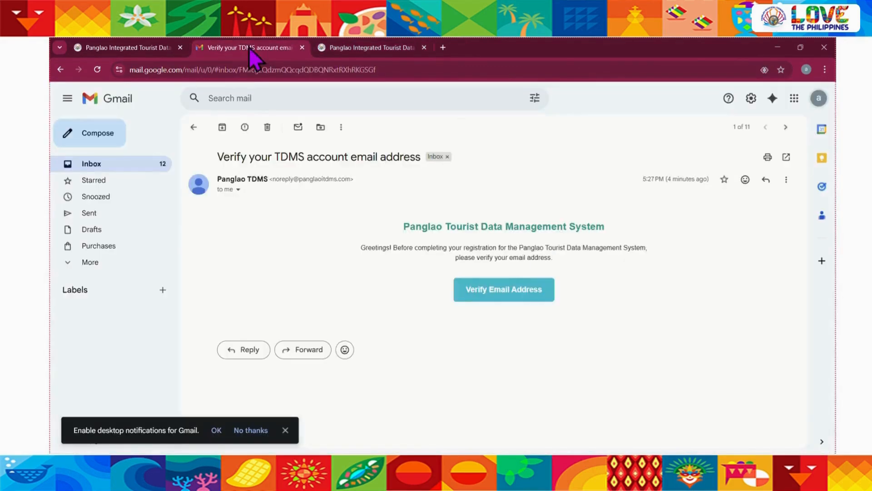
click(113, 164)
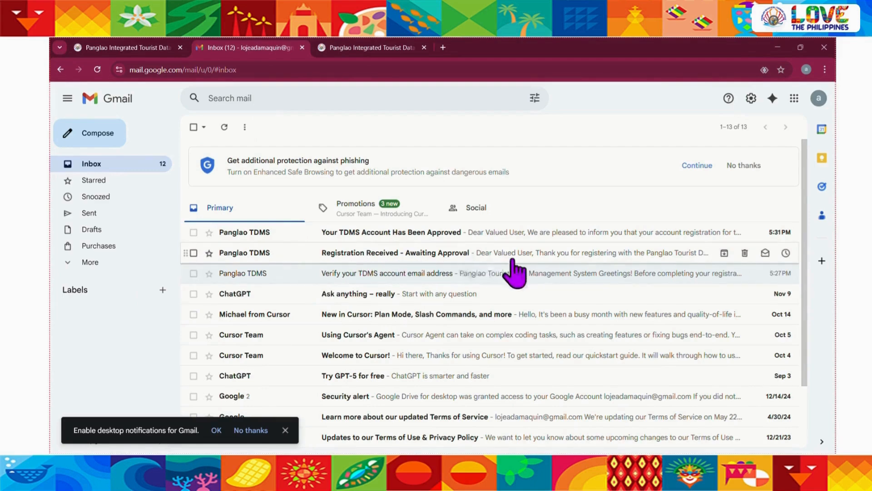
click(495, 235)
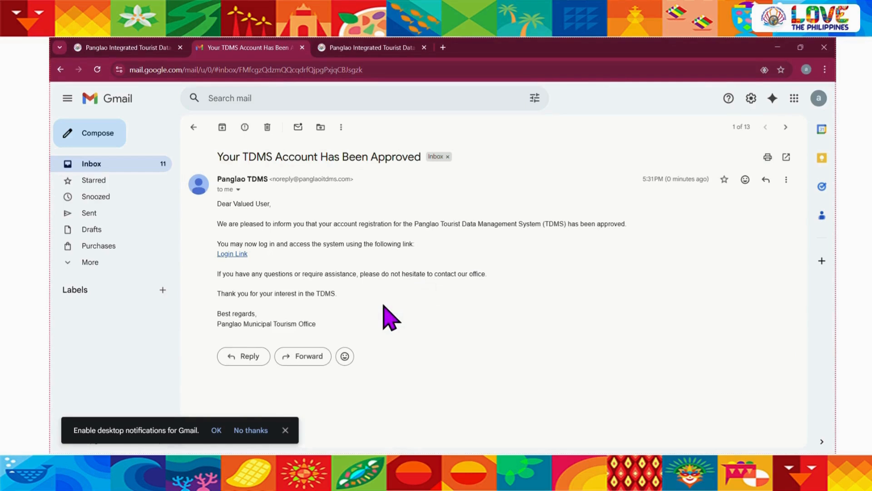
Return to the TDMS login page, log in with the approved resort account, and save the login in the browser
click(337, 51)
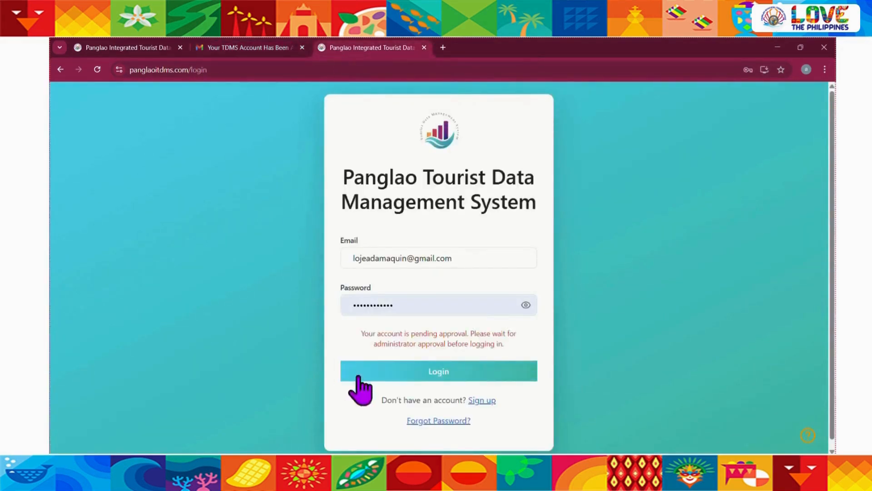
click(464, 370)
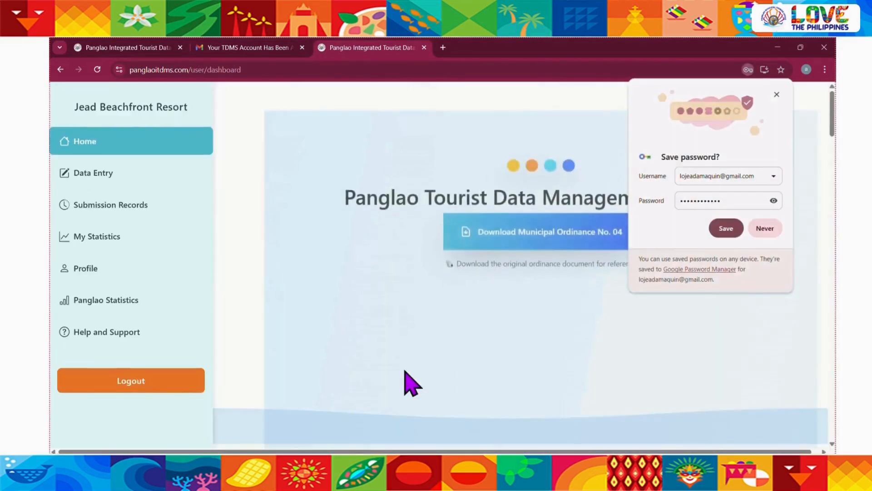
click(726, 228)
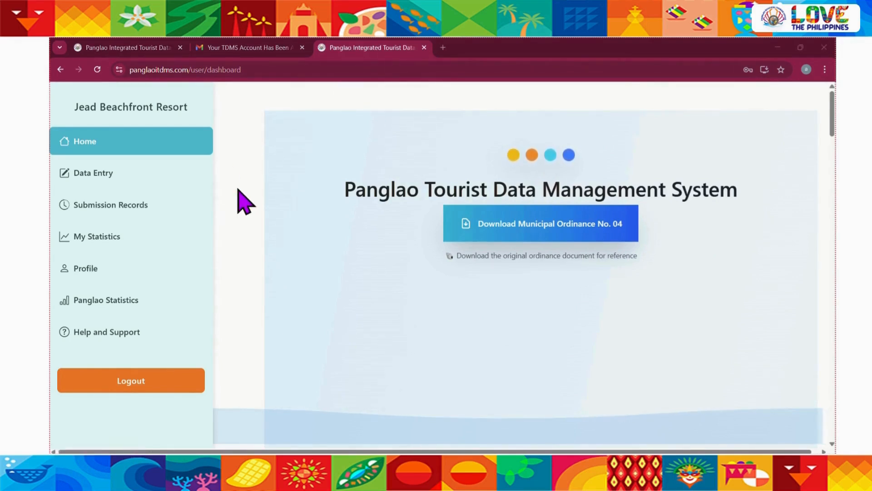
Download Municipal Ordinance No. 04 from the home page and open the PDF to read its first page
click(532, 223)
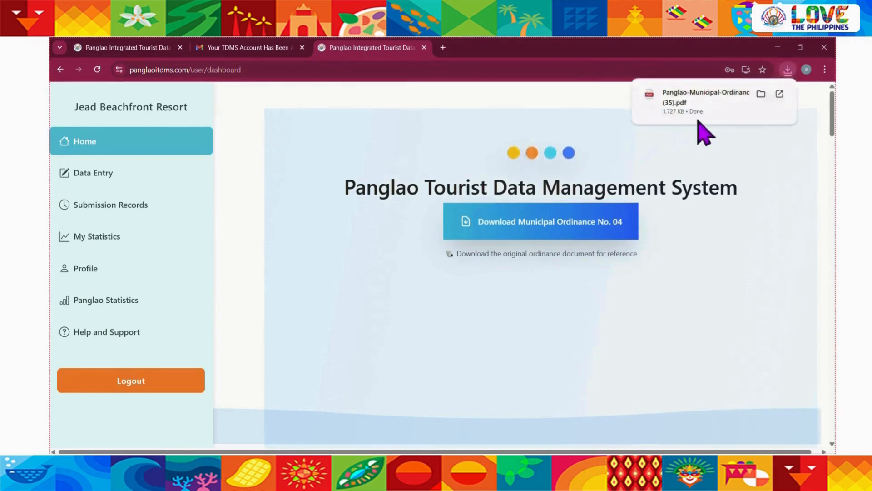
click(780, 94)
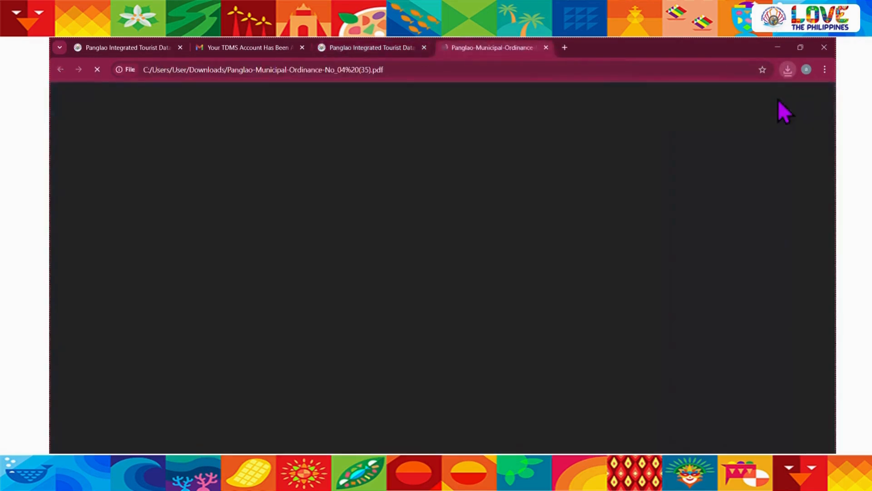
scroll(345, 309, down, 5)
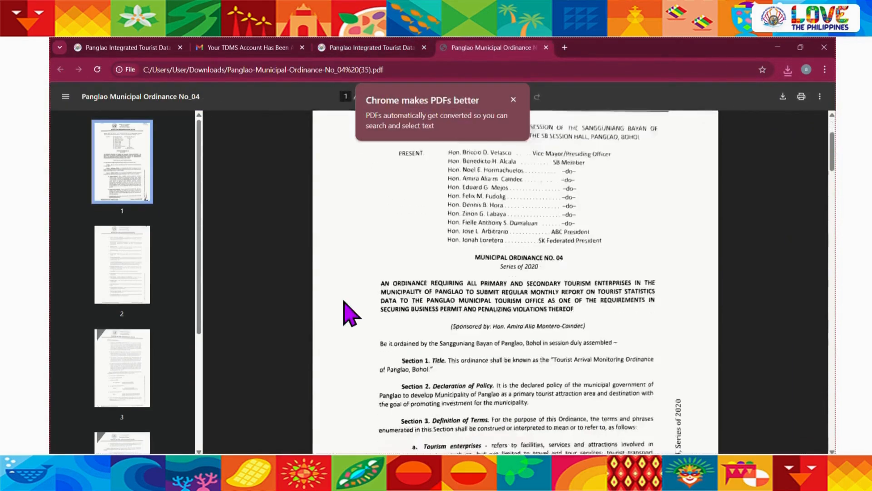
Go back to the TDMS dashboard and review the home page from the system overview to the Data Privacy Notice
click(338, 48)
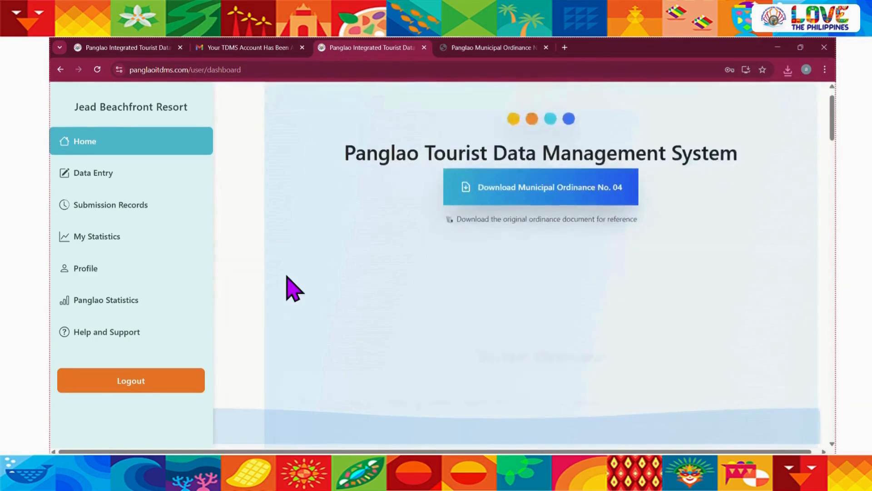
scroll(253, 336, down, 8)
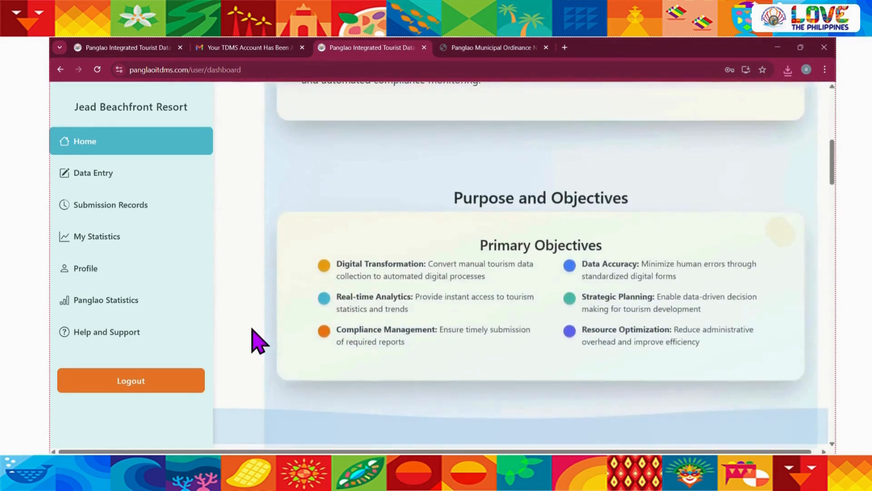
scroll(259, 341, down, 10)
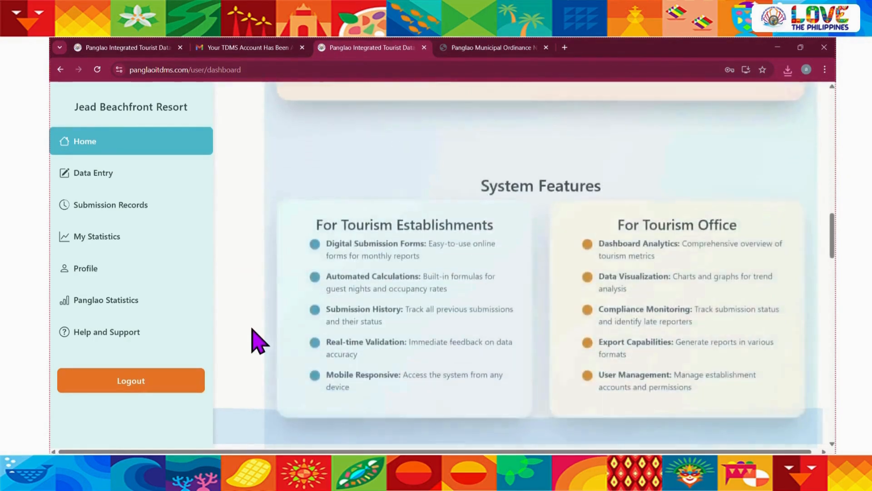
scroll(259, 341, down, 10)
scroll(259, 341, down, 10)
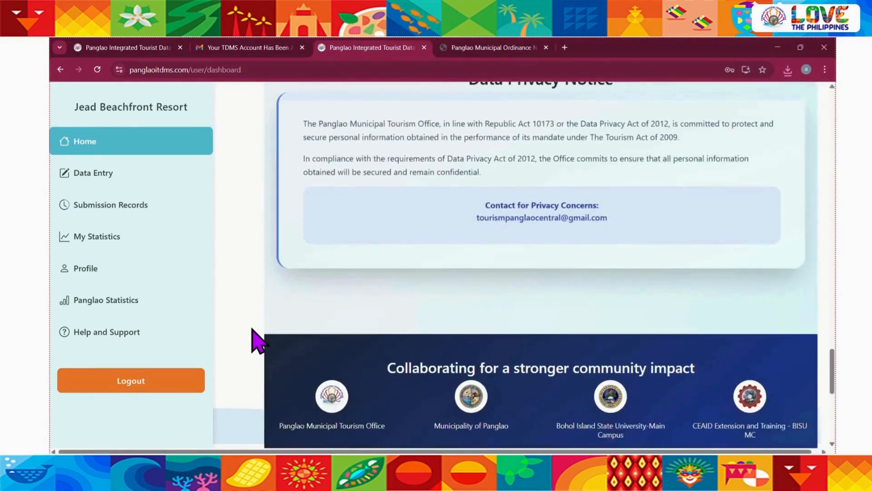
scroll(259, 341, up, 20)
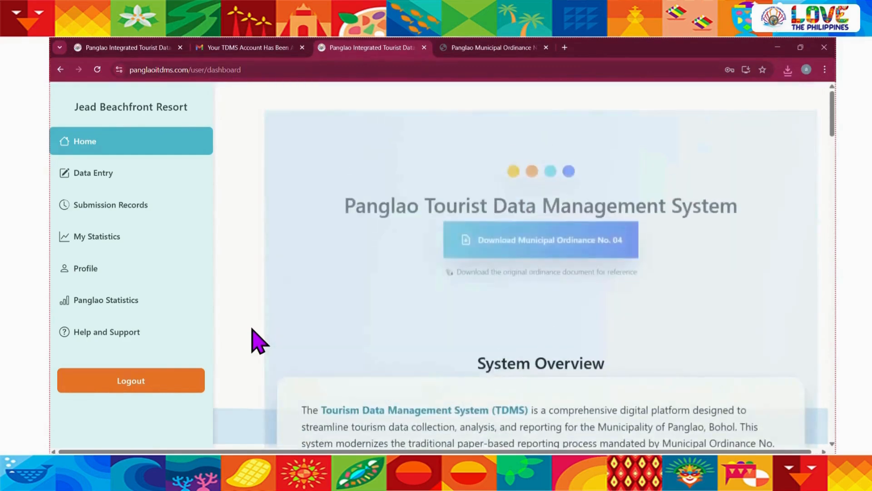
Open the Data Entry page and look over the Monthly Guest Data Entry form
click(102, 175)
scroll(255, 320, down, 1)
scroll(256, 320, up, 1)
scroll(255, 320, down, 2)
scroll(255, 320, up, 1)
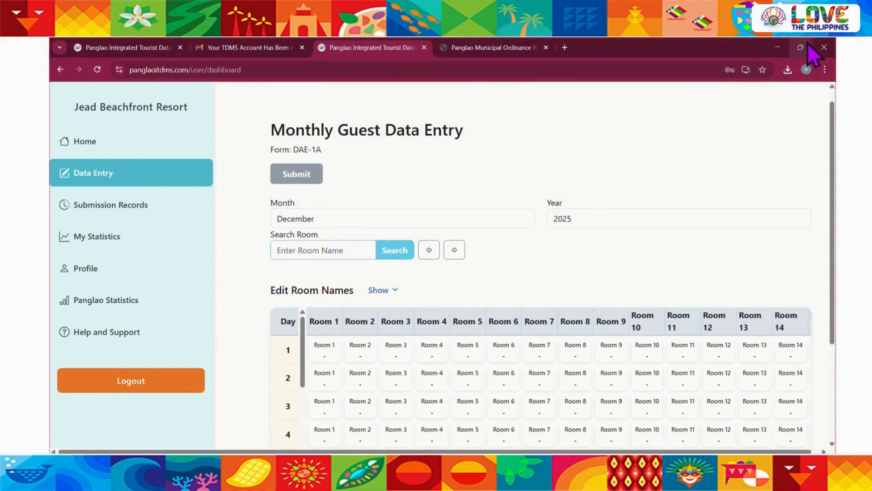
Snap the browser window to a narrow width beside the desktop to examine the form's compact layout
mouse_move(808, 44)
click(821, 73)
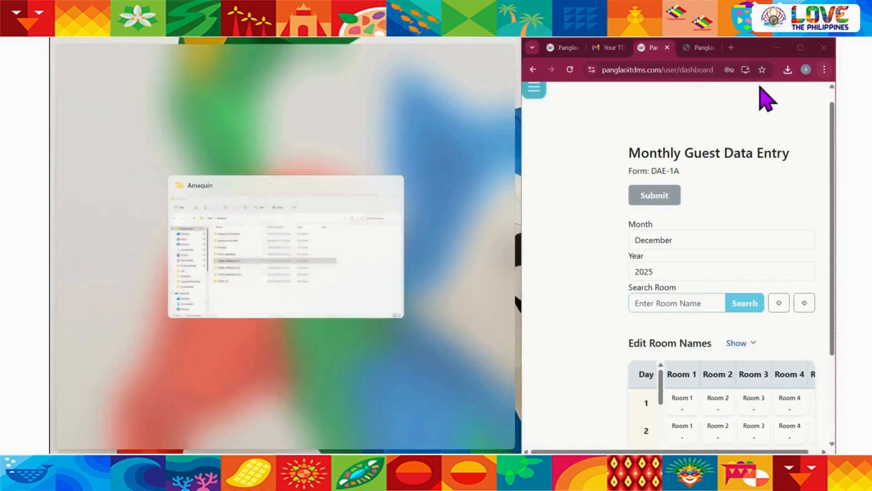
click(699, 125)
scroll(664, 141, up, 1)
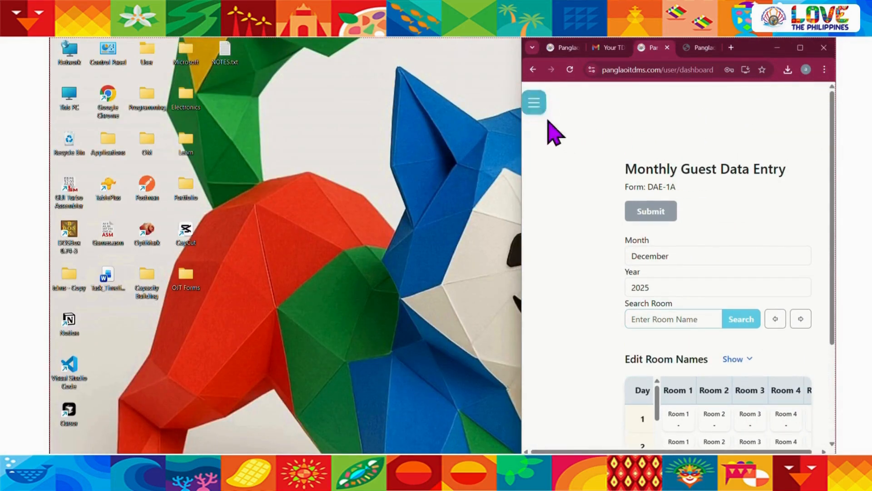
scroll(547, 121, up, 5)
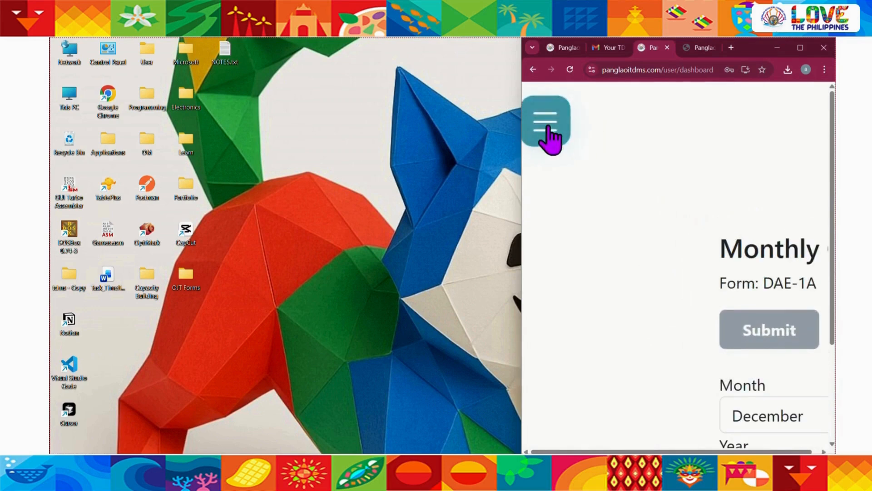
Try the collapsed navigation in the narrow layout by visiting Home and returning to Data Entry
click(548, 130)
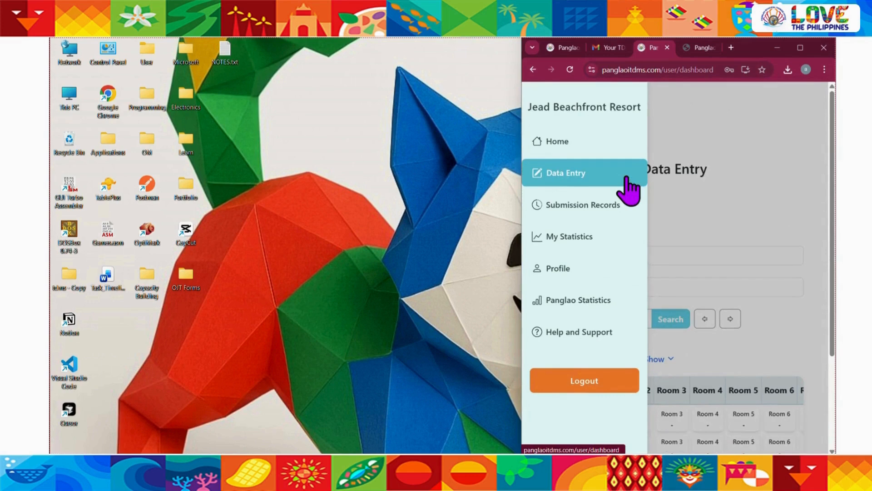
click(558, 143)
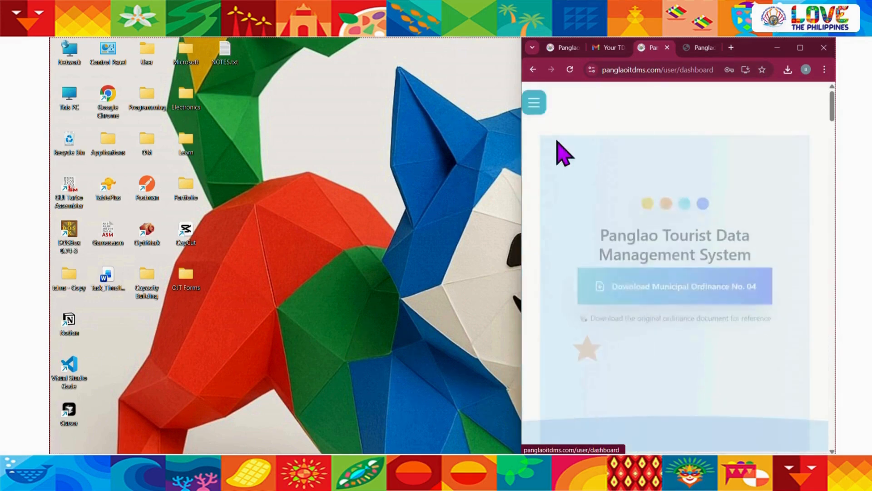
click(536, 105)
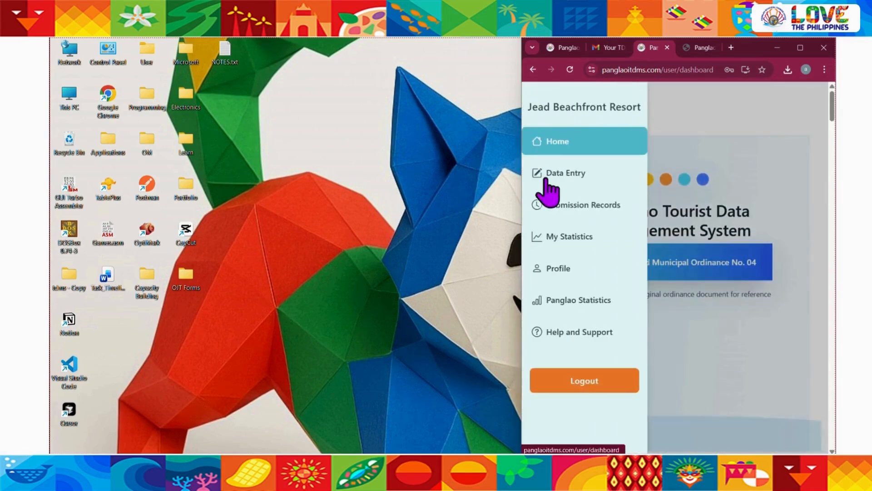
click(547, 178)
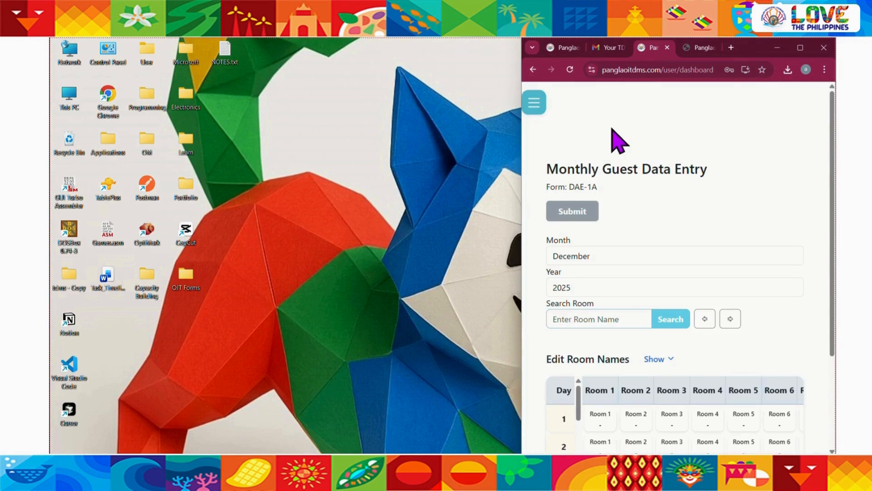
Maximize the browser window, reload the page, and review the December 2025 guest data entry form
click(799, 48)
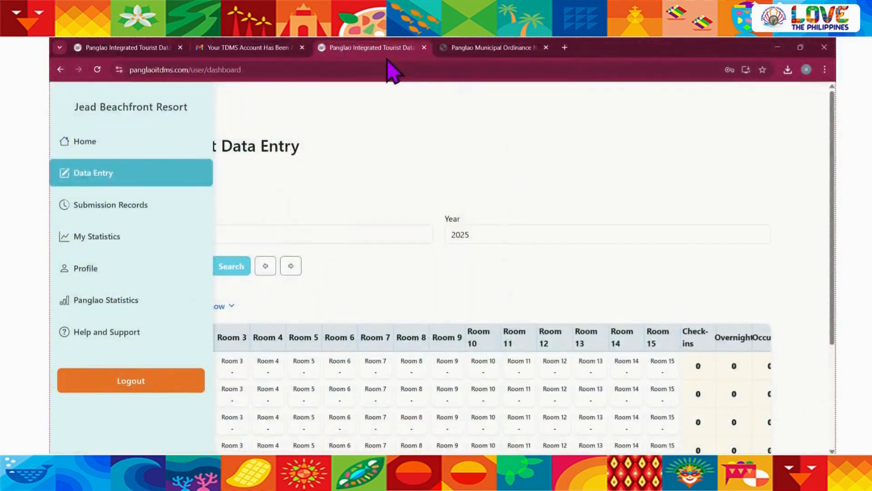
click(97, 70)
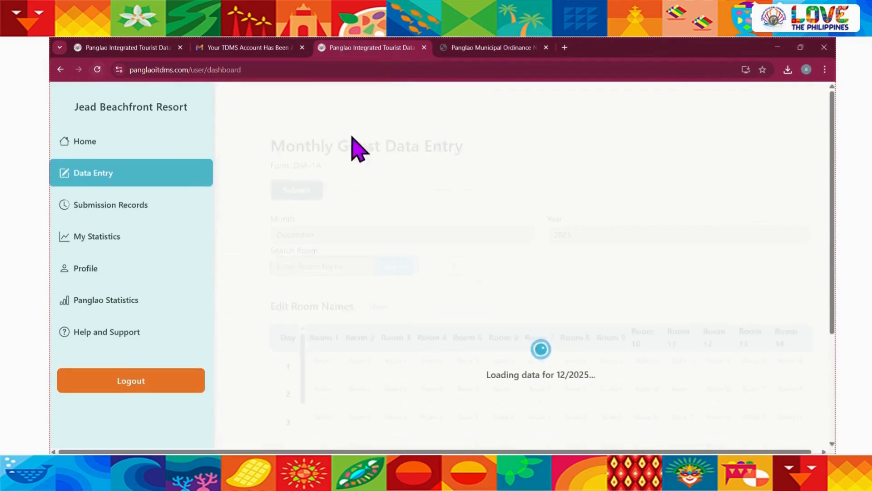
scroll(255, 287, down, 1)
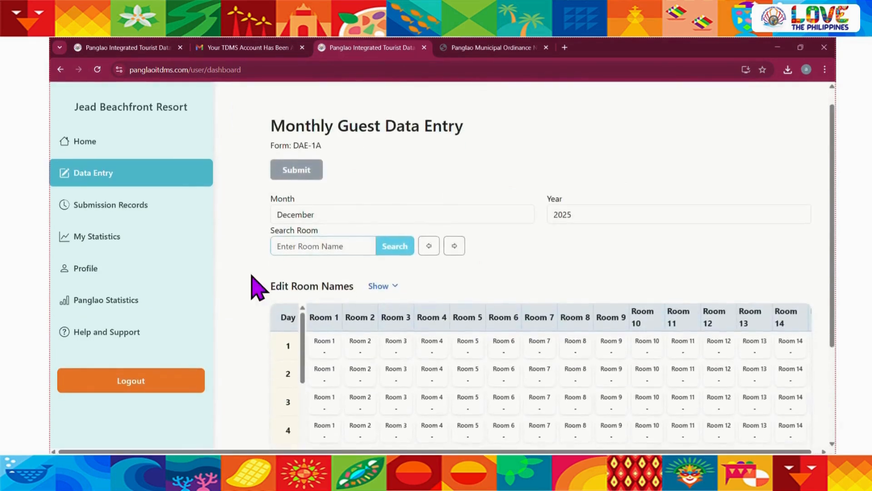
scroll(252, 276, down, 3)
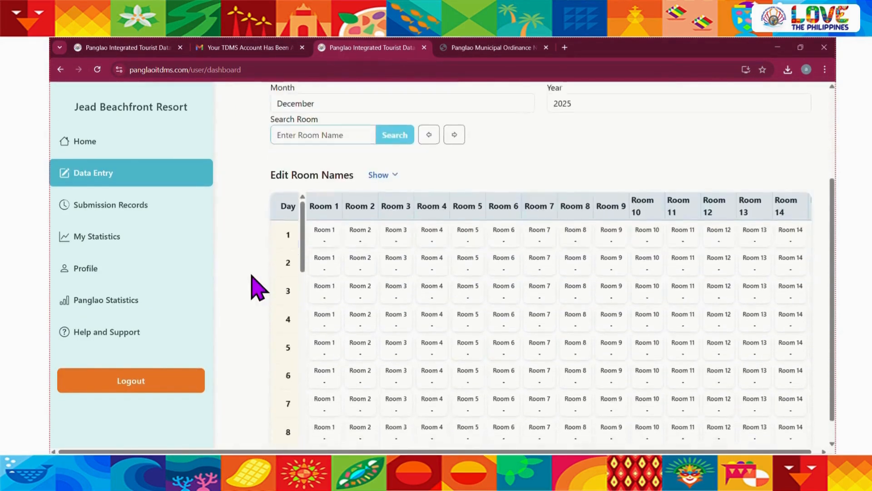
scroll(251, 275, up, 2)
scroll(256, 288, up, 1)
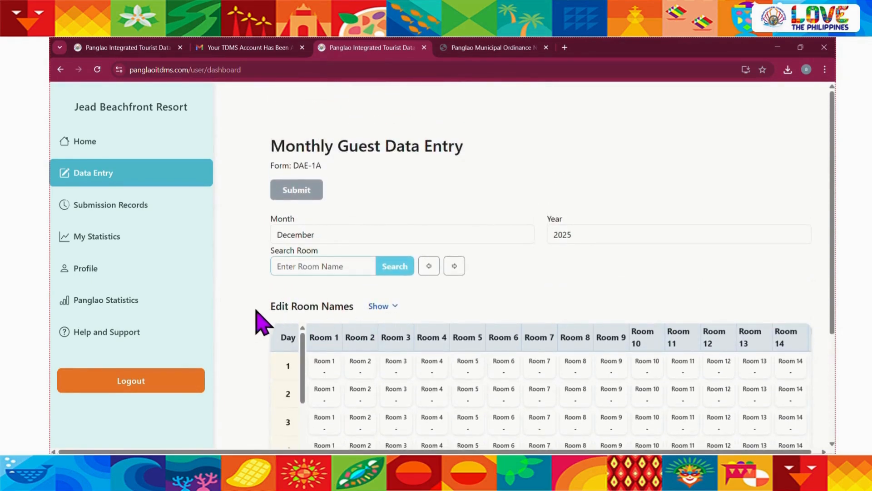
Expand the Edit Room Names section and make the room names editable
scroll(258, 302, up, 3)
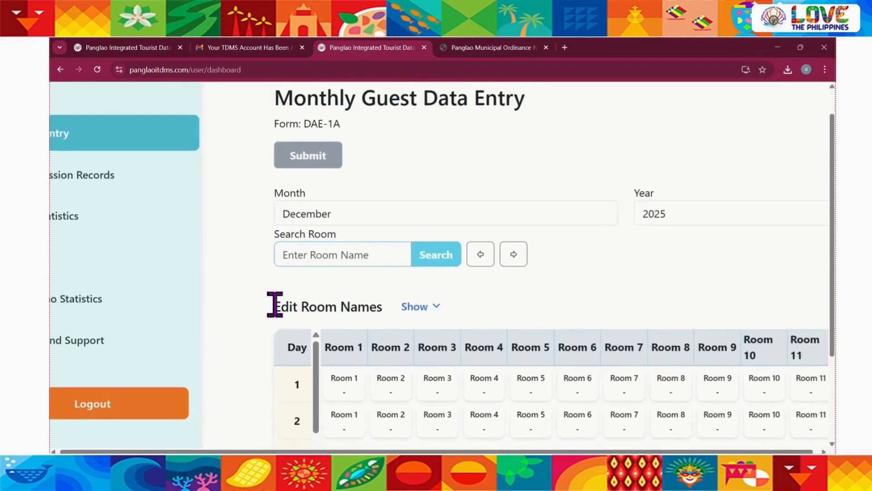
scroll(397, 310, down, 3)
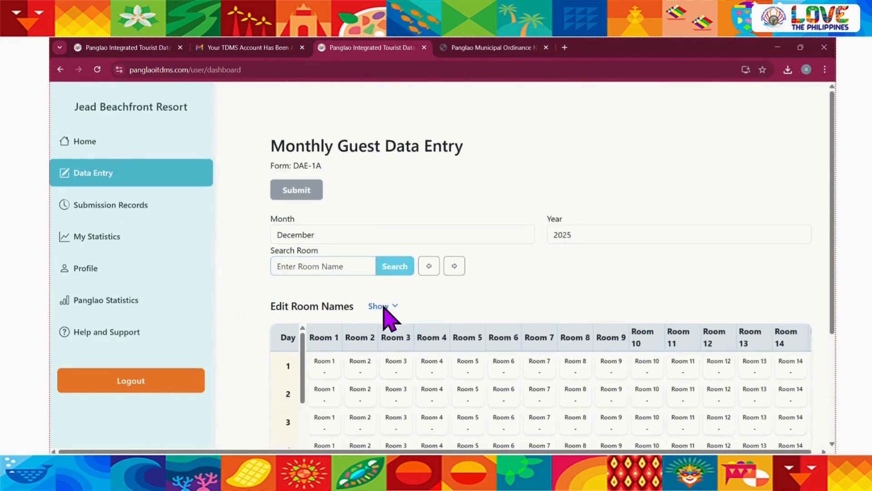
click(396, 307)
scroll(409, 292, down, 2)
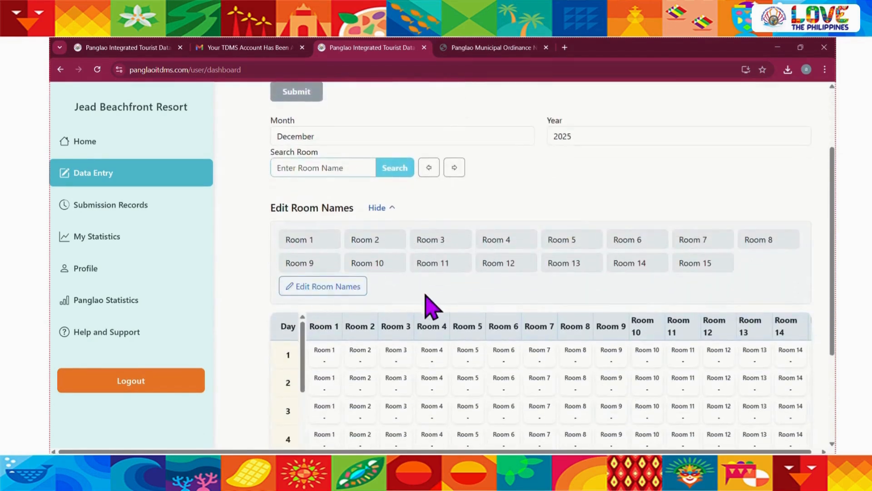
click(321, 290)
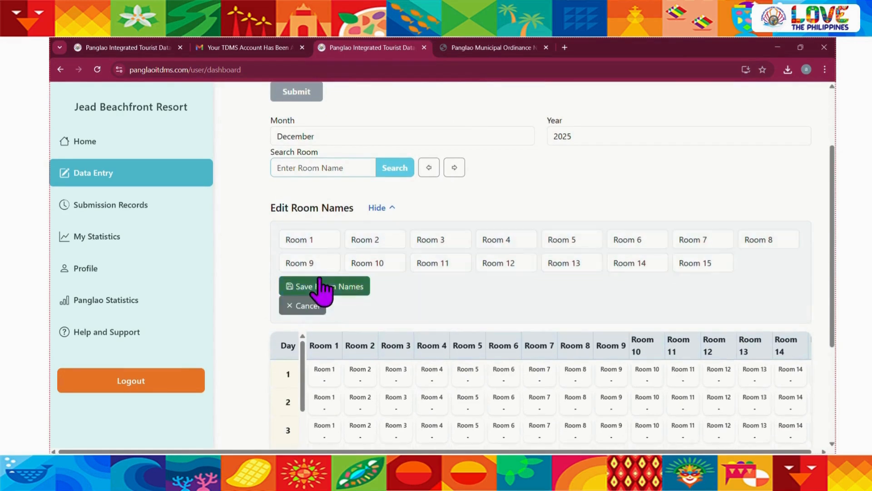
Rename Room 1 as "1st Floor Room 101" and copy the new name
triple_click(323, 240)
key(BackSpace)
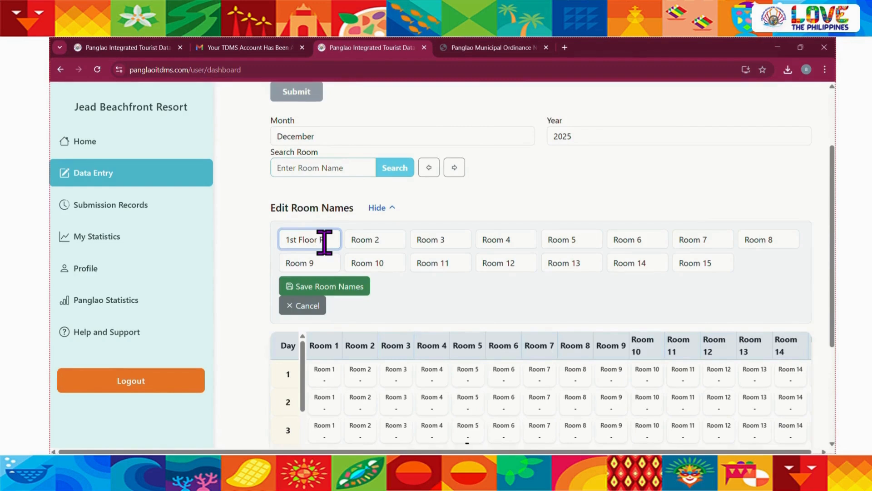
triple_click(336, 241)
key(ctrl+c)
Rename Room 2 as "1st Floor Room 102" and Room 3 as "1st Floor Room 103", and save the room names
triple_click(389, 241)
key(ctrl+v)
key(BackSpace)
triple_click(446, 240)
key(ctrl+v)
key(BackSpace)
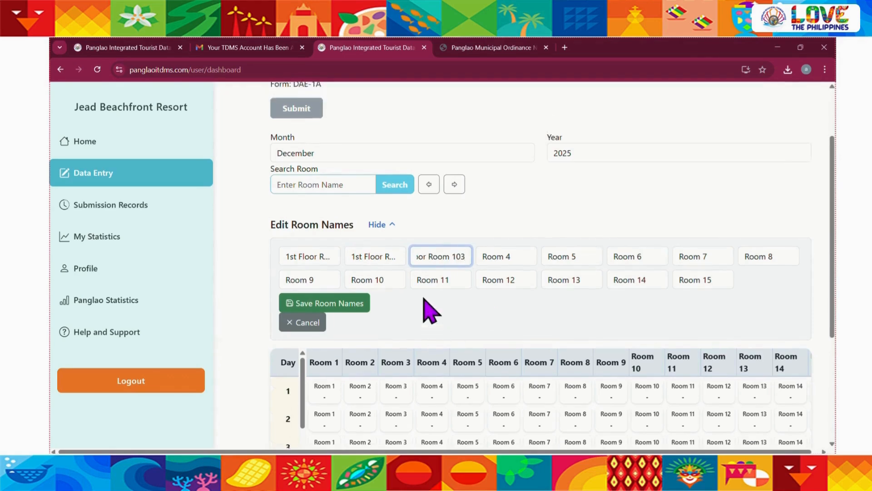
click(355, 302)
Check the saved room names in the daily table, reopen the names for editing, and rename Room 1 as "F1Rm101"
scroll(502, 323, down, 2)
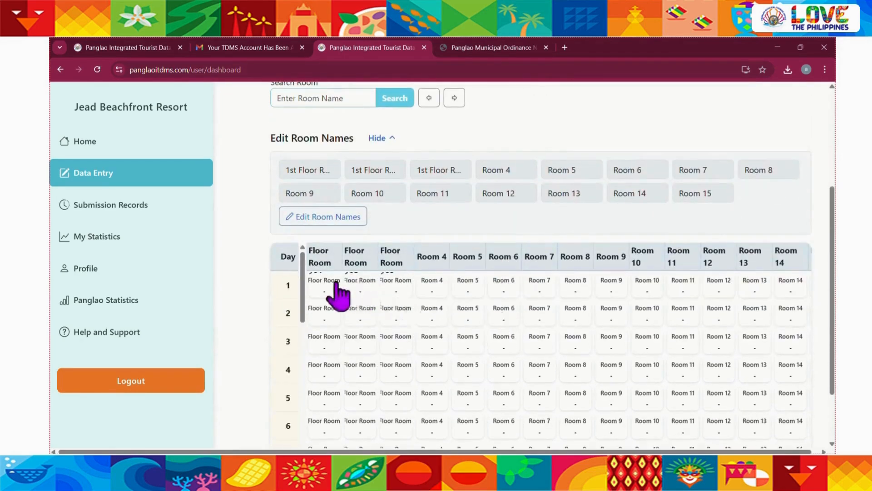
scroll(327, 295, up, 6)
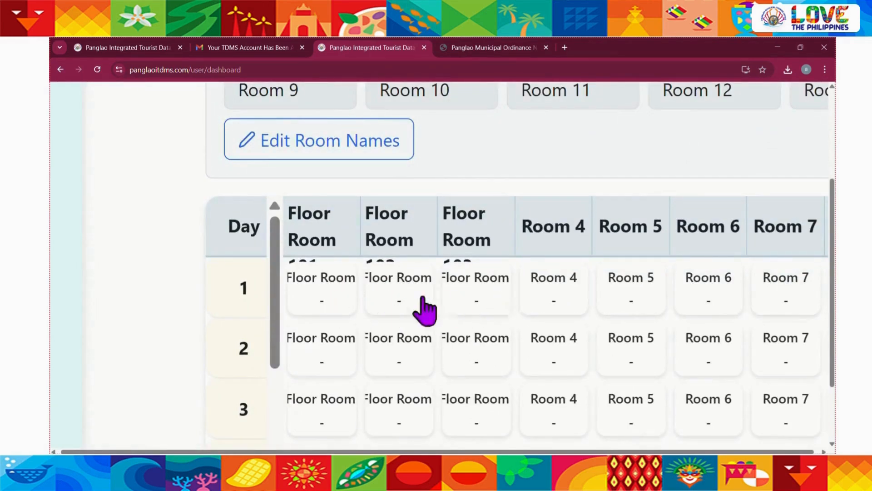
scroll(370, 307, down, 6)
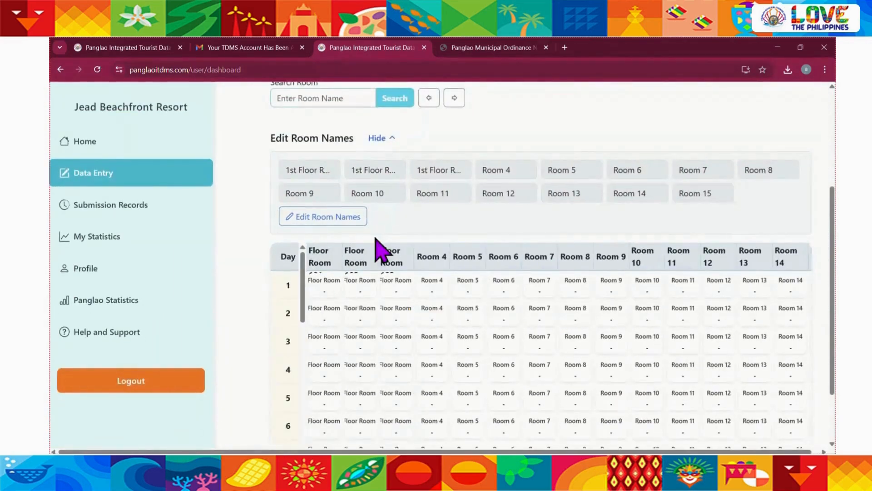
scroll(380, 250, up, 1)
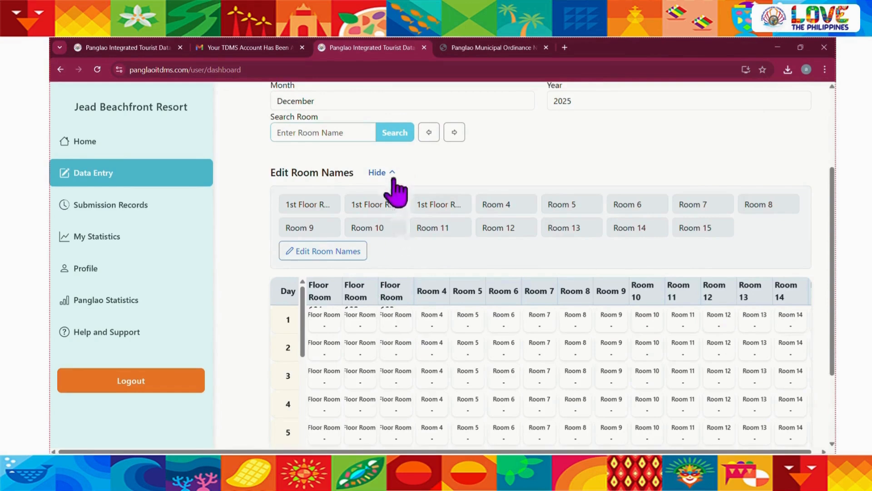
click(306, 252)
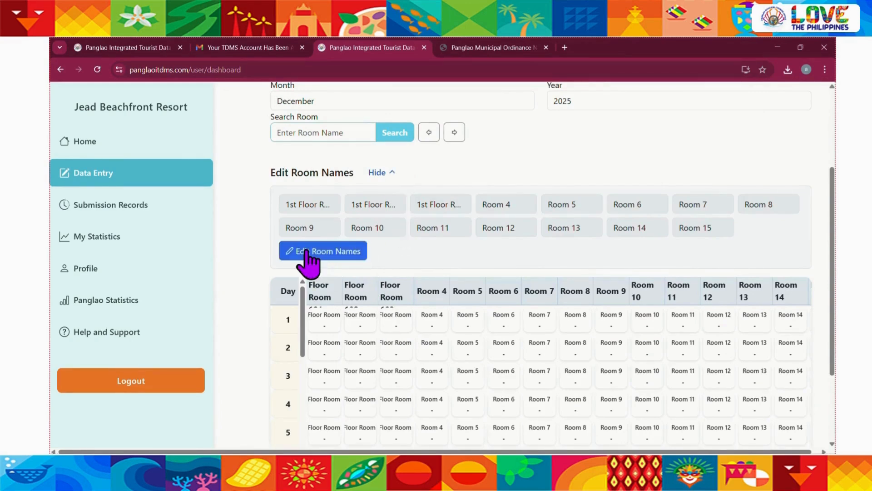
click(318, 205)
key(ctrl+a)
key(BackSpace)
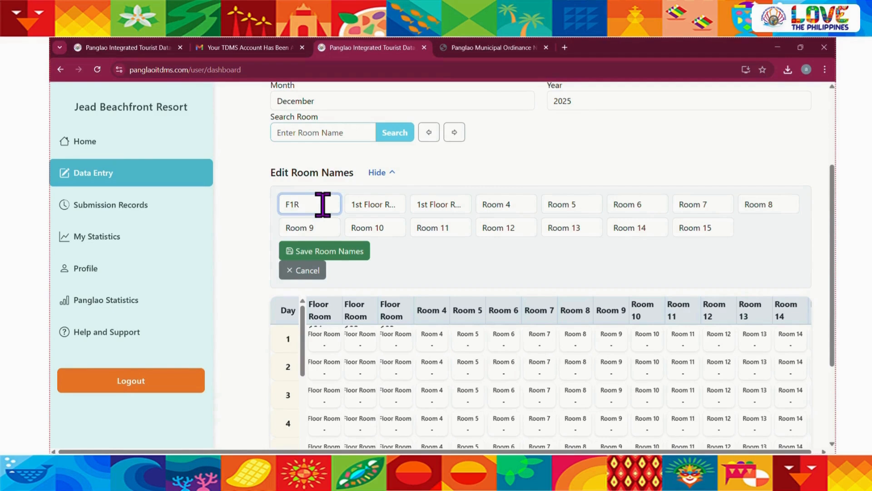
key(ctrl+a)
key(ctrl+c)
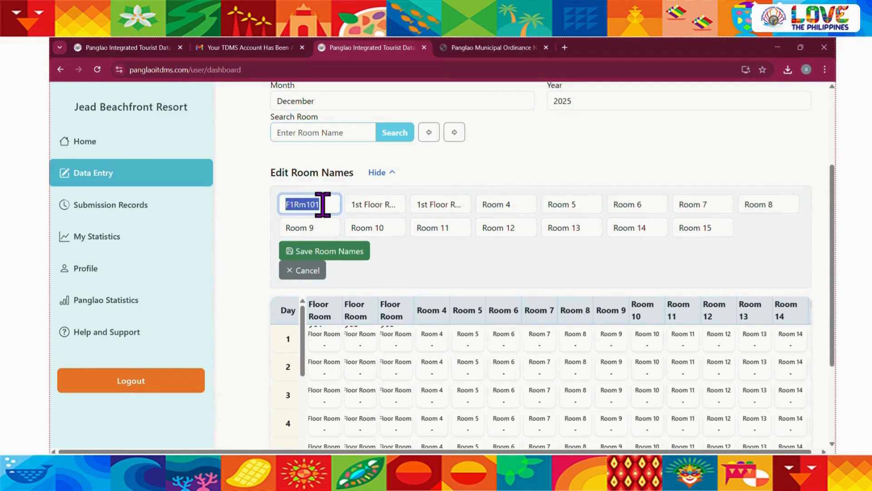
Reuse the copied first room name to rename the second room as "F1Rm102" and the third as "F1Rm103"
click(378, 210)
key(ctrl+a)
key(ctrl+v)
key(BackSpace)
text(2)
click(441, 202)
key(ctrl+a)
key(ctrl+v)
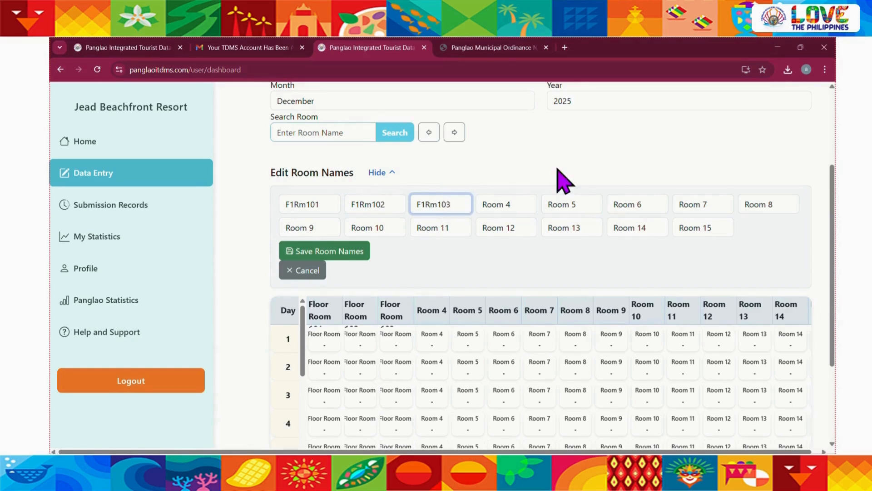
Rename Room 4 as "F1Rm104", Room 5 as "F1Rm105" and Room 6 as "F1Rm106"
click(496, 203)
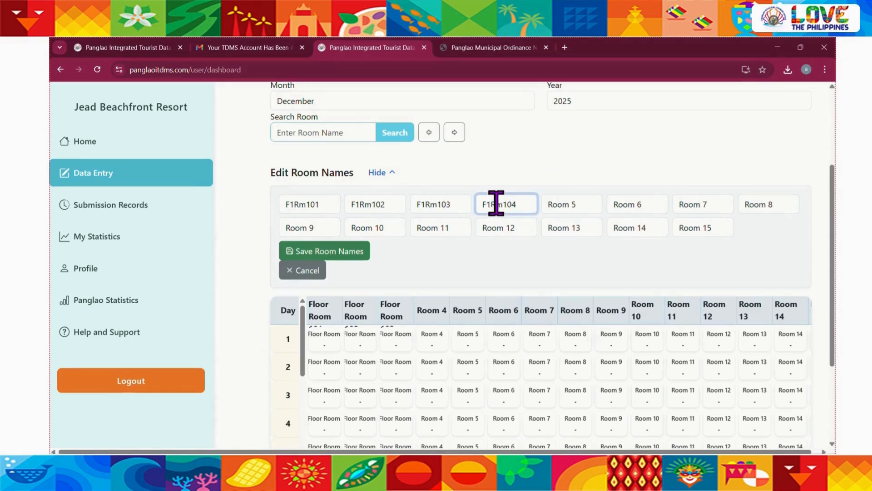
click(567, 204)
key(ctrl+a)
key(ctrl+v)
text(5)
click(641, 204)
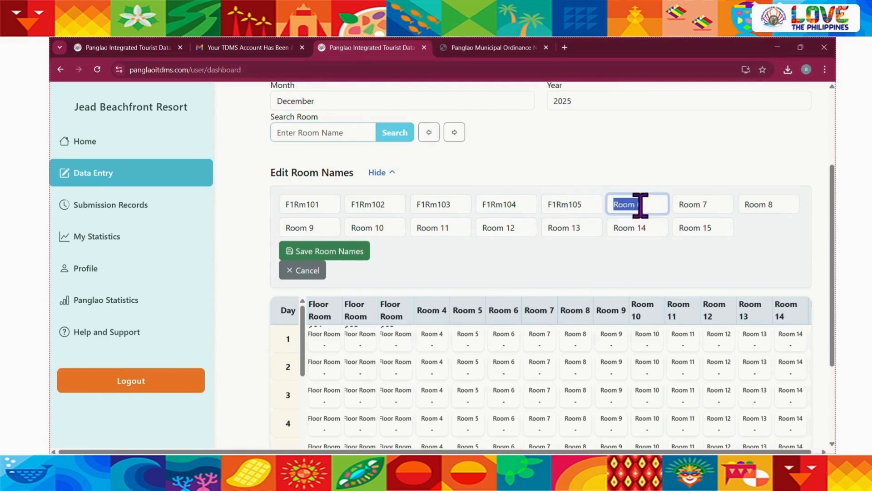
text(6)
Rename Room 7 as "F1Rm107" and Room 8 as "F1Rm108"
click(713, 205)
key(ctrl+a)
key(ctrl+v)
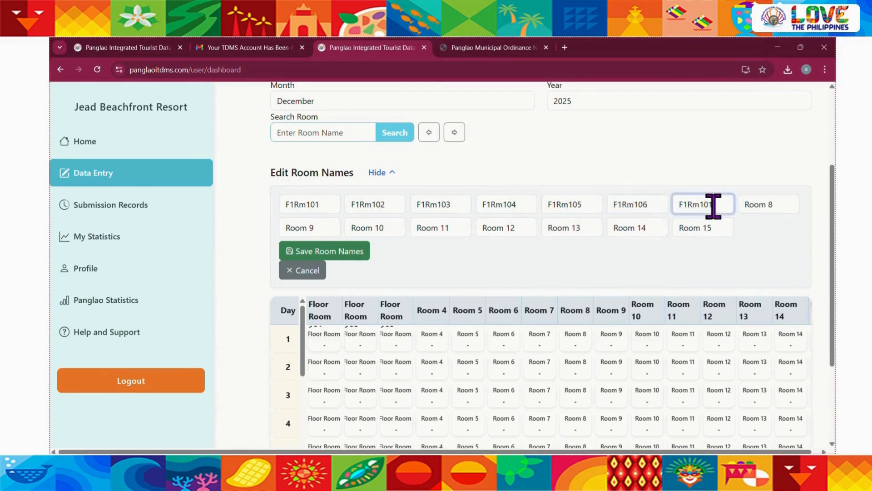
text(7)
click(760, 205)
key(ctrl+a)
key(ctrl+v)
key(BackSpace)
text(8)
Rename Room 9 as "F2Rm109" and Room 10 as "F2Rm110" to mark them as second-floor rooms
click(318, 227)
key(ctrl+a)
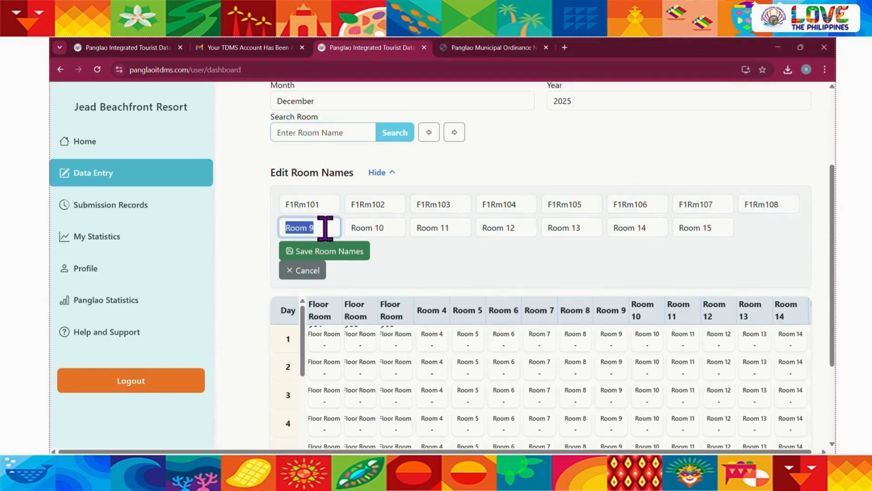
key(ctrl+v)
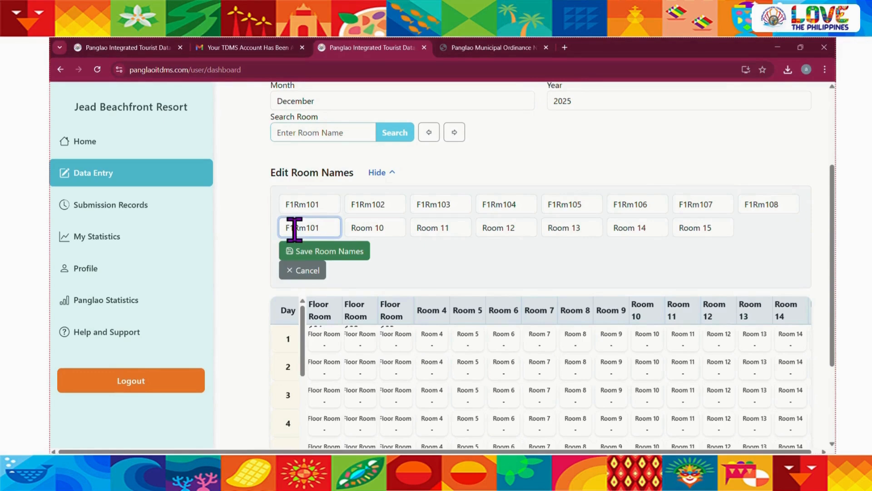
key(BackSpace)
triple_click(392, 229)
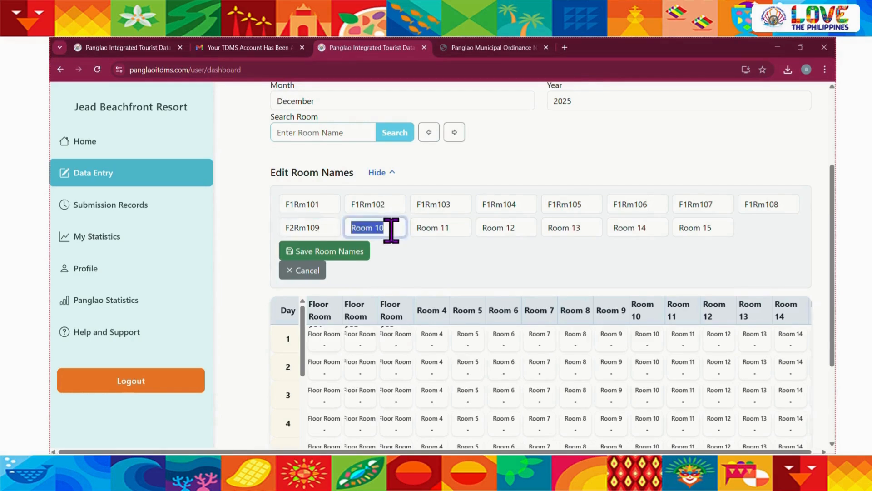
key(ctrl+v)
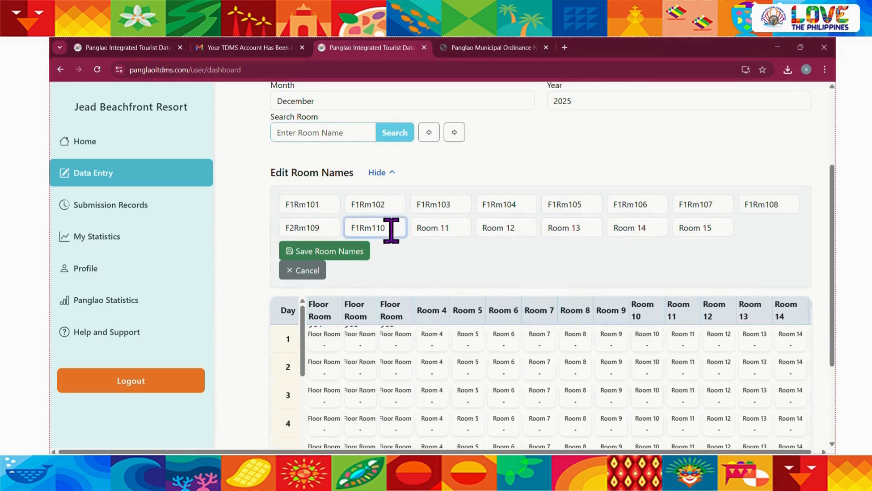
text(2)
Rename Room 11 as "F2Rm111" and copy the new name for the remaining second-floor rooms
triple_click(453, 227)
key(ctrl+v)
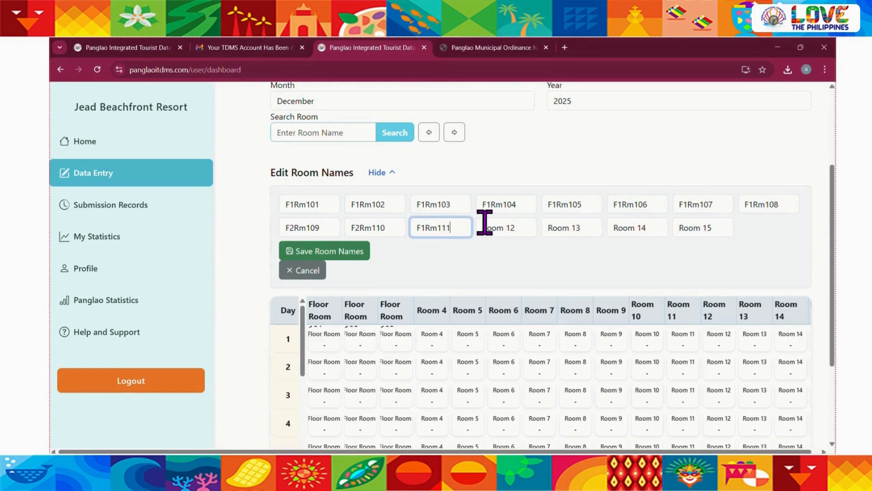
text(1)
drag(425, 227, 467, 219)
key(Left)
key(BackSpace)
text(2)
key(ctrl+a)
key(ctrl+c)
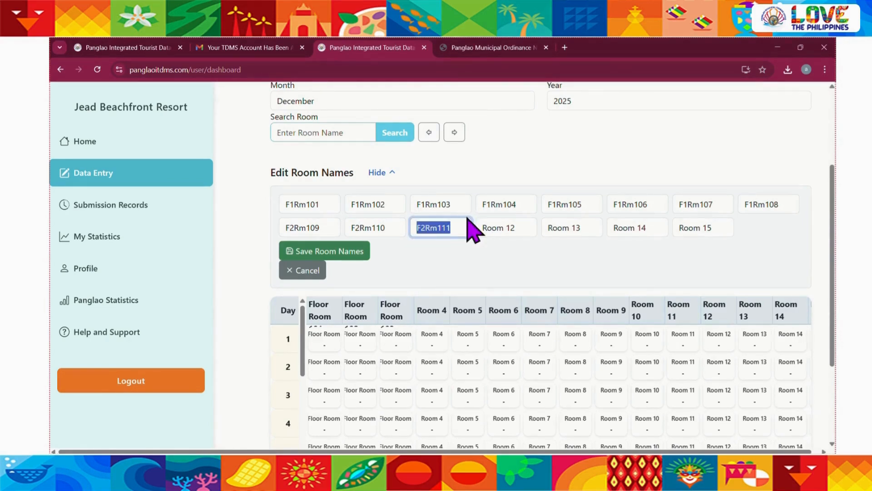
Rename Room 12 as "F2Rm112" and Room 13 as "F2Rm113", based on the copied name
triple_click(523, 232)
key(ctrl+v)
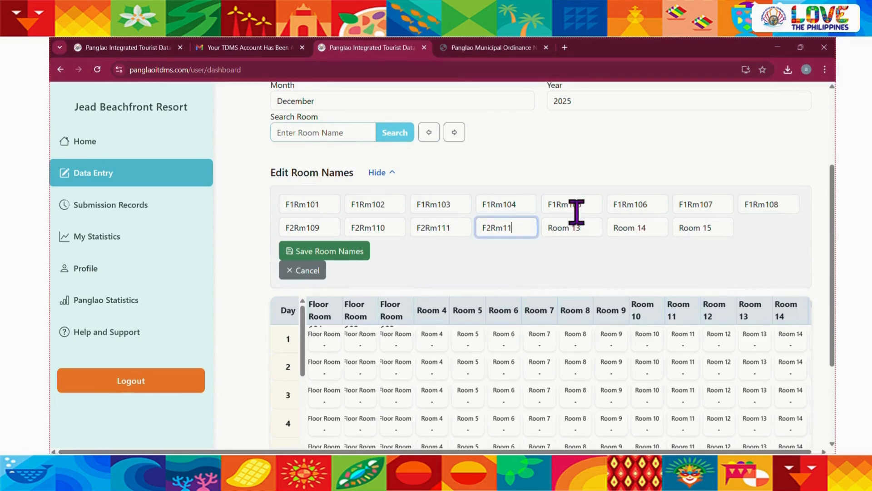
triple_click(584, 230)
key(ctrl+v)
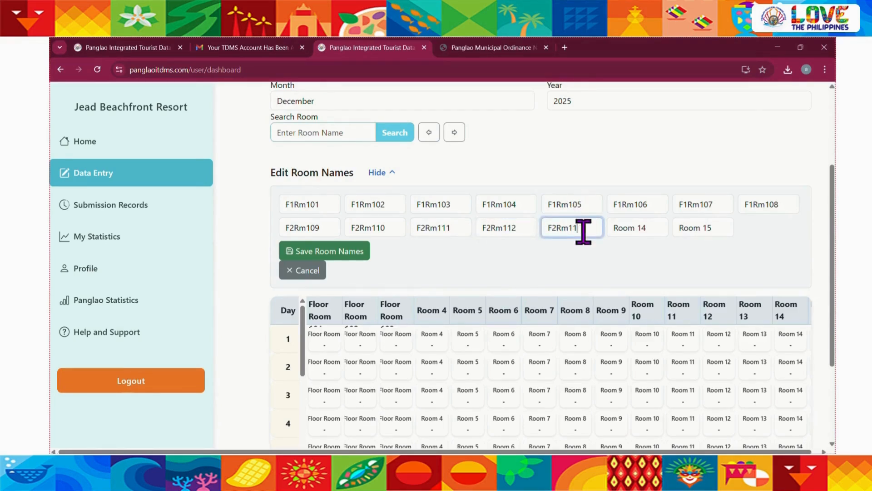
text(3)
Rename Room 14 as "F2Rm114" and Room 15 as "F2Rm115", and save the room names
triple_click(636, 228)
key(ctrl+v)
text(4)
triple_click(707, 226)
text(F2Rm11)
text(5)
click(364, 256)
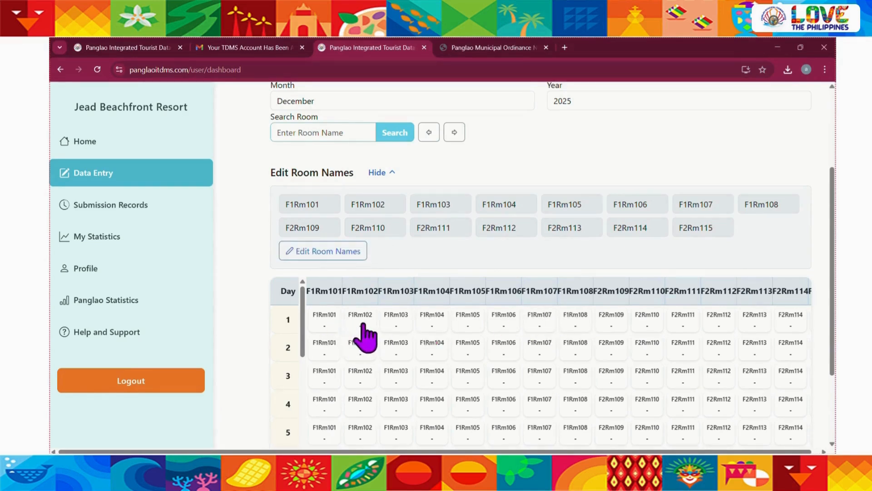
Examine the renamed room columns across the December table, through to the check-ins, overnight and occupied columns
scroll(443, 331, right, 1)
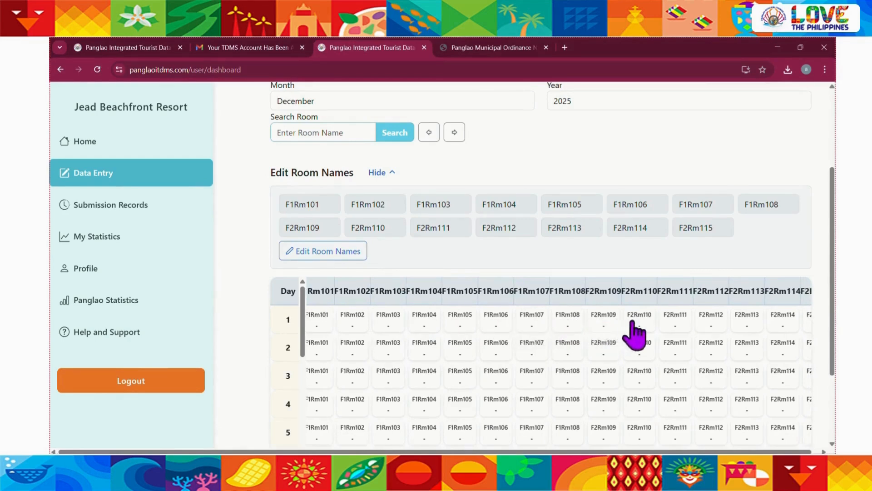
scroll(668, 334, right, 3)
scroll(669, 333, right, 1)
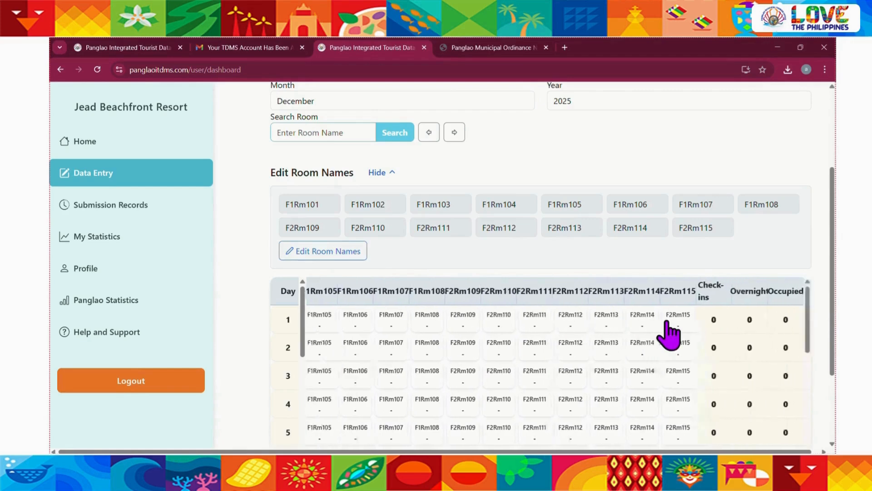
scroll(669, 333, left, 4)
scroll(395, 364, left, 1)
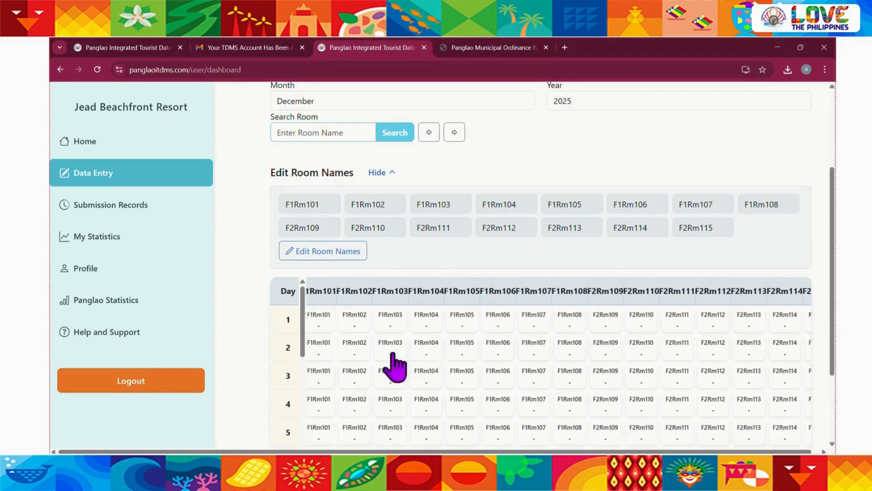
scroll(395, 364, up, 1)
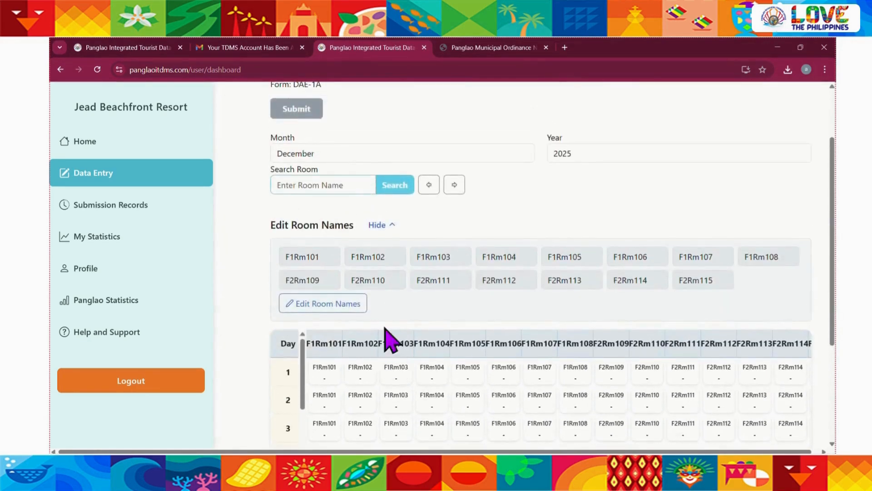
Switch the data entry month to November and October 2025 to check the room names in each table
click(326, 153)
click(300, 323)
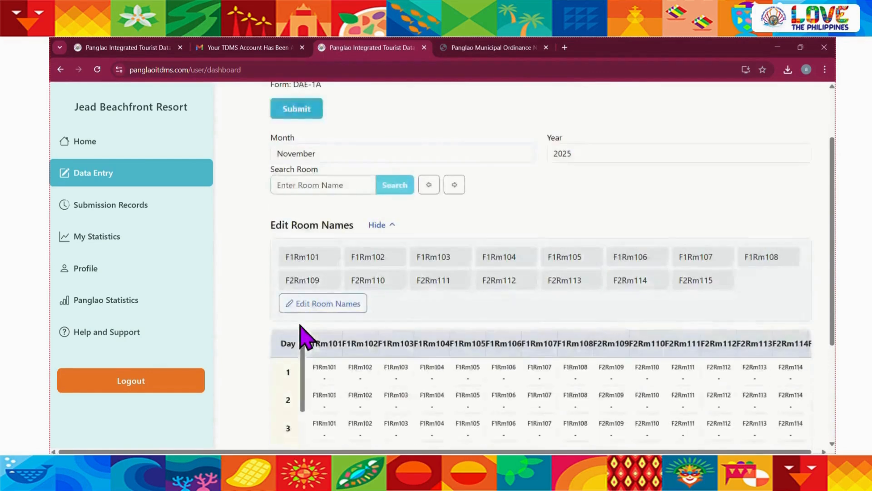
click(321, 154)
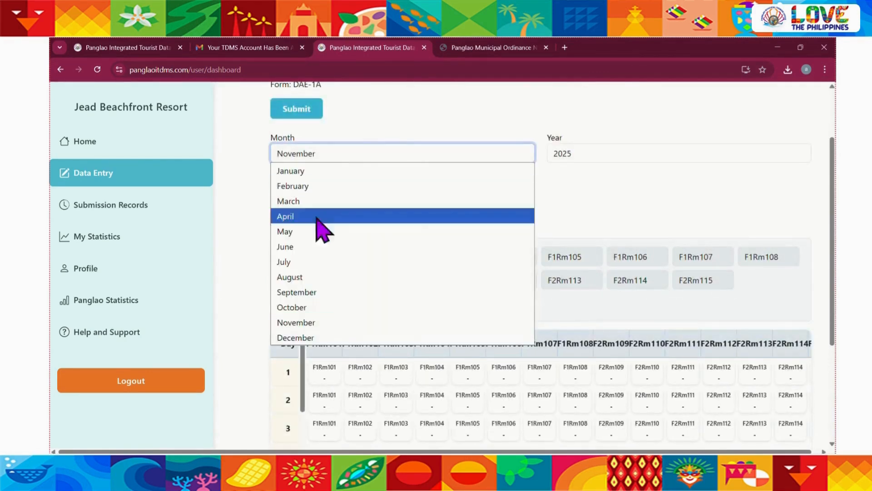
click(305, 312)
scroll(483, 287, down, 3)
scroll(483, 291, up, 3)
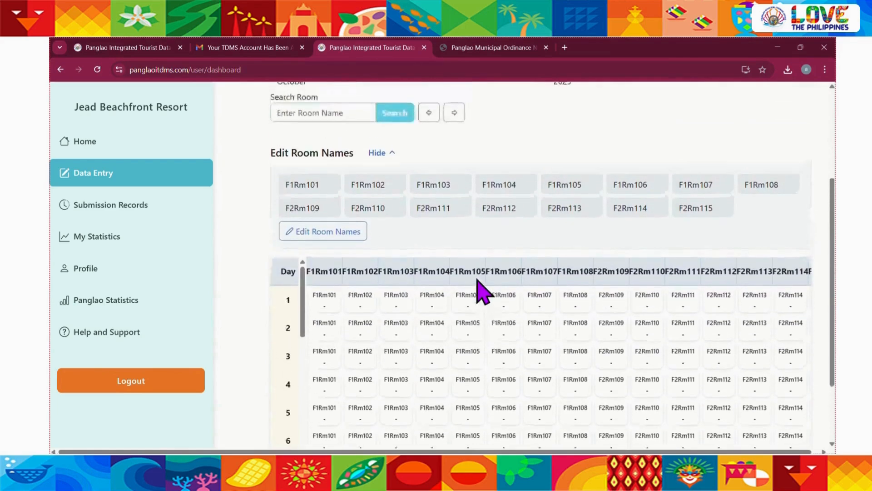
Switch the data entry month through September and August to July 2025, and check the July room names
scroll(482, 291, up, 1)
click(351, 179)
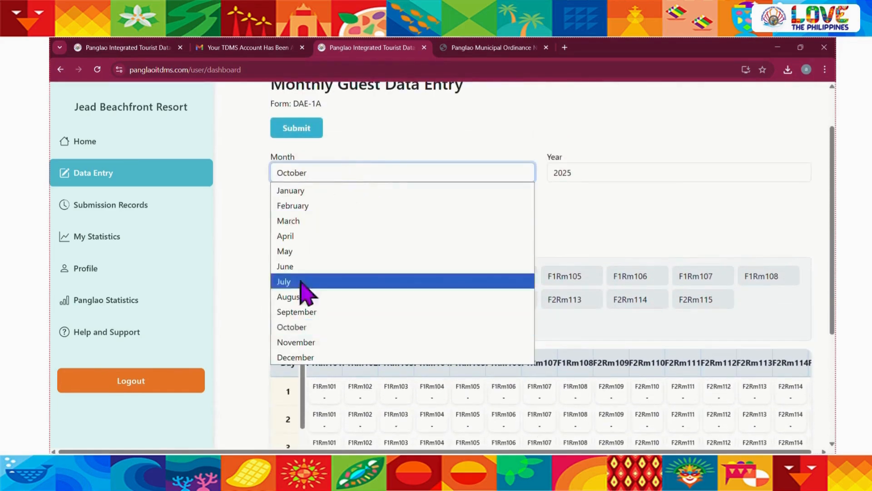
click(296, 312)
click(325, 180)
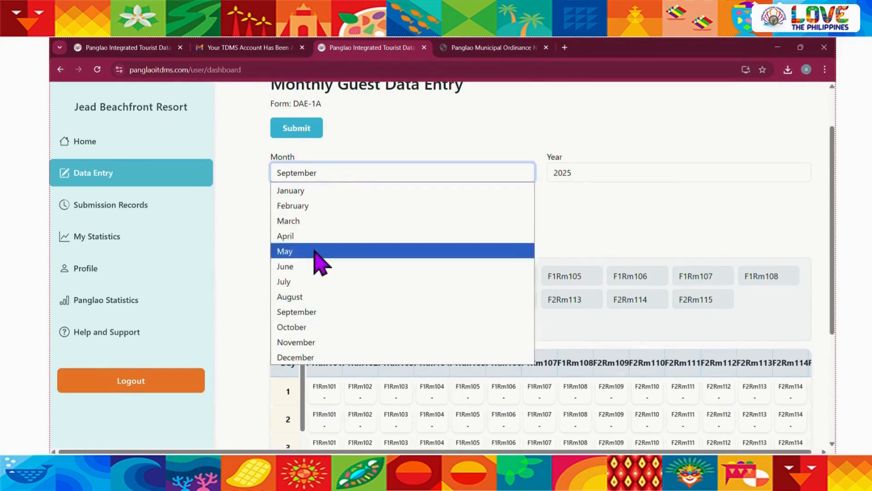
click(311, 298)
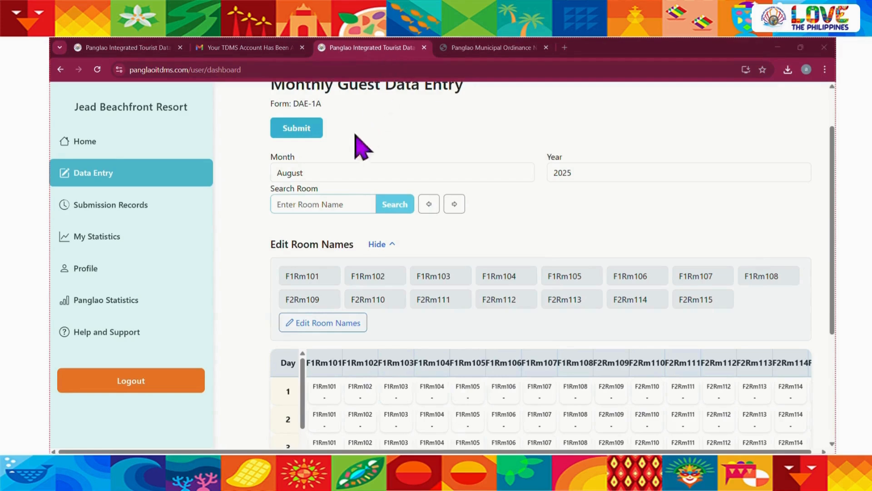
click(337, 177)
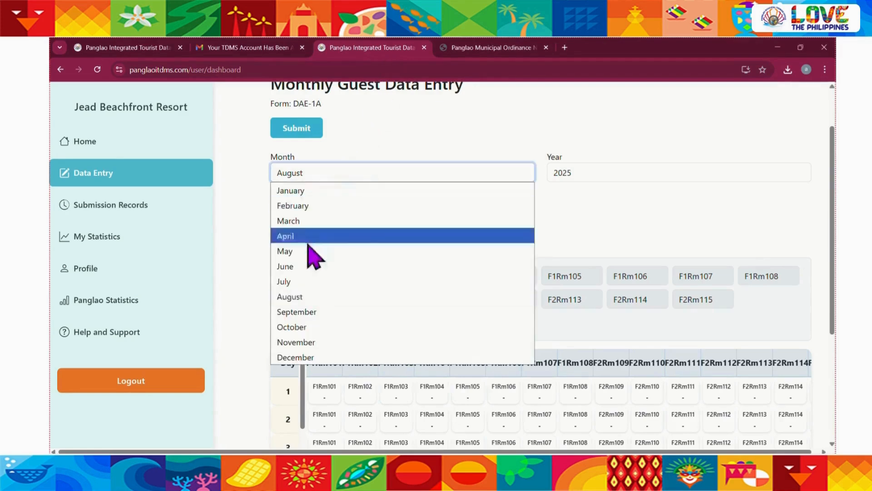
click(299, 283)
scroll(475, 210, down, 1)
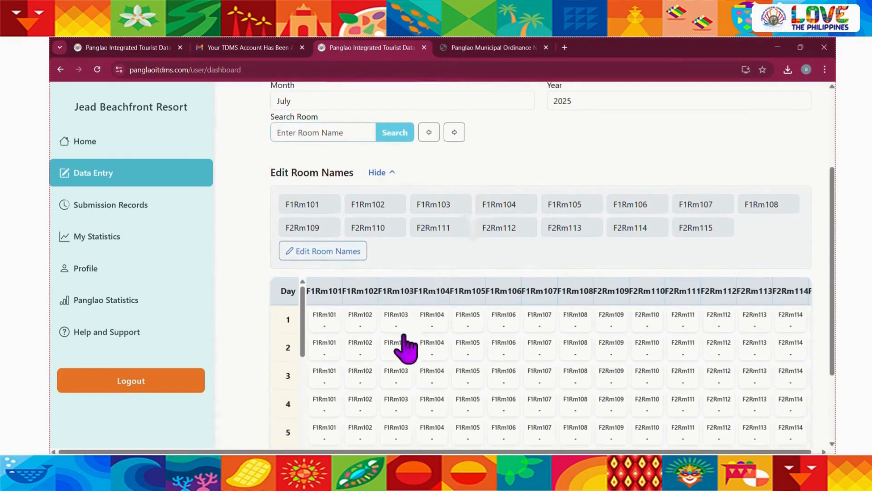
scroll(537, 335, up, 1)
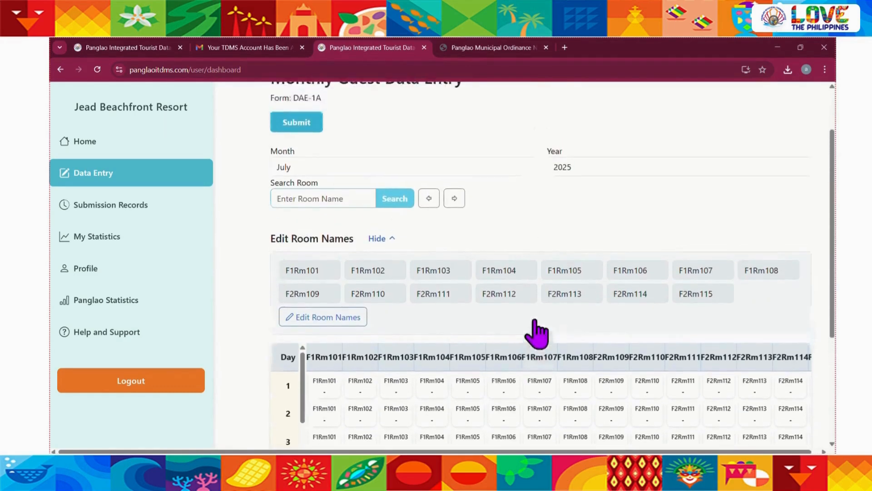
Collapse the Edit Room Names section, toggle it open and closed, and leave it hidden above the July table
click(384, 238)
scroll(443, 236, up, 1)
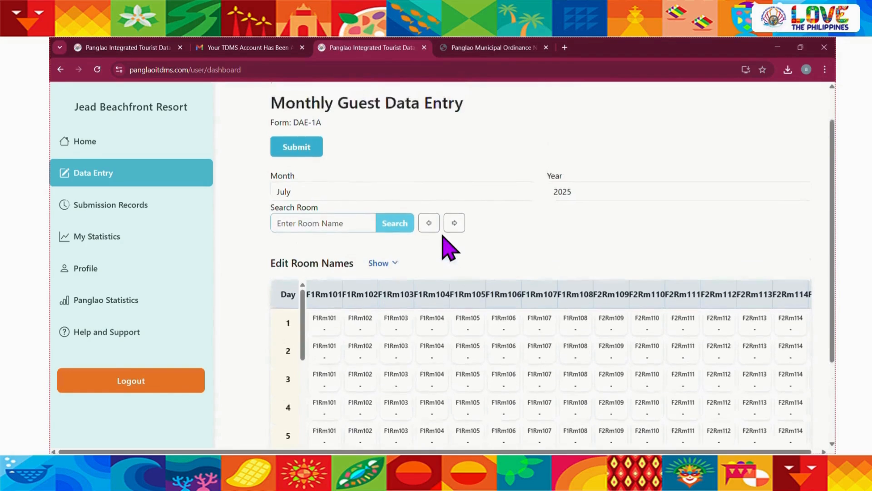
scroll(444, 236, down, 1)
click(394, 253)
click(393, 253)
click(394, 252)
click(393, 253)
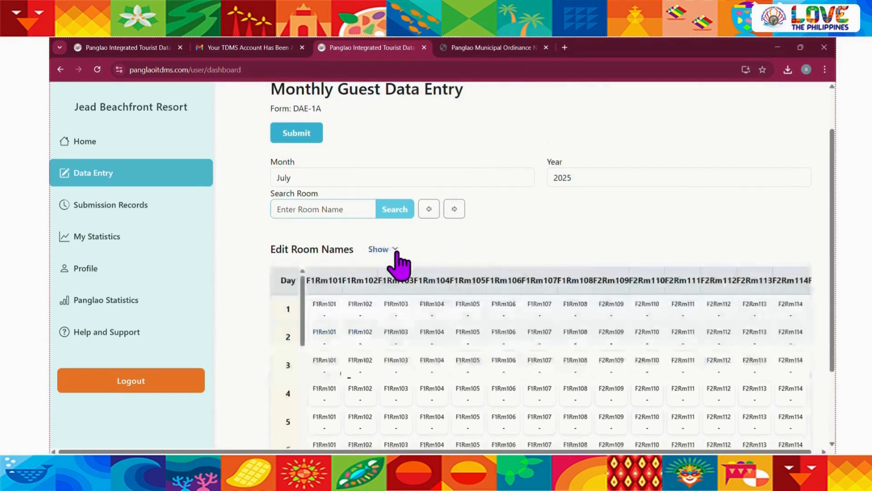
Switch the data entry month to January 2025 and look through the table's day rows
scroll(429, 250, up, 1)
click(376, 222)
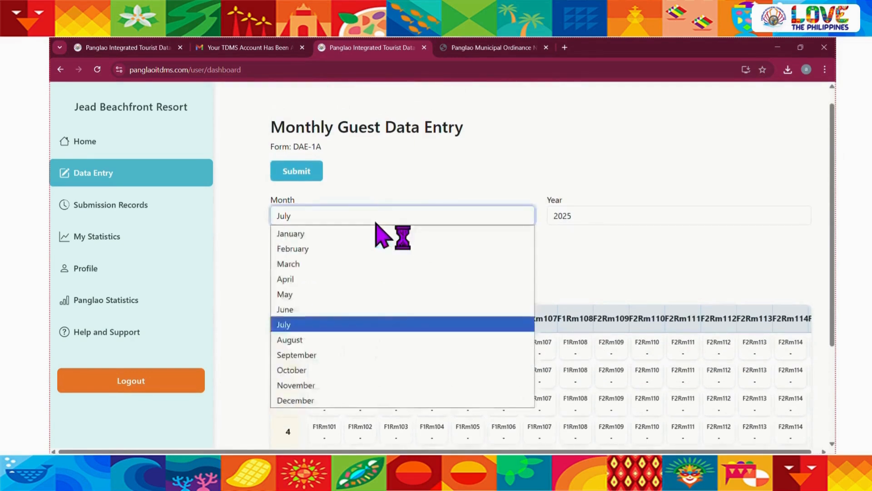
click(321, 234)
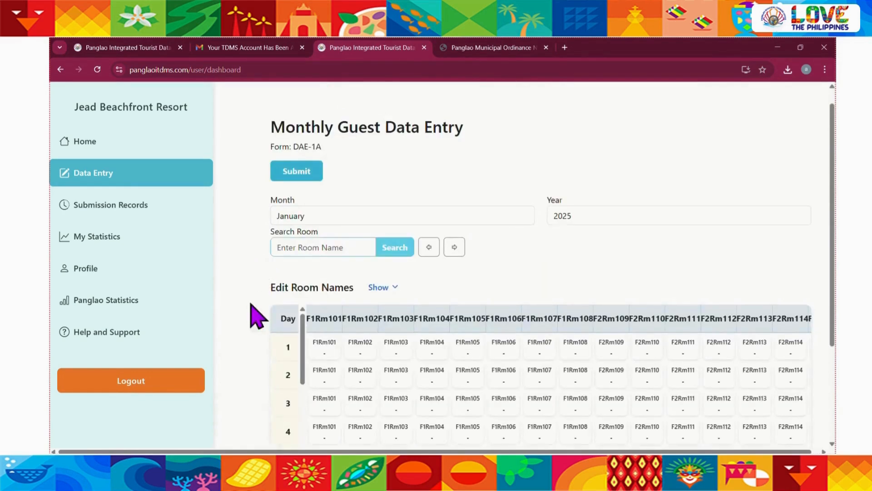
scroll(257, 317, down, 1)
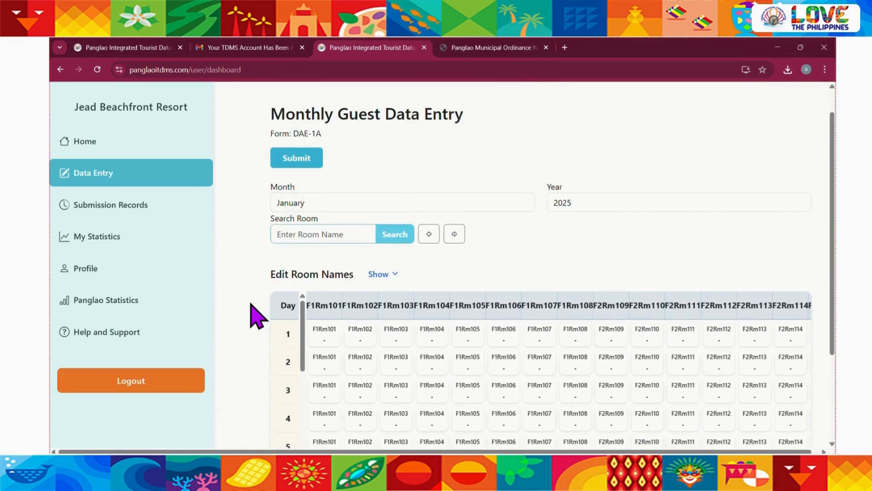
scroll(257, 317, down, 2)
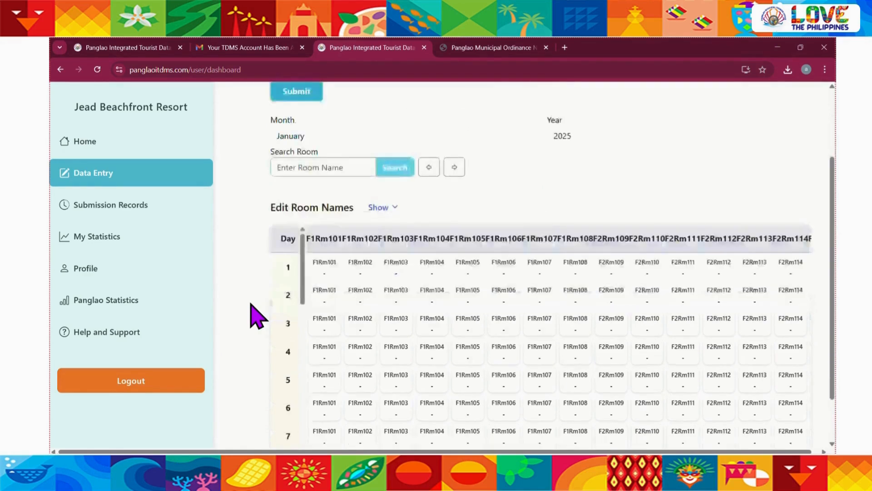
scroll(287, 363, down, 14)
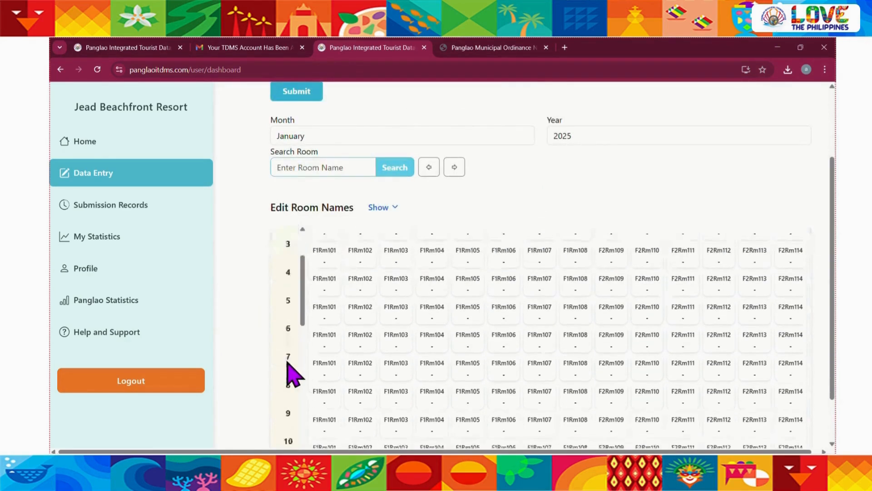
scroll(287, 363, down, 1)
scroll(288, 363, up, 13)
scroll(293, 375, up, 2)
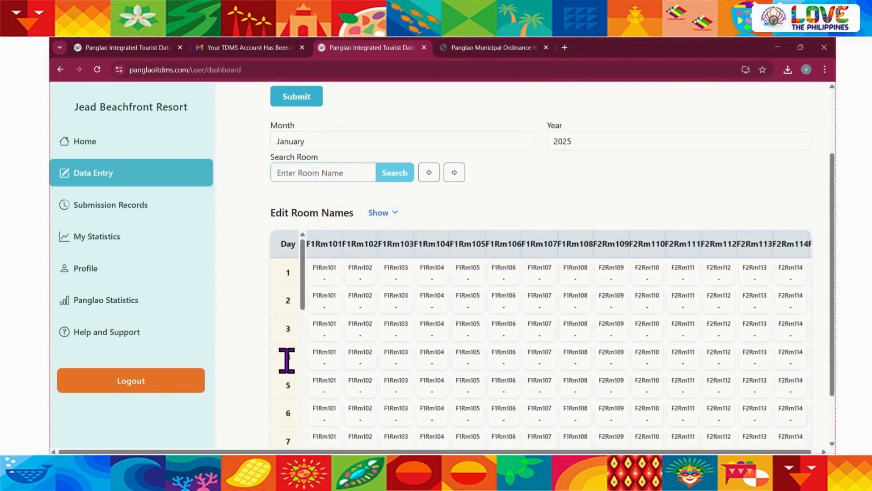
Add a guest to room F1Rm101 on day 1 with arrival type New Arrival and sex Male
click(334, 276)
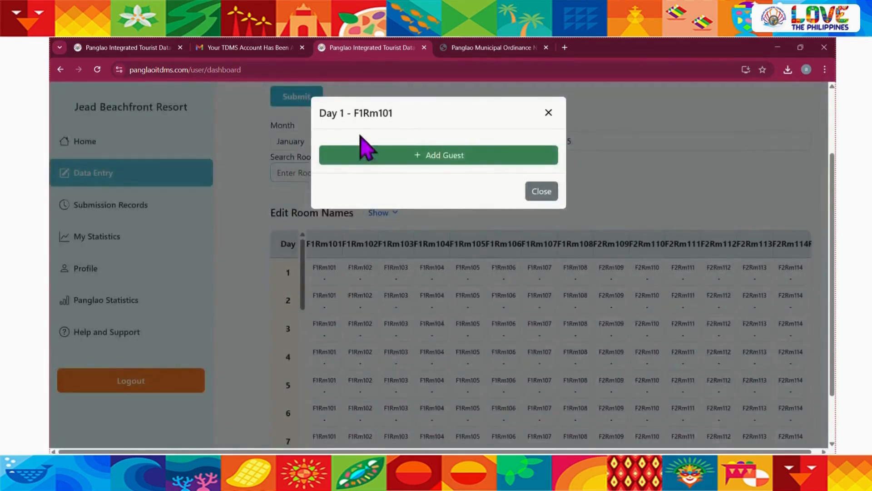
click(439, 156)
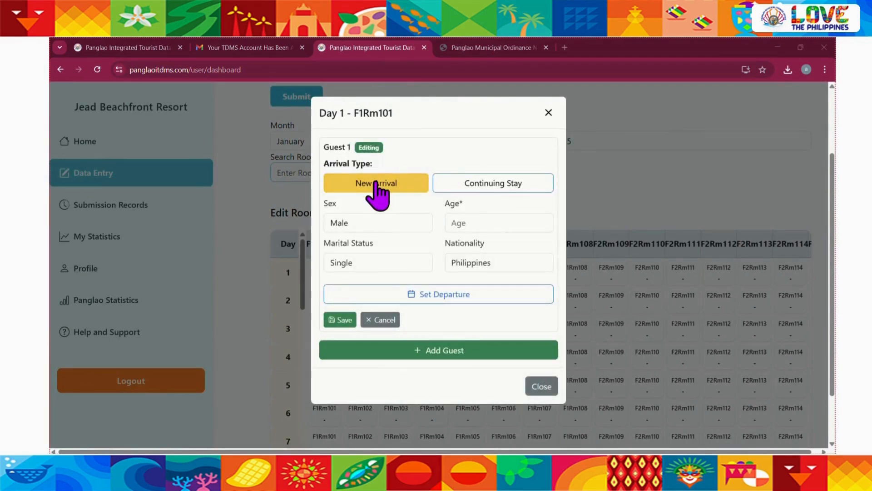
click(453, 184)
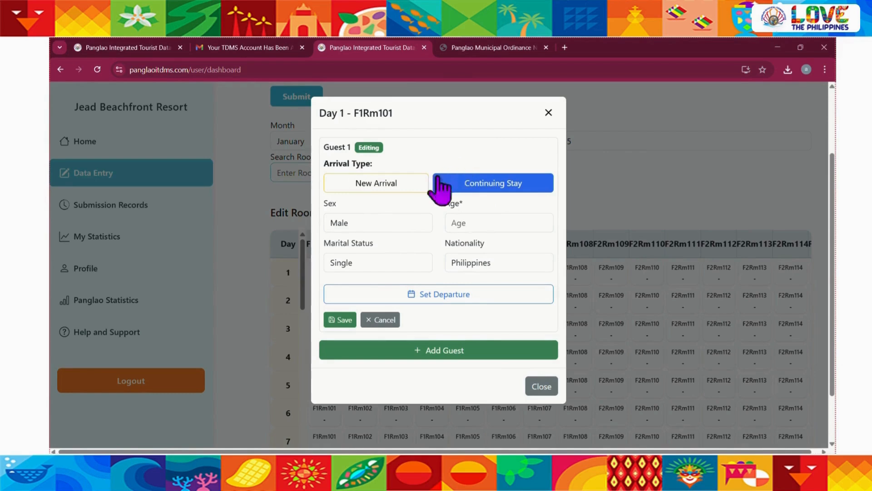
click(392, 183)
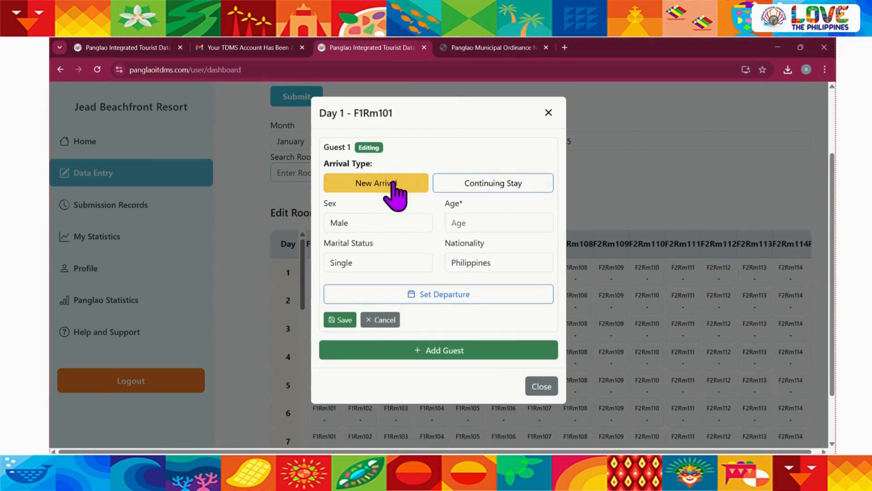
click(374, 223)
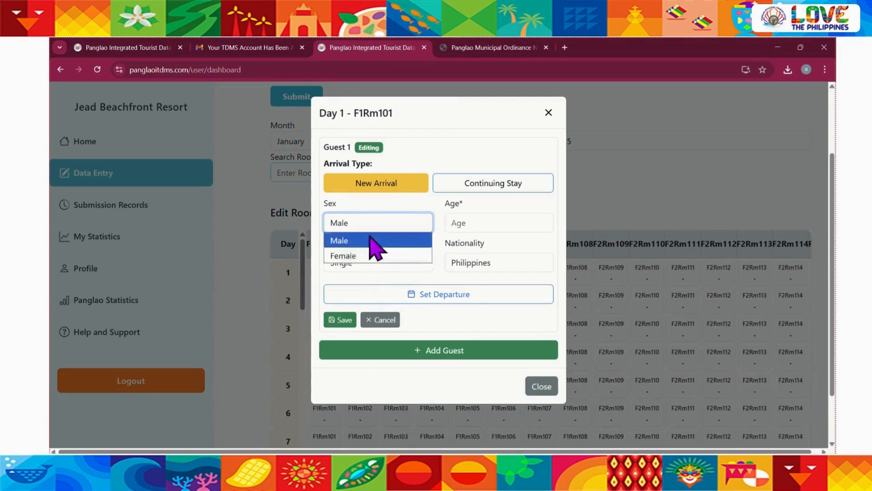
click(375, 240)
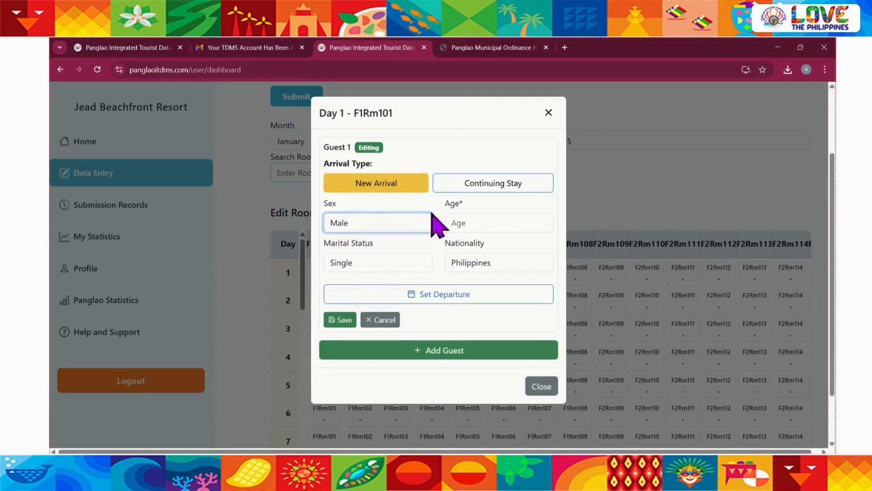
Enter age 65 for the guest, with marital status Prefer not to Say and nationality New Zealand
click(488, 223)
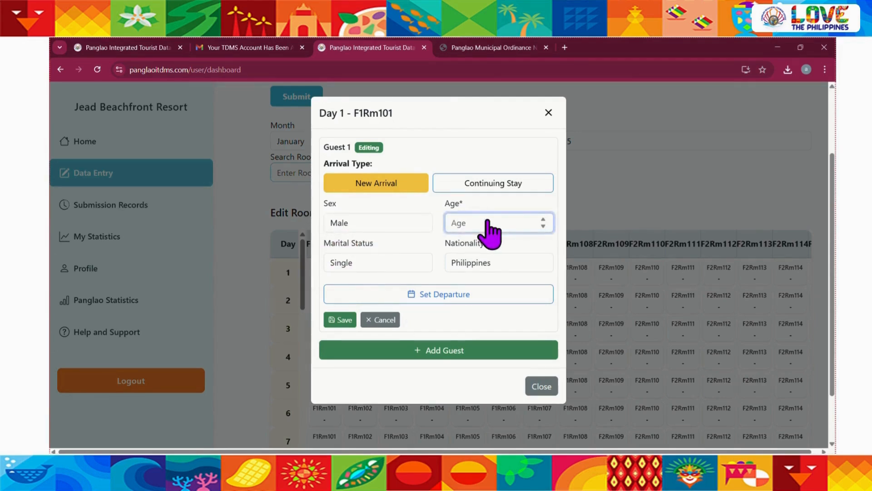
click(404, 250)
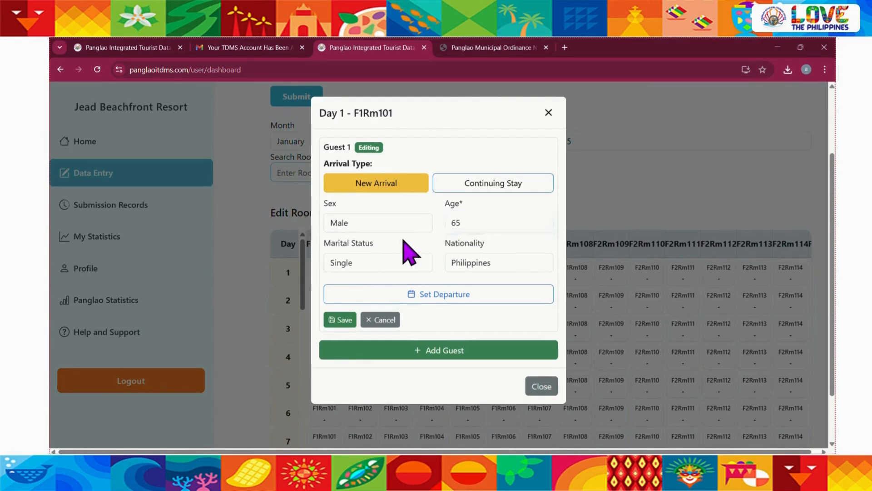
click(393, 265)
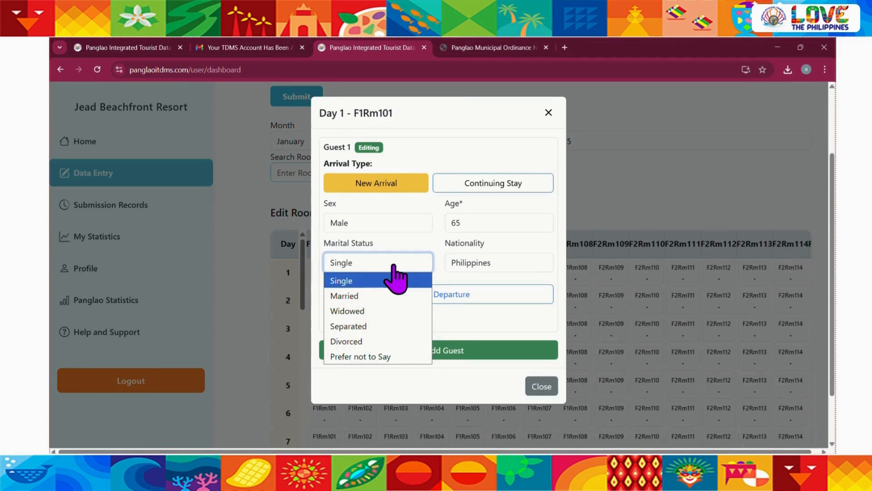
click(382, 357)
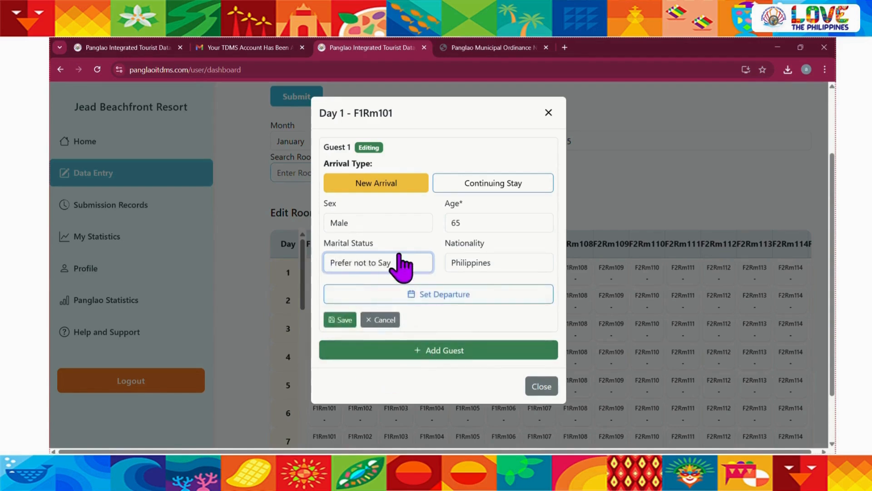
click(493, 276)
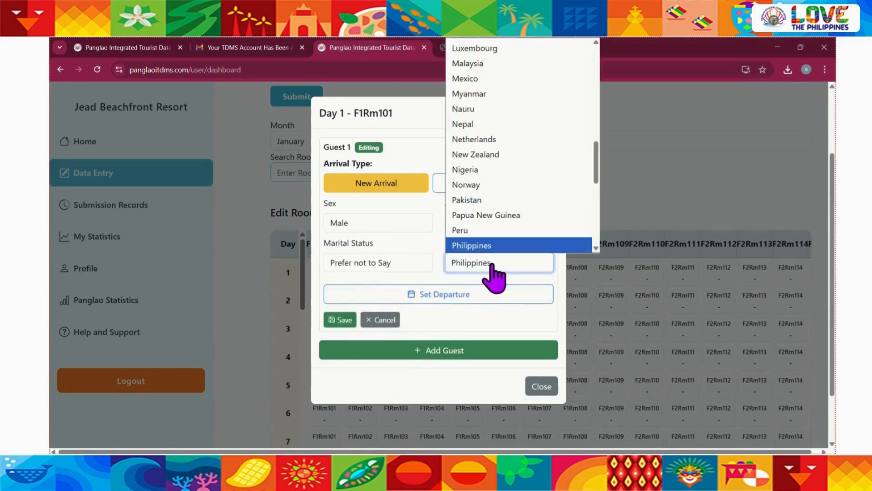
scroll(499, 191, down, 1)
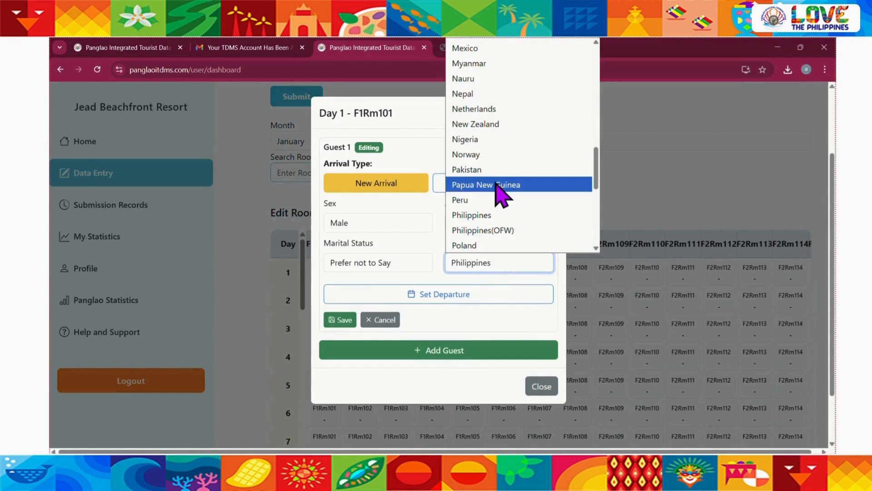
click(491, 124)
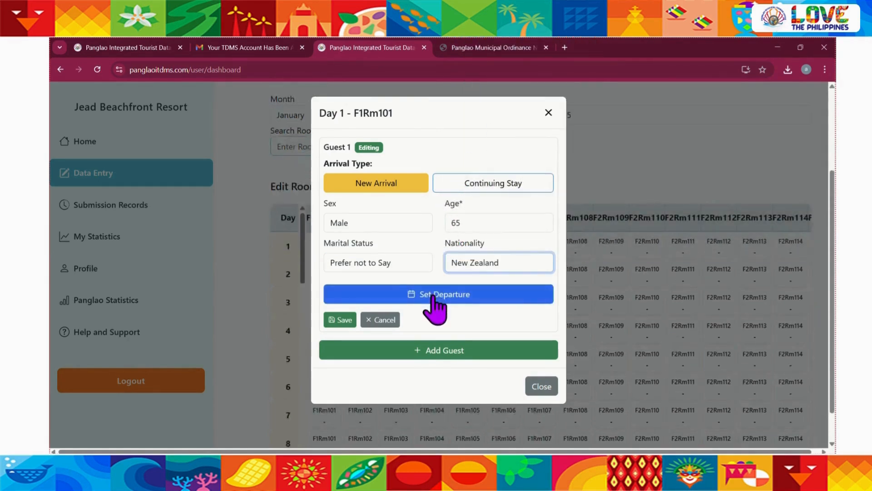
Set the guest's departure to Feb 20, 2025, then save the guest entry and close the room dialog
click(432, 295)
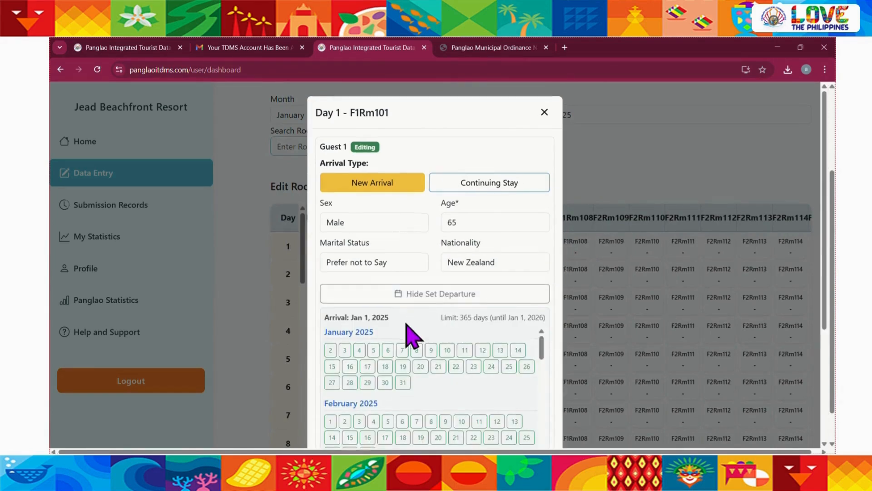
scroll(409, 334, down, 2)
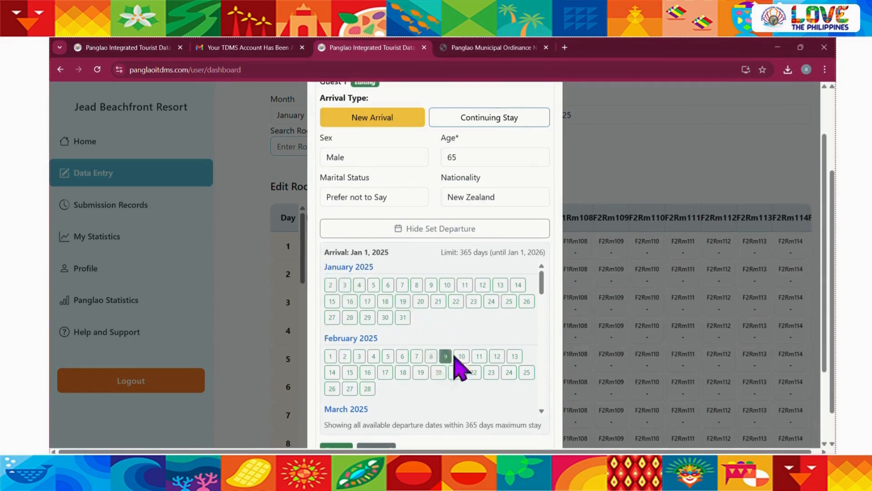
click(439, 372)
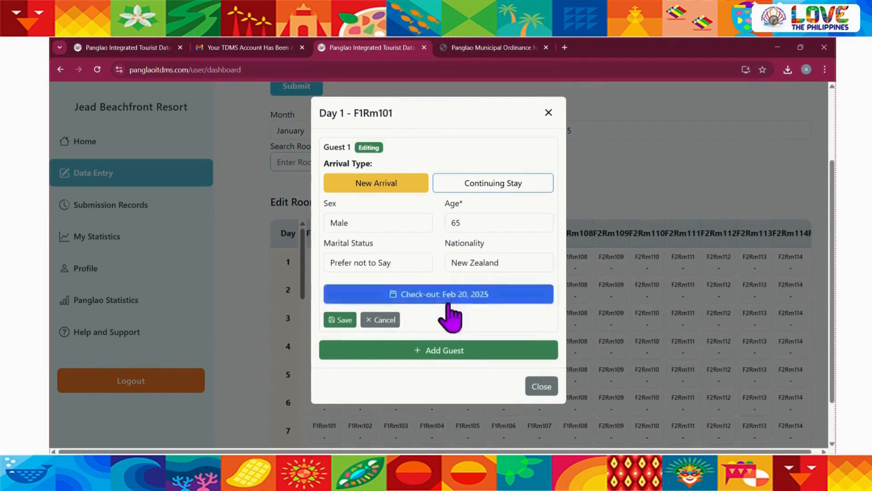
click(332, 320)
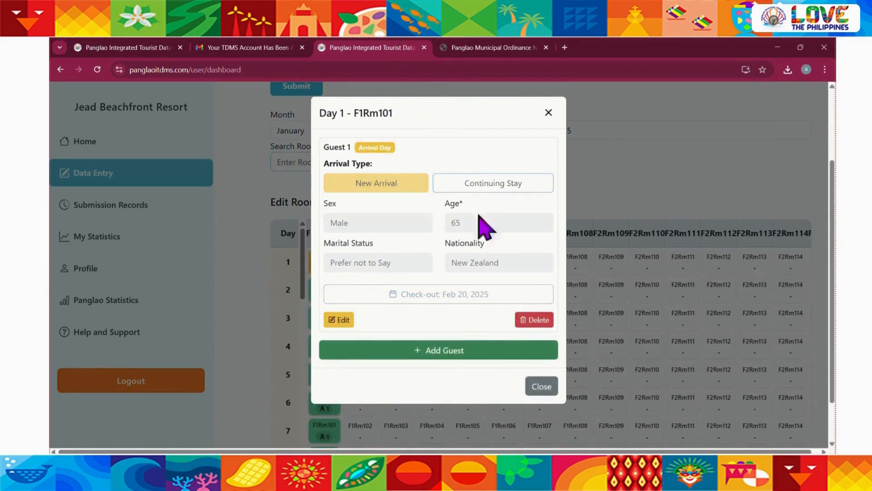
click(548, 112)
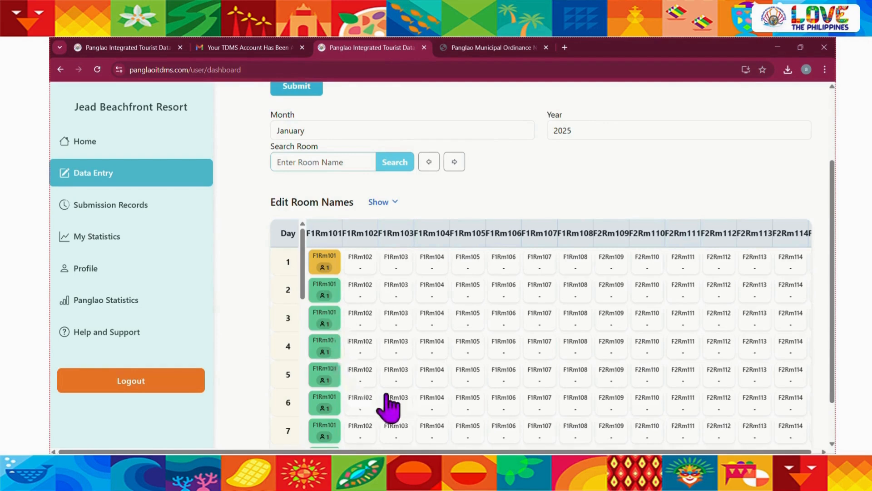
Check the F1Rm101 cells through the end of January and switch the data entry month to February
scroll(390, 404, down, 3)
scroll(387, 395, down, 12)
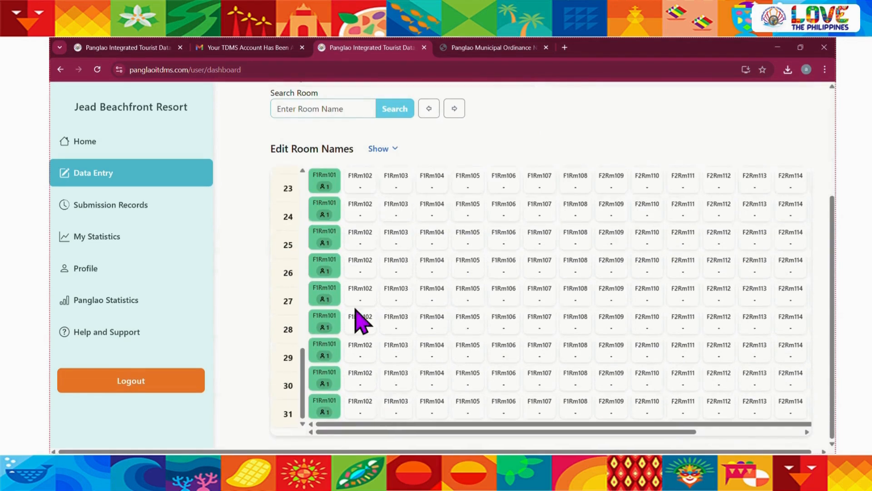
scroll(359, 321, up, 4)
scroll(259, 228, up, 3)
click(350, 190)
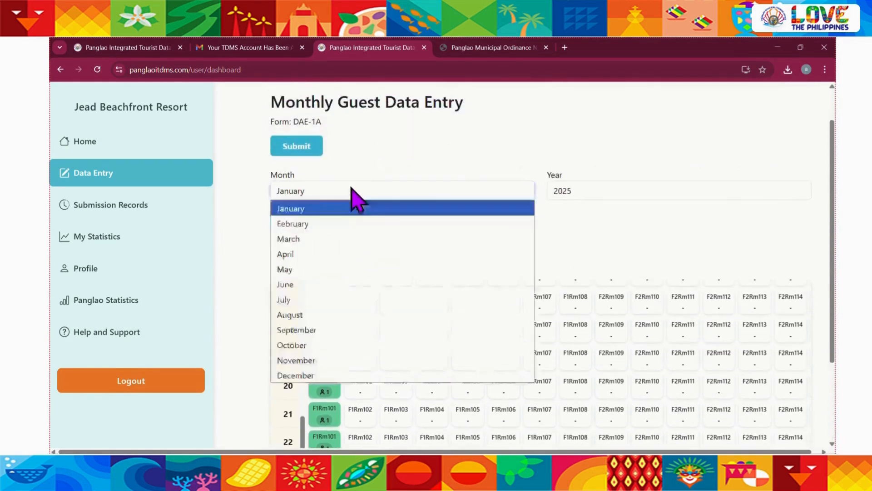
click(332, 224)
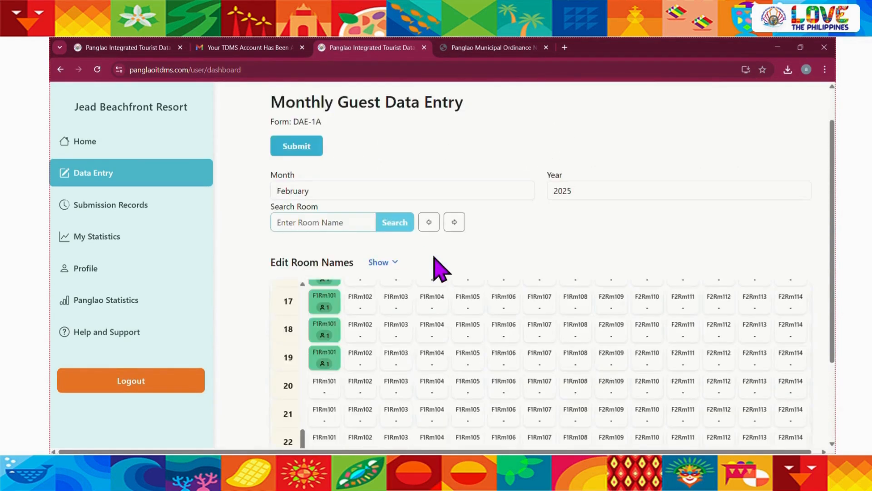
Examine the F1Rm101 column in the February table from day 1 through the days around the check-out date
scroll(390, 351, up, 9)
scroll(391, 353, up, 2)
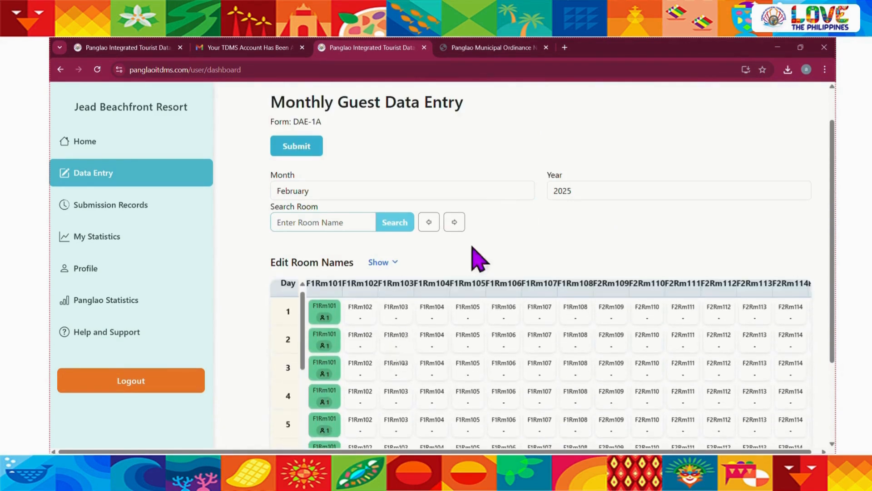
scroll(475, 259, down, 2)
scroll(413, 345, down, 3)
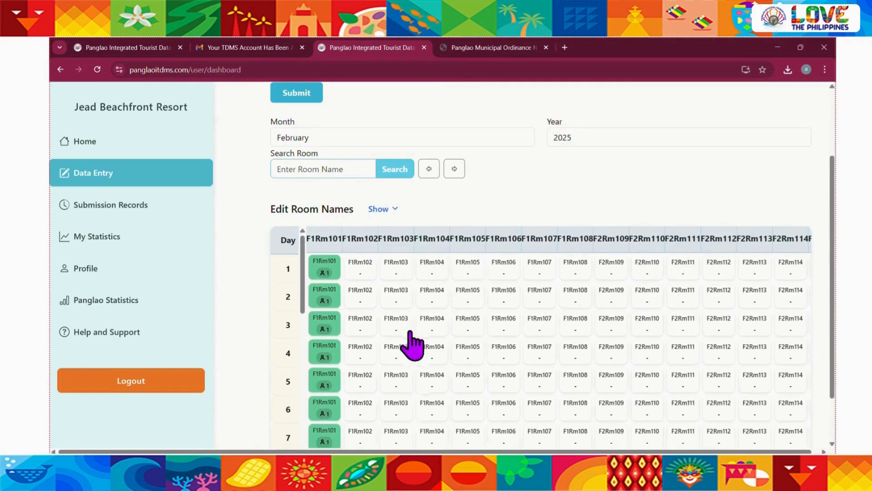
scroll(413, 345, down, 11)
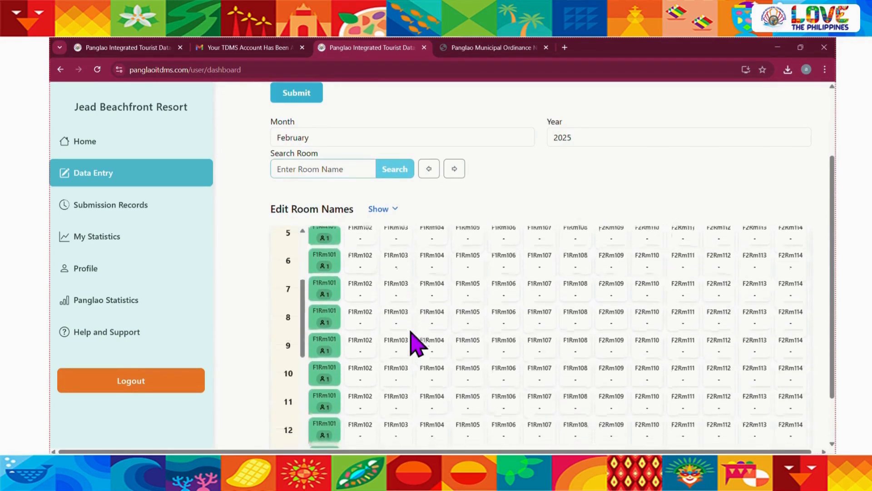
scroll(413, 345, down, 2)
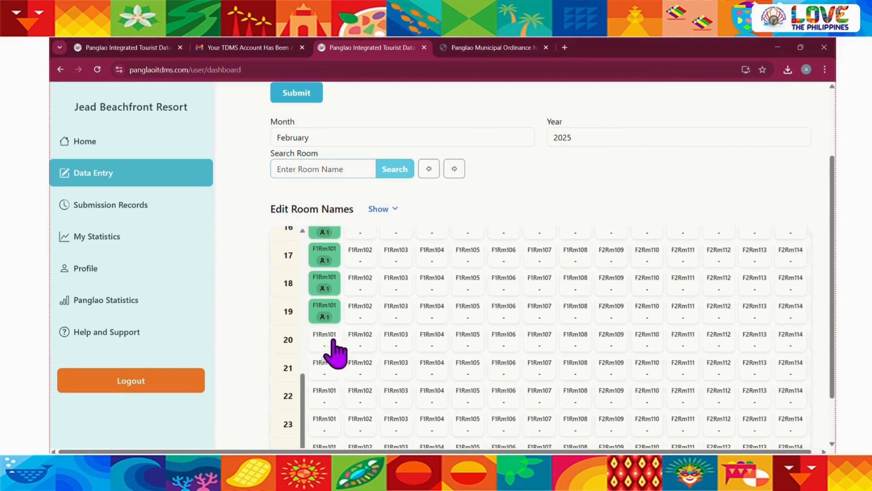
Open the day 19 guest entry of room F1Rm101, read its note about editing or deleting, and close it
click(325, 312)
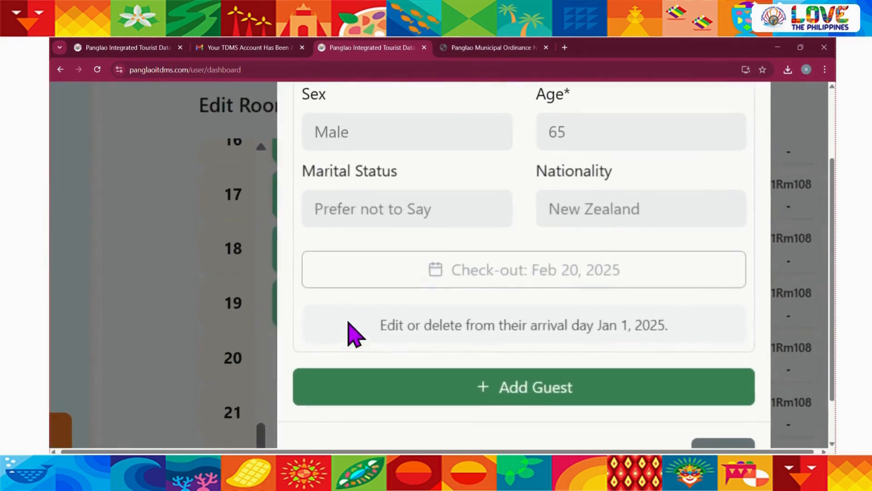
drag(379, 325, 679, 337)
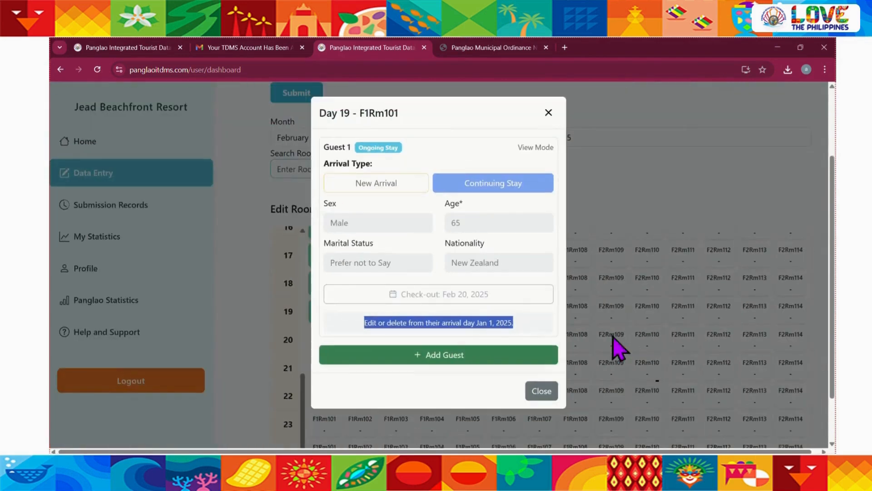
click(522, 321)
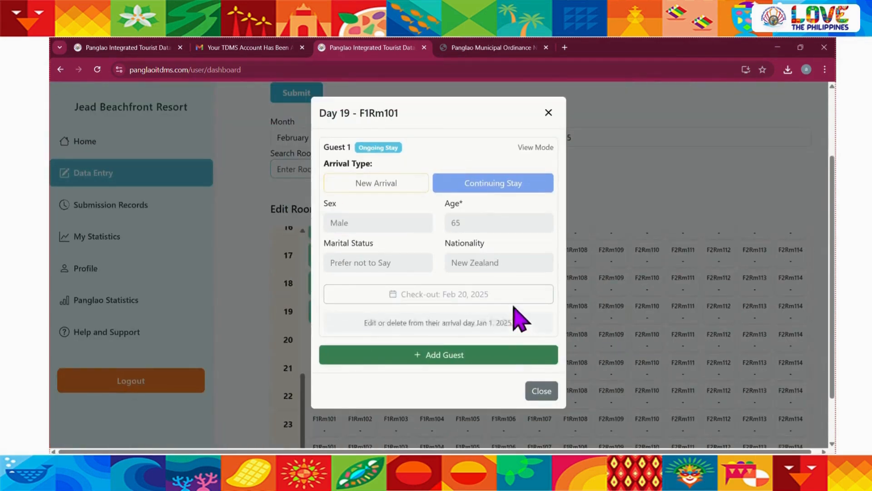
click(547, 112)
scroll(461, 315, up, 8)
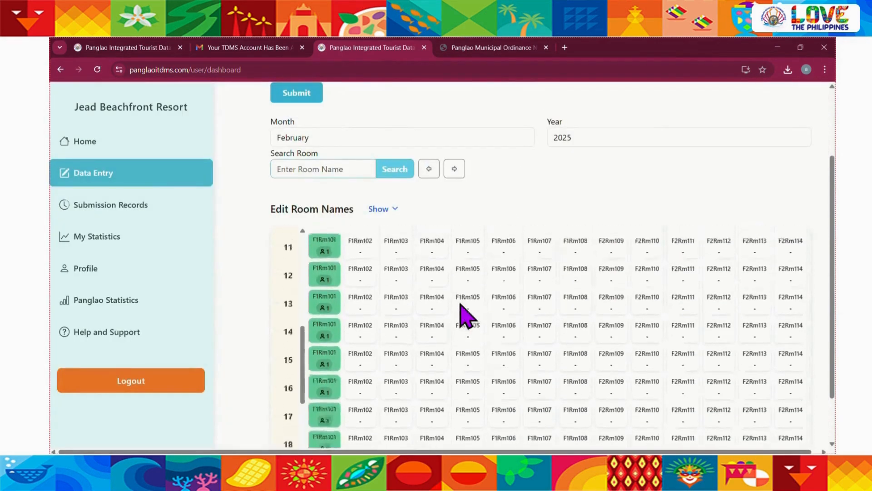
Switch the data entry month back to January and go to the first days of the room table
scroll(240, 224, up, 2)
click(364, 195)
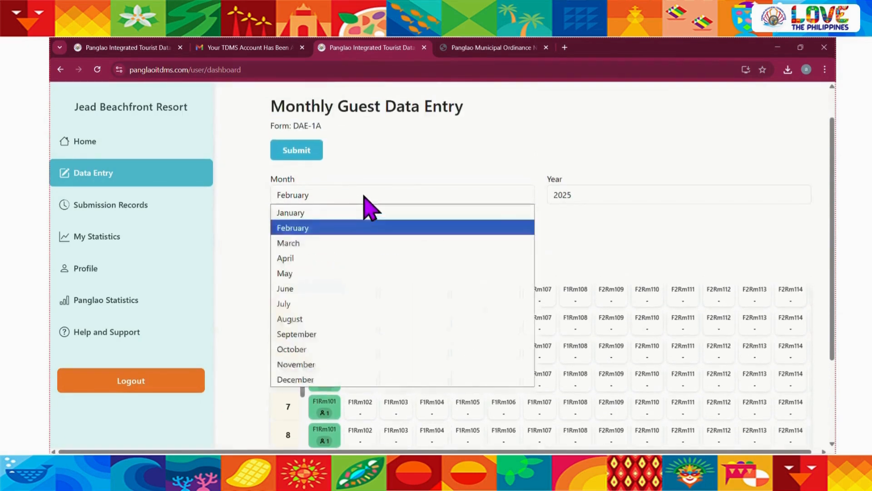
click(327, 216)
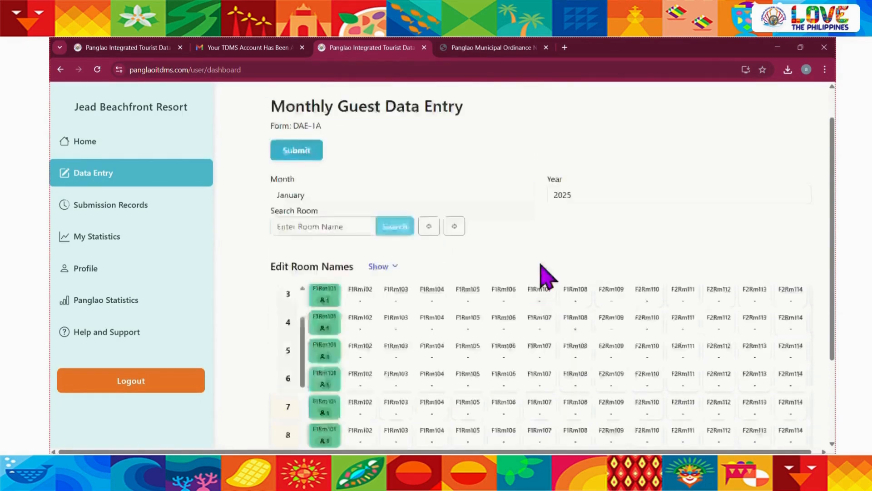
scroll(545, 278, up, 1)
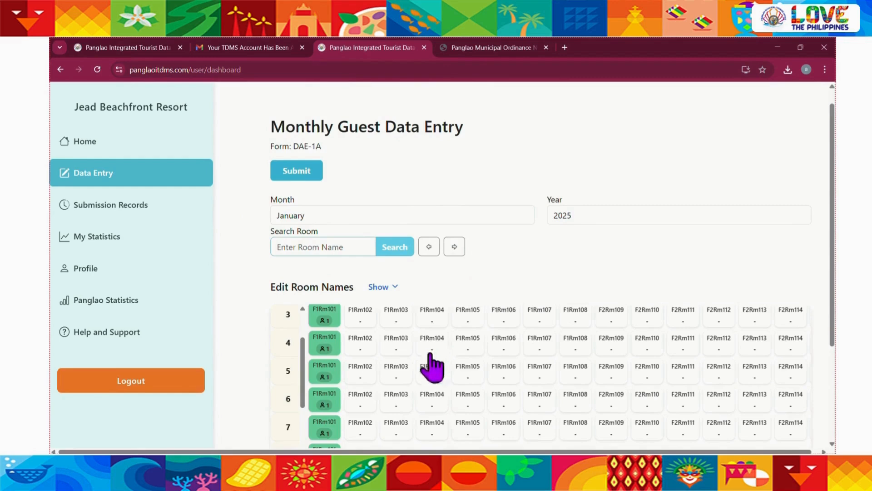
scroll(434, 364, up, 3)
scroll(518, 290, down, 1)
scroll(518, 291, down, 1)
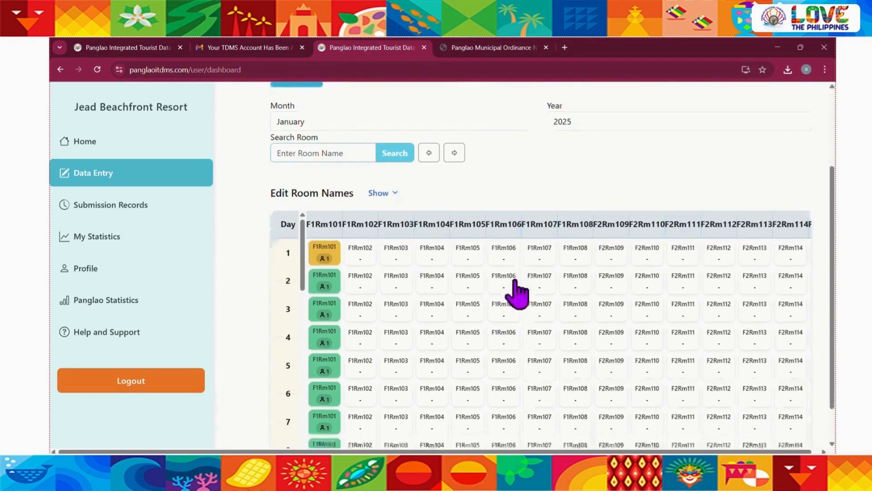
Try adding two more guest forms to the day 1 entry of room F1Rm101, then discard them and close the entry
click(336, 268)
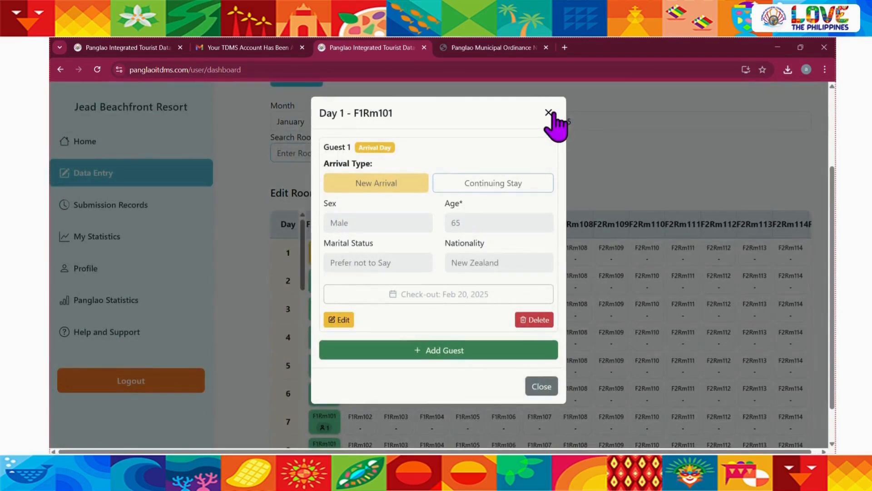
scroll(475, 288, down, 1)
click(417, 353)
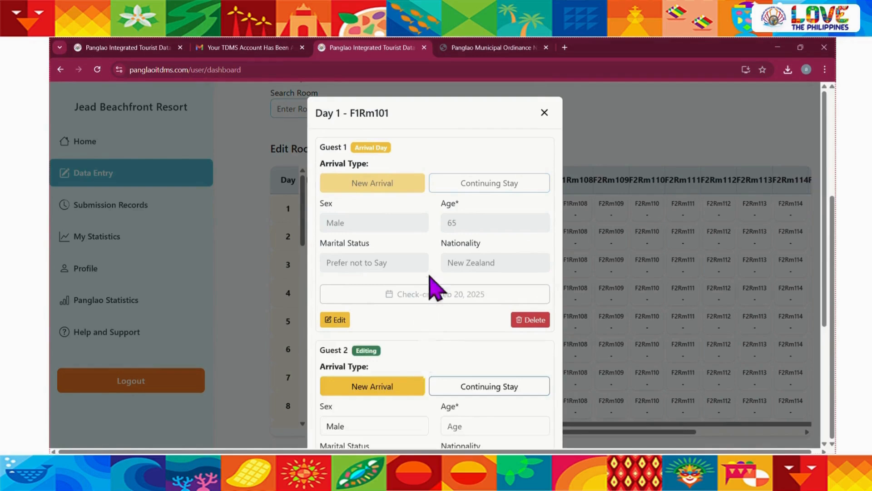
scroll(433, 287, down, 4)
click(416, 379)
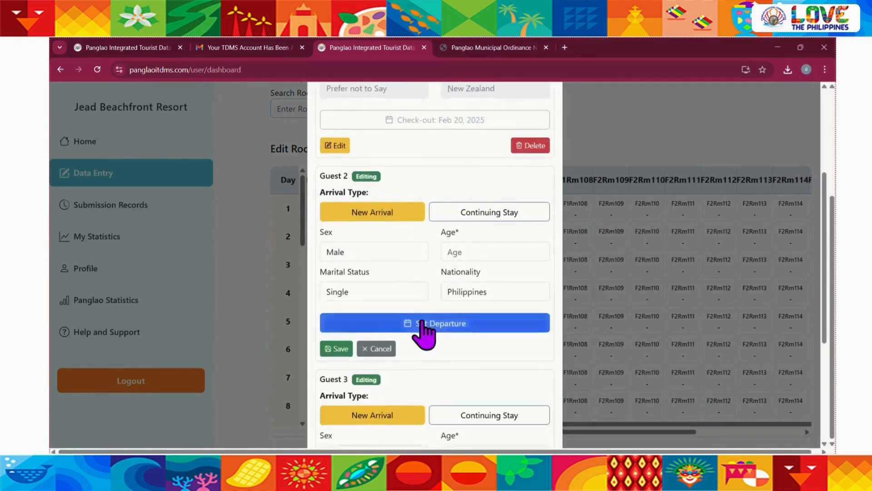
scroll(420, 334, down, 5)
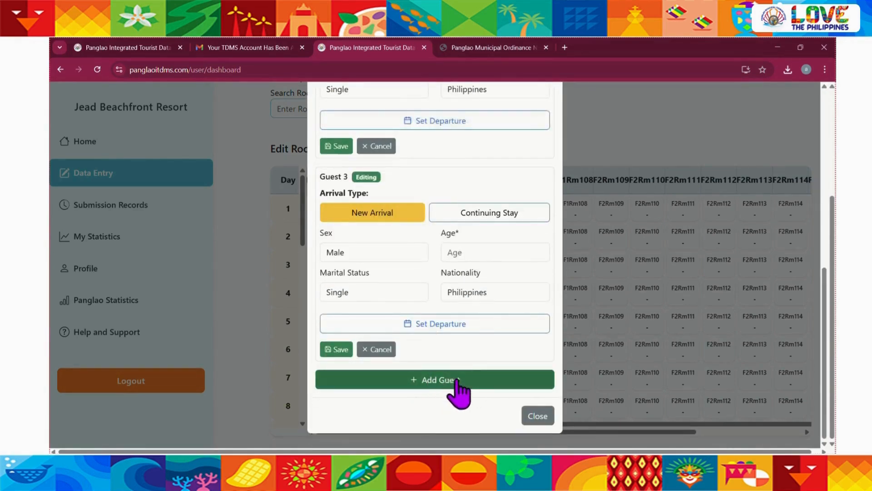
scroll(413, 379, up, 5)
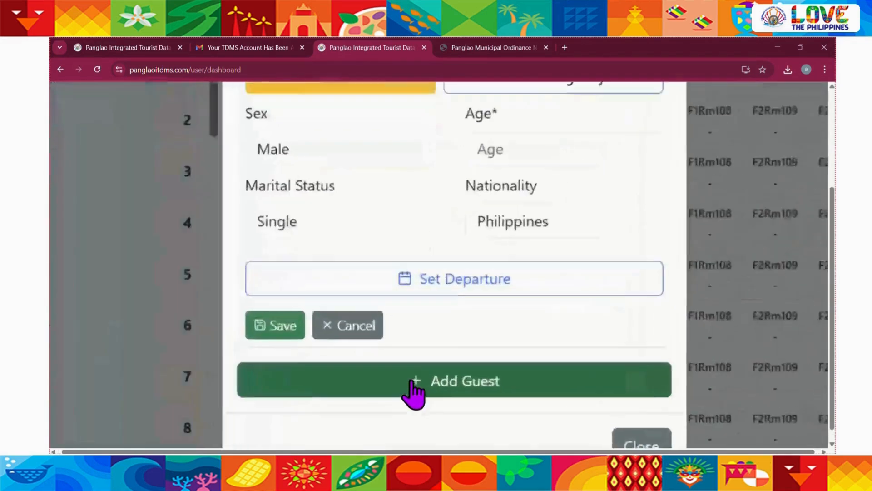
scroll(381, 376, down, 1)
scroll(381, 387, down, 3)
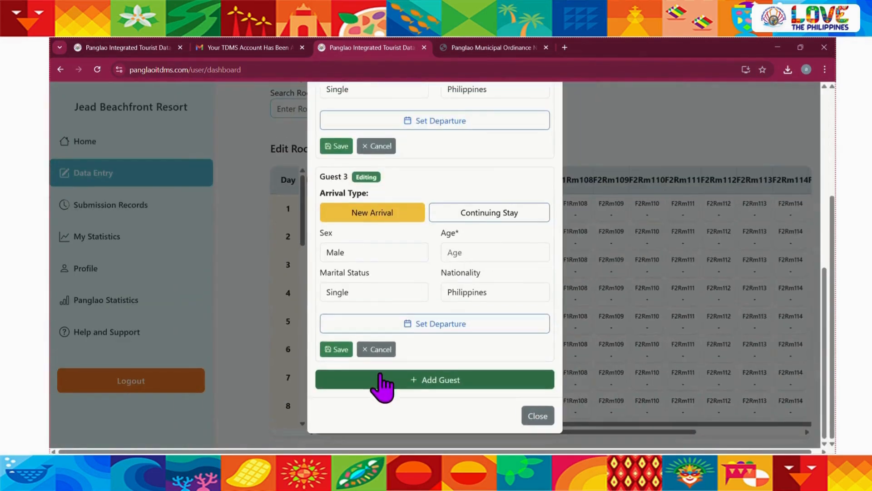
click(375, 349)
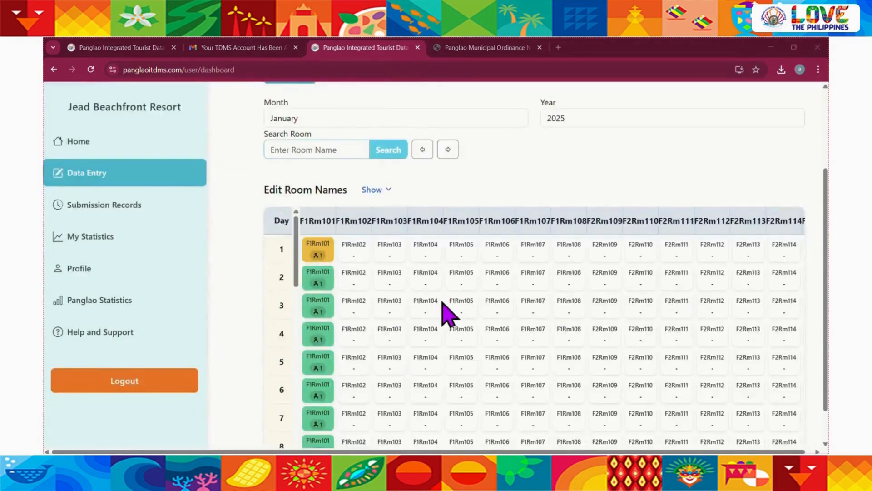
Examine the daily Check-ins, Overnight and Occupied columns at the end of the January room table
scroll(447, 313, right, 4)
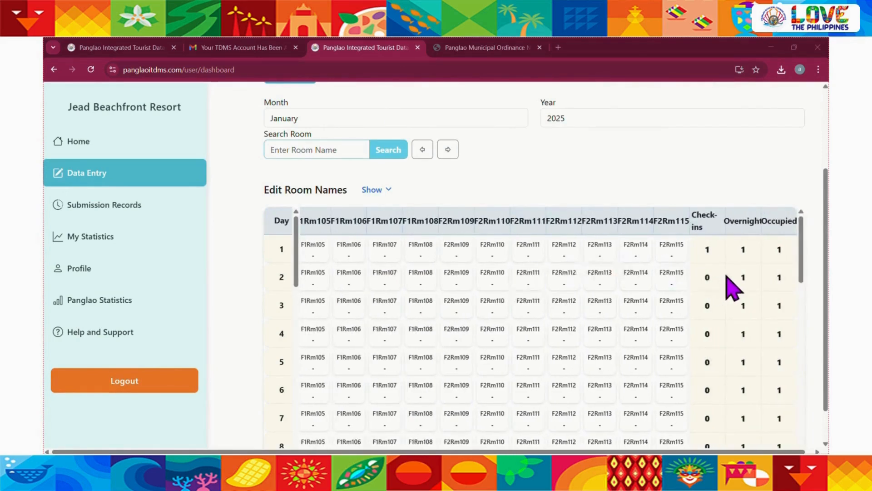
scroll(726, 274, up, 1)
scroll(726, 275, right, 1)
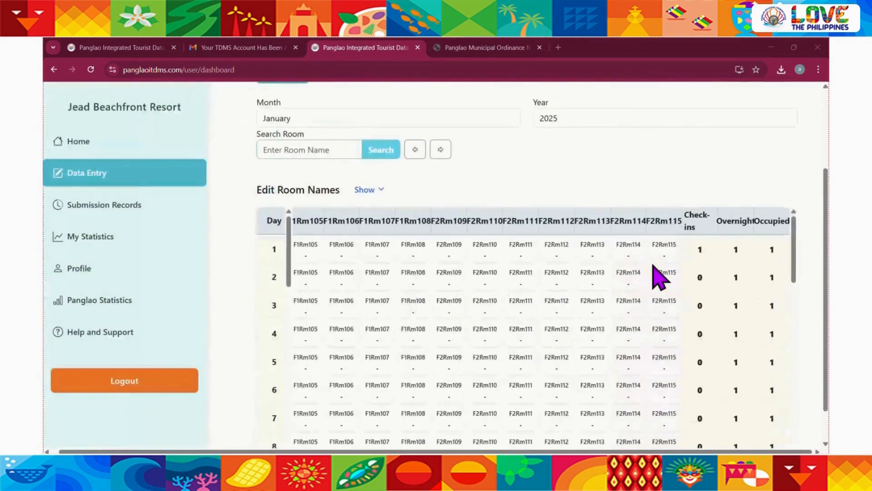
scroll(704, 363, down, 12)
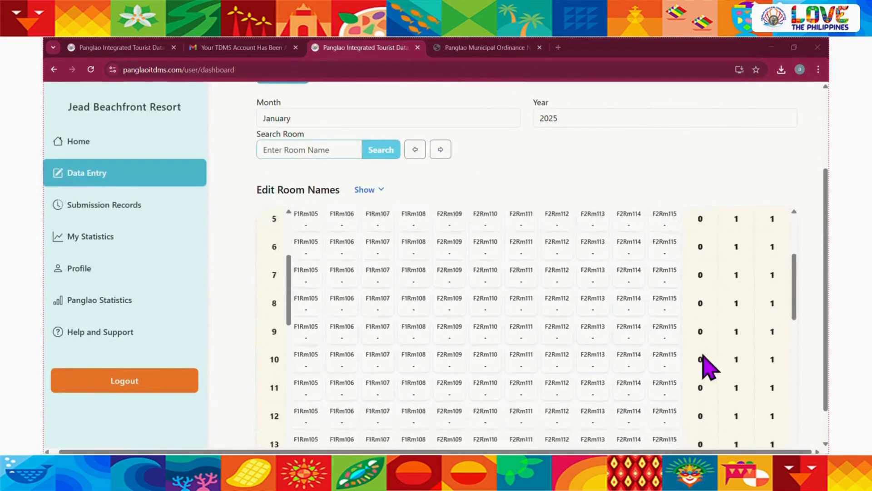
scroll(706, 364, up, 15)
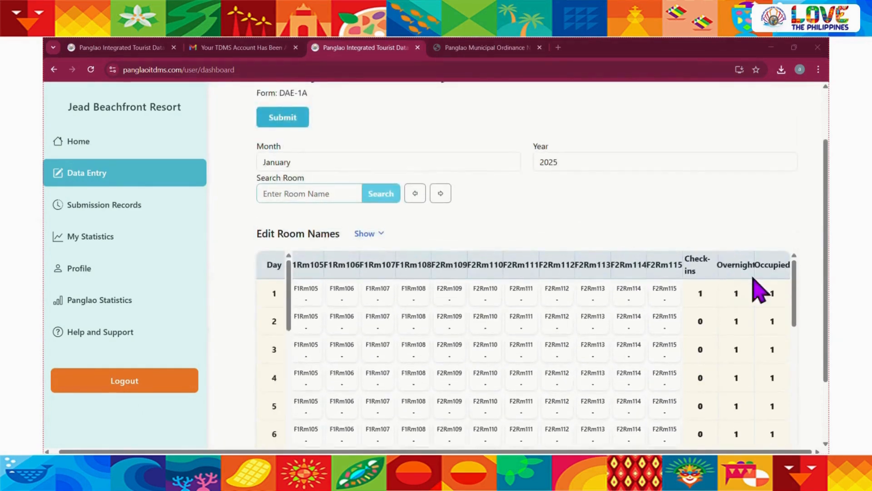
scroll(737, 337, down, 2)
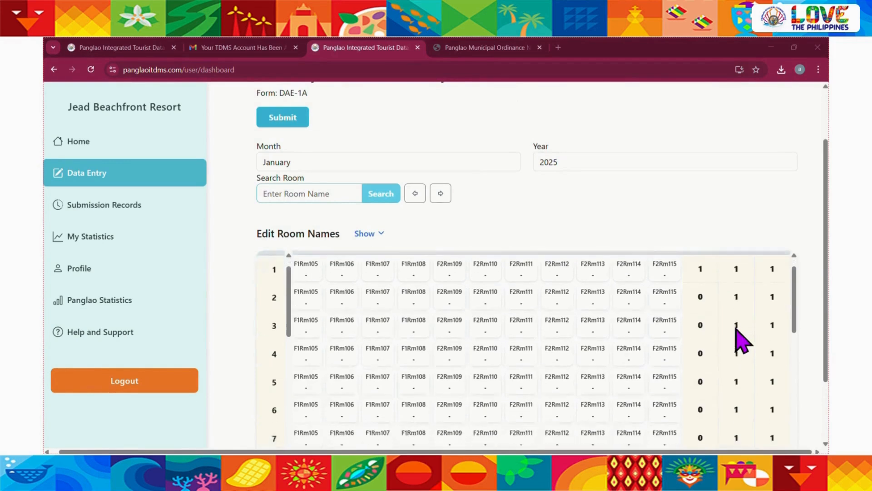
scroll(736, 329, down, 10)
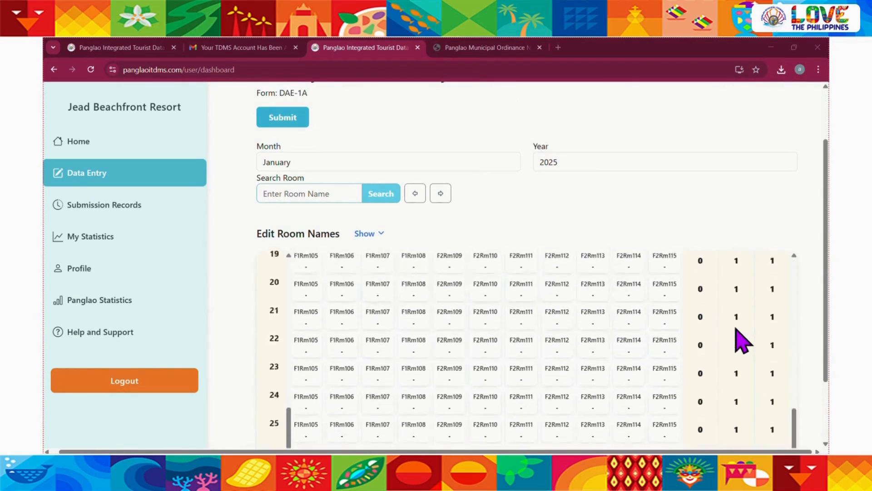
scroll(737, 329, up, 12)
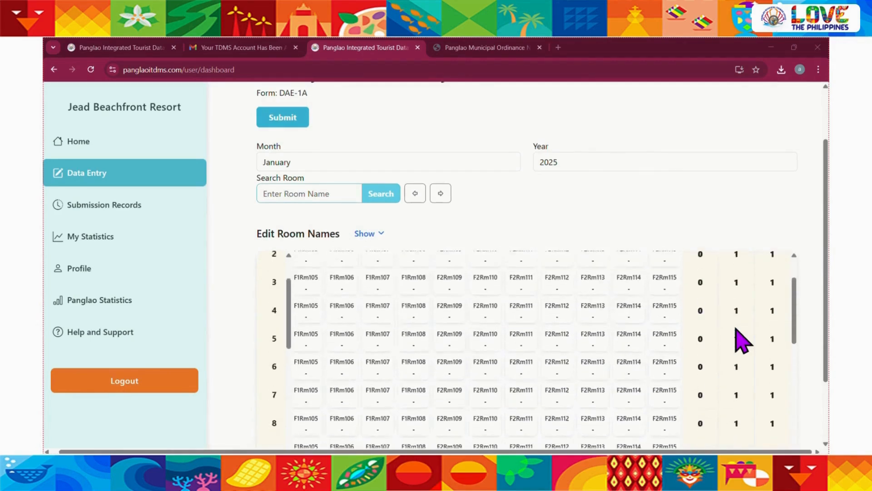
scroll(736, 329, up, 1)
Add a second guest to the day 3 entry of room F1Rm101 as female, age 35, with nationality Philippines
scroll(446, 344, left, 4)
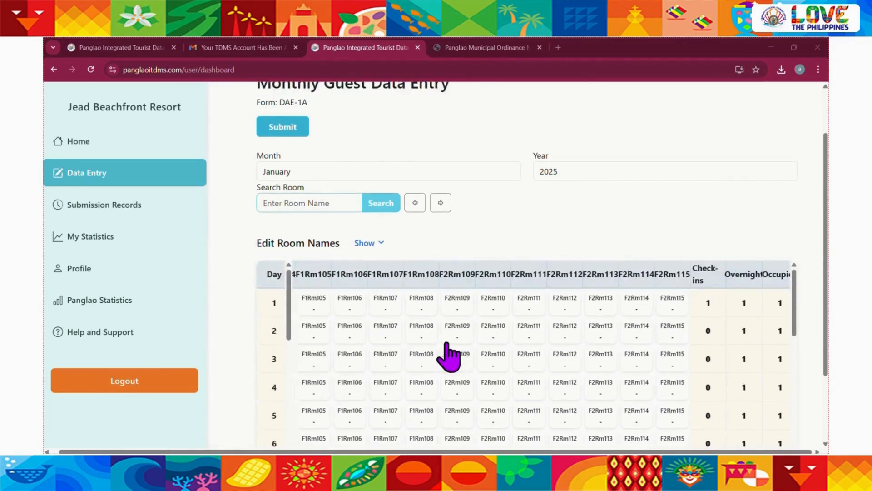
scroll(447, 357, left, 1)
scroll(503, 230, down, 2)
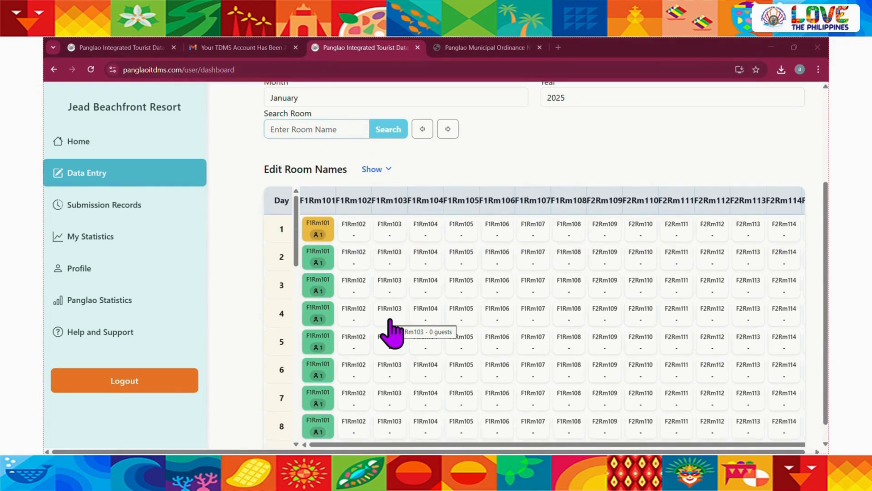
click(314, 291)
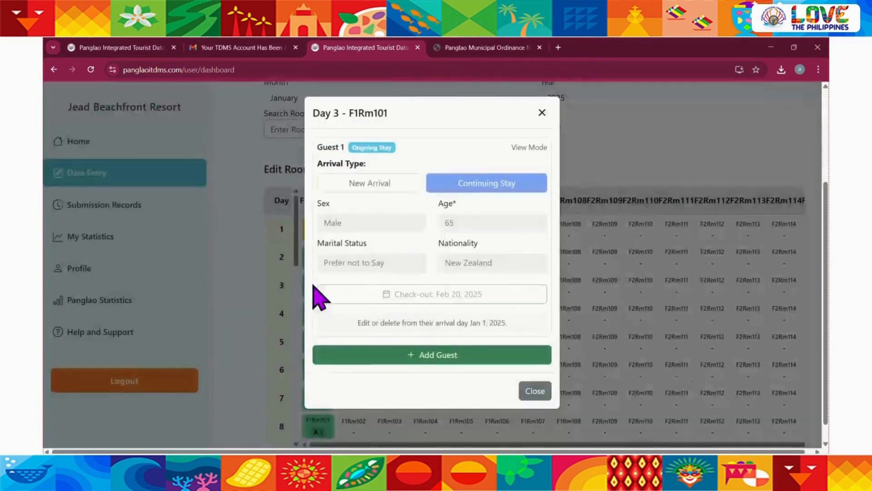
click(449, 359)
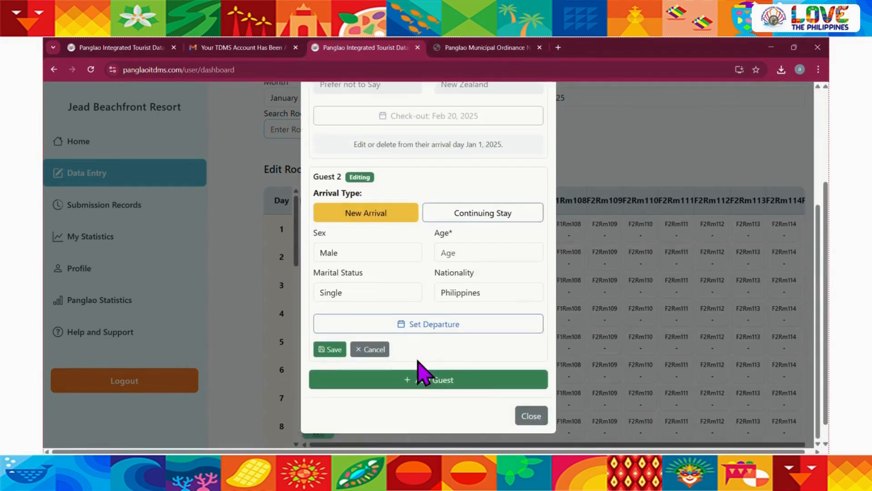
click(385, 254)
click(369, 286)
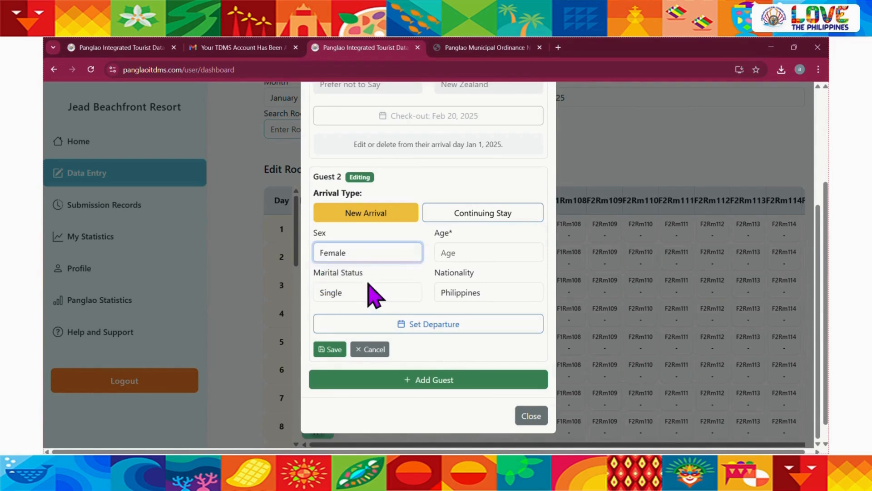
click(471, 253)
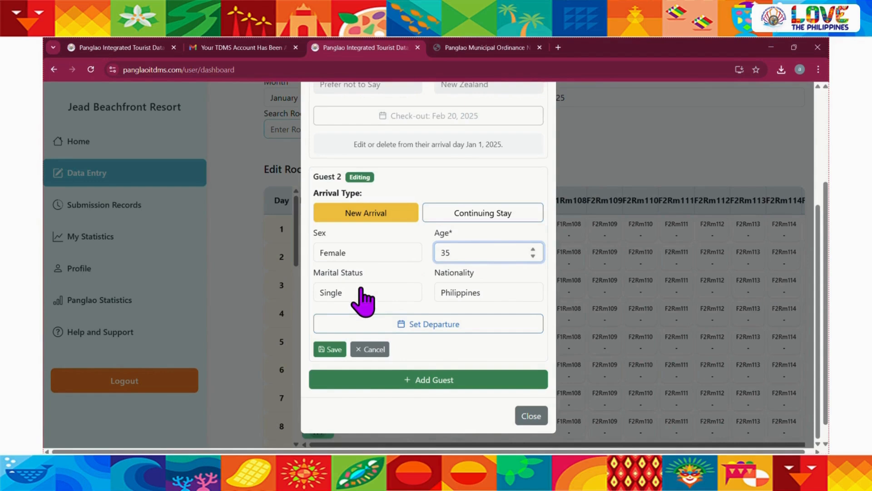
click(467, 300)
click(467, 302)
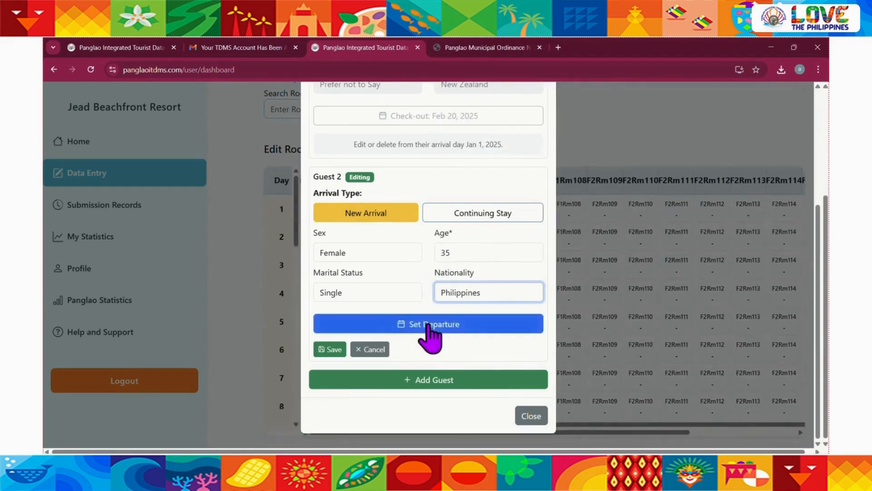
Set the second guest's departure to Feb 20, 2025, save the guest, and close the day 3 entry
click(428, 324)
scroll(371, 363, down, 3)
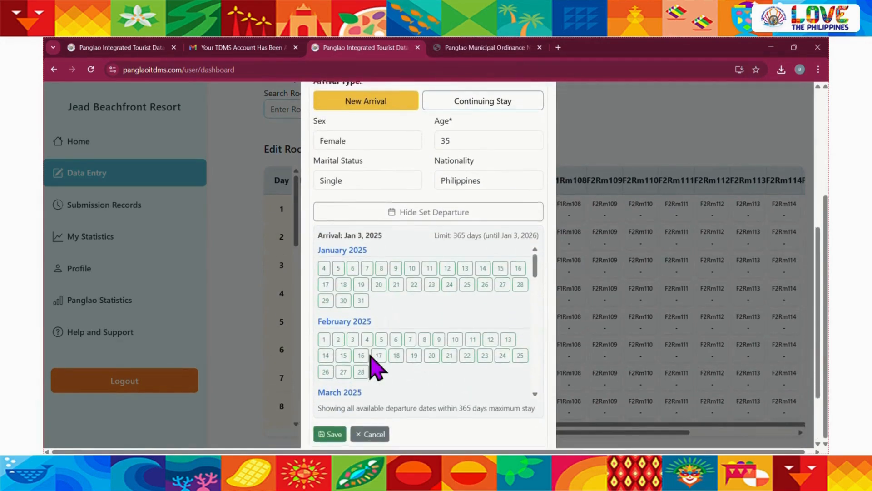
click(431, 355)
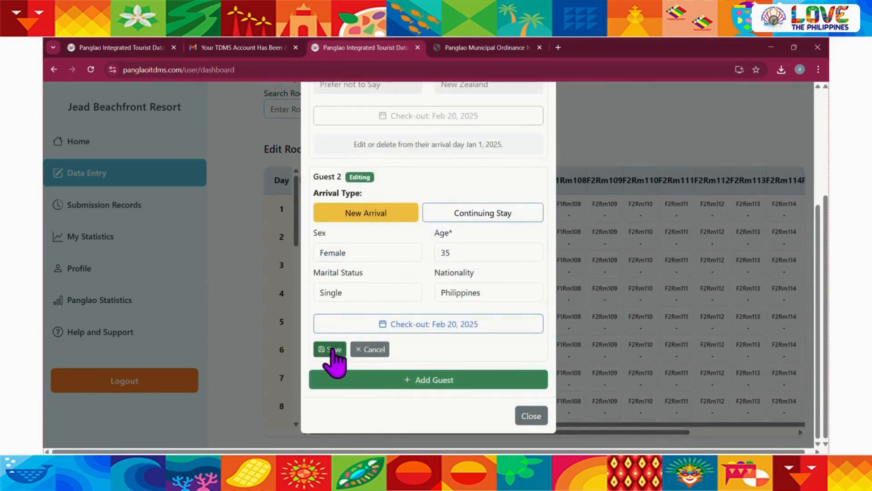
click(313, 351)
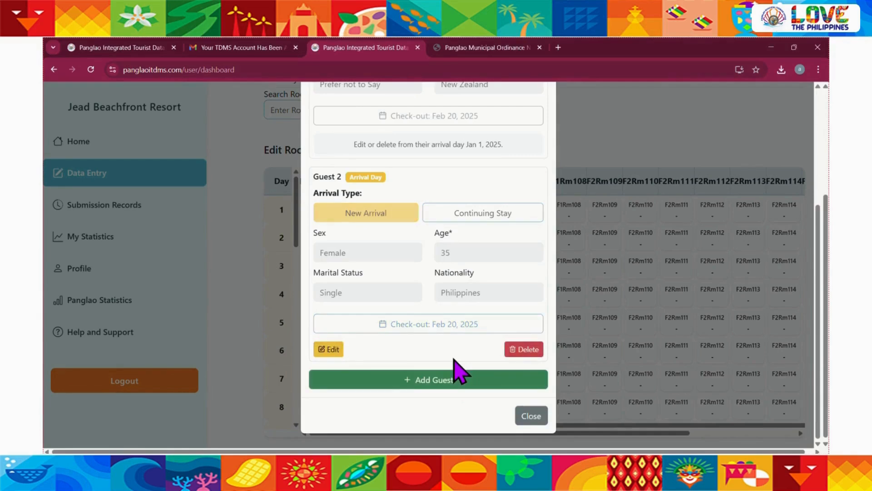
click(531, 416)
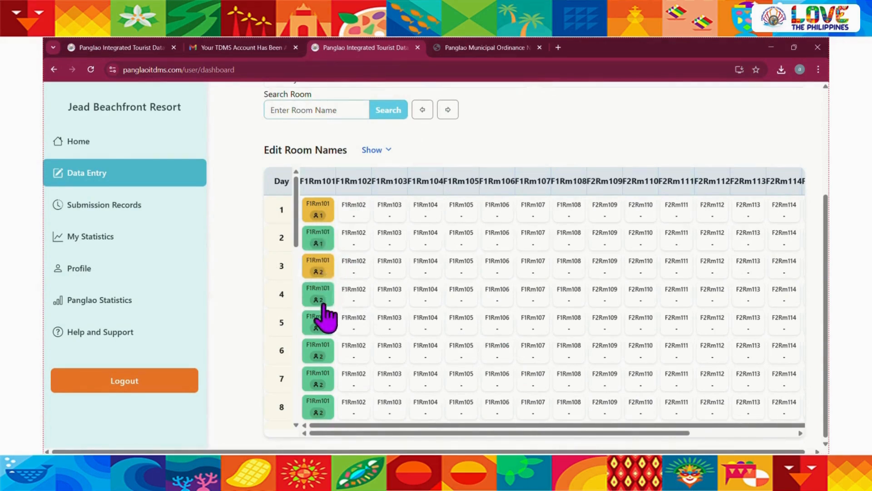
Check the F1Rm101 guest counts after January 3 and switch the data entry month to February
scroll(325, 376, down, 1)
scroll(325, 377, down, 3)
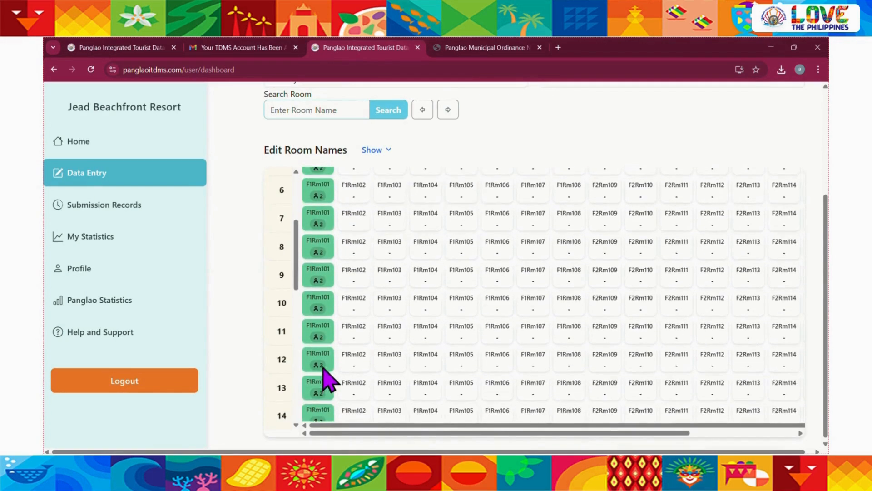
scroll(253, 293, up, 4)
click(307, 236)
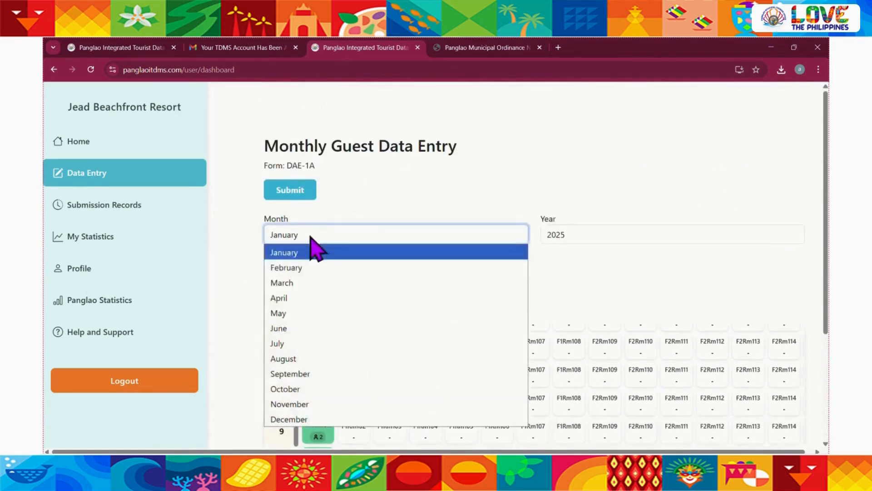
click(302, 269)
Examine the F1Rm101 guest counts in the February table from day 1 through the days around the check-out date
scroll(253, 311, down, 3)
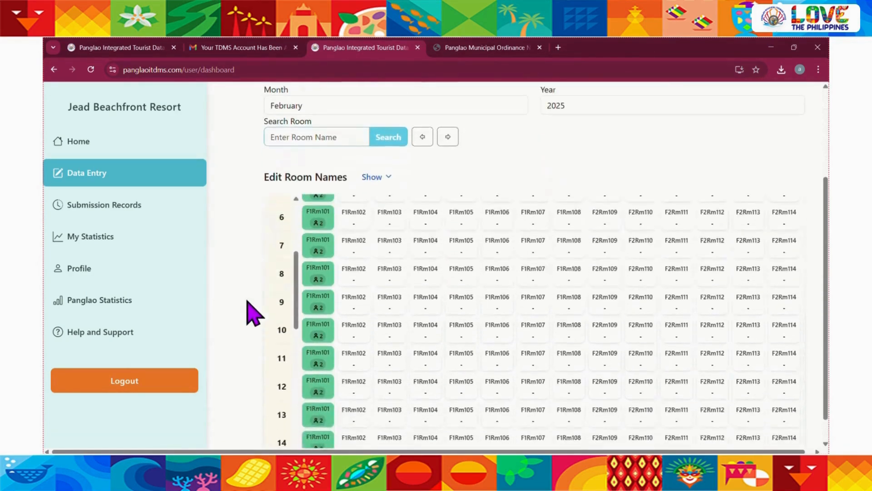
scroll(335, 325, up, 3)
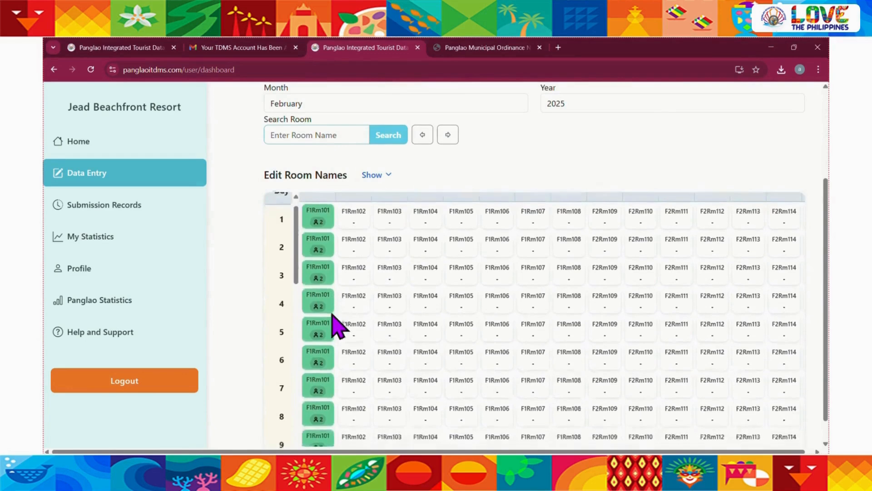
scroll(335, 325, down, 5)
scroll(335, 409, down, 3)
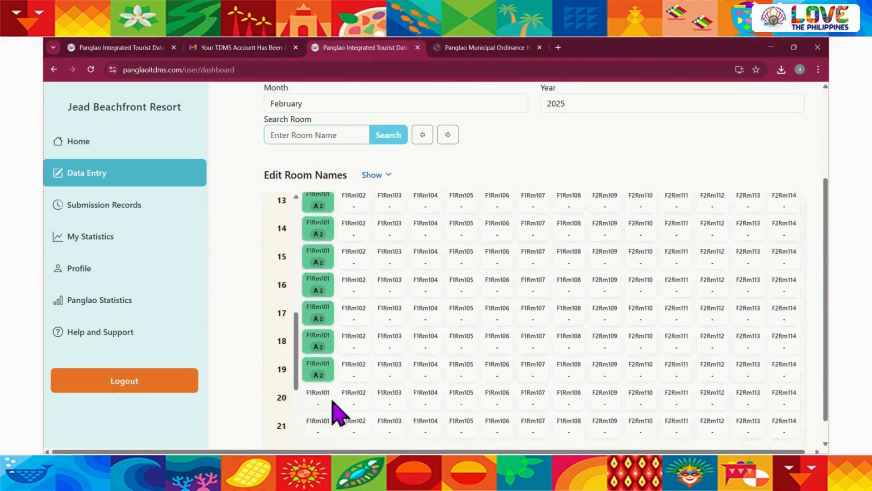
scroll(343, 377, up, 10)
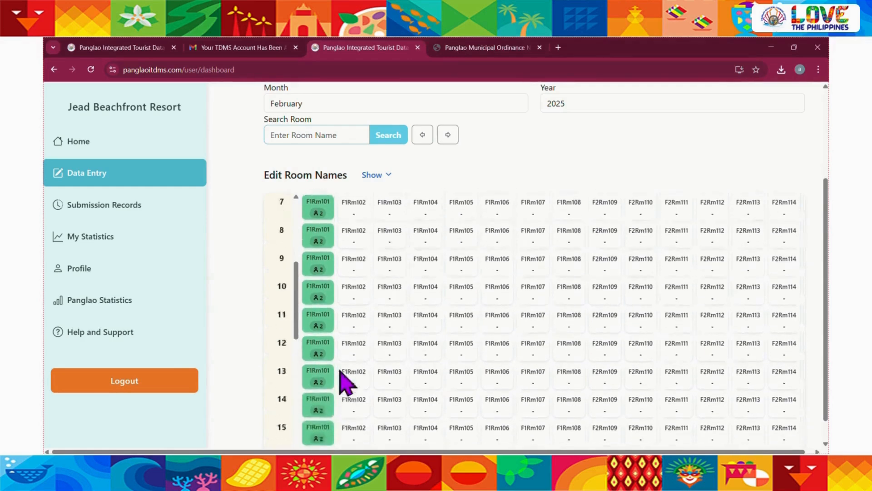
Switch the data entry month back to January and examine the daily check-ins, overnight, and occupied totals
click(329, 169)
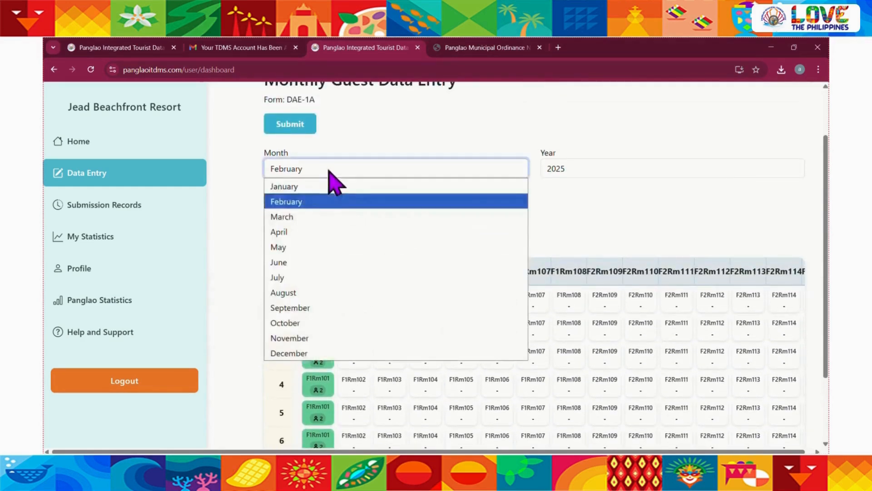
click(316, 190)
scroll(511, 386, right, 6)
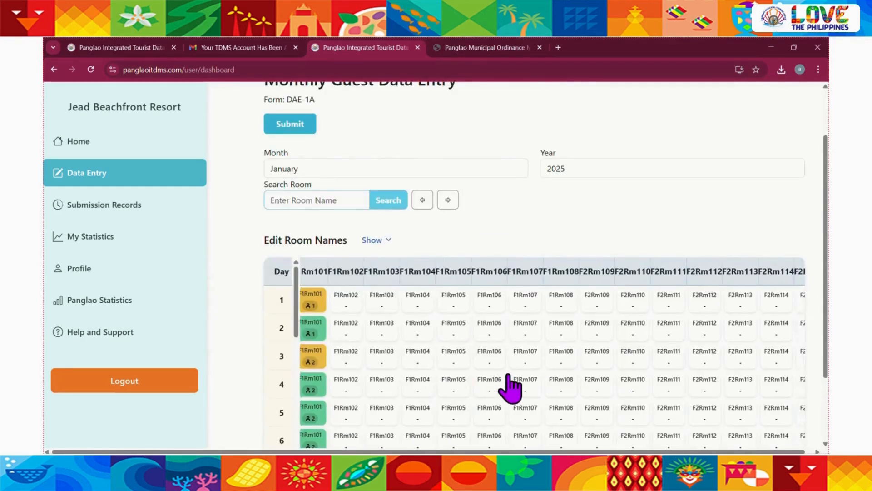
scroll(748, 305, down, 1)
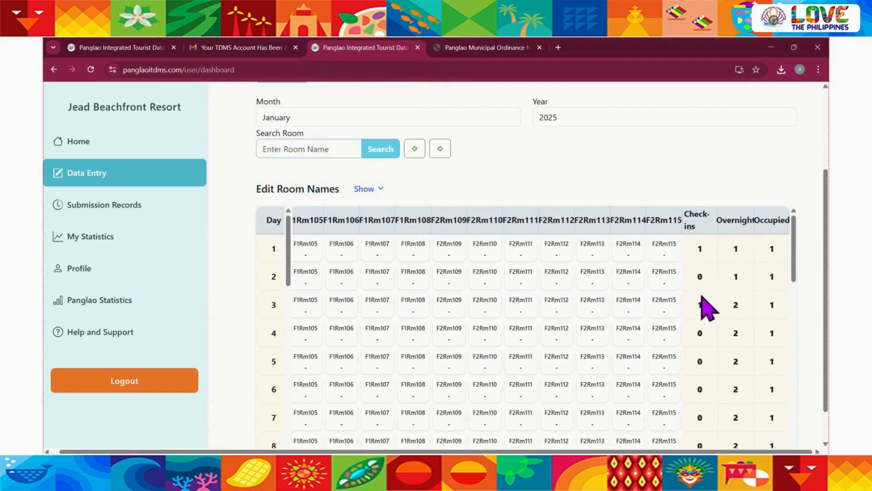
scroll(750, 373, down, 7)
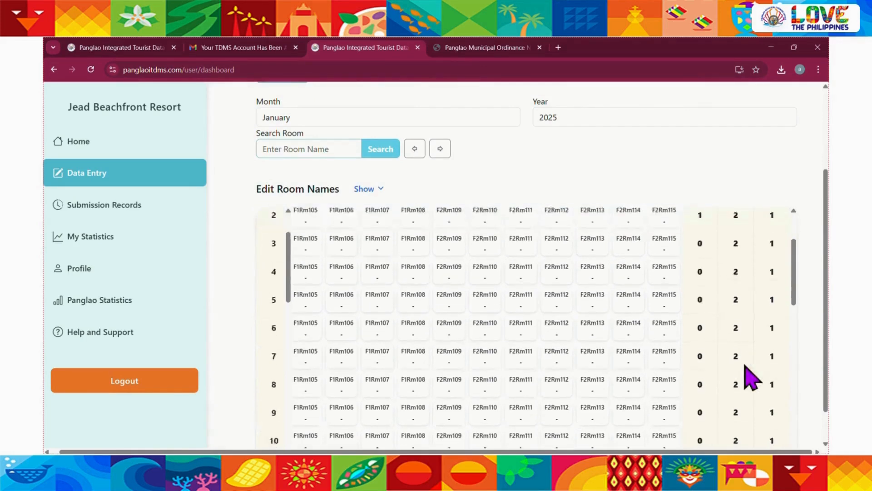
scroll(752, 378, up, 7)
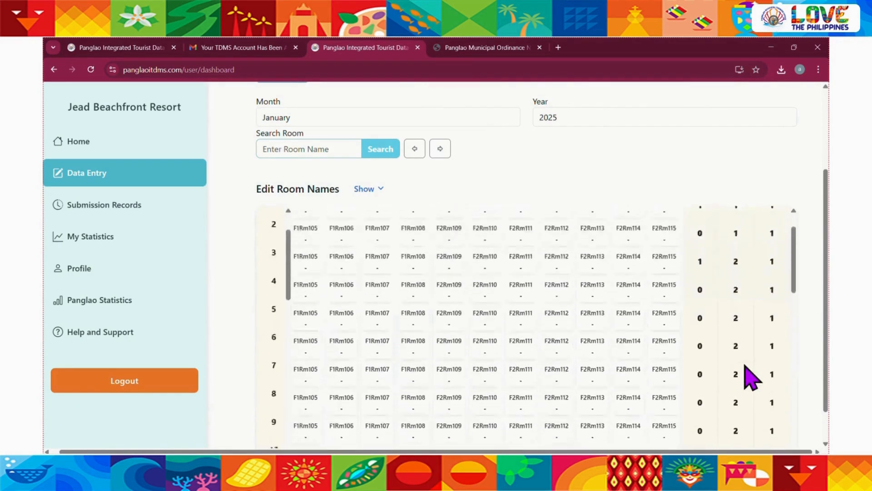
scroll(511, 355, left, 1)
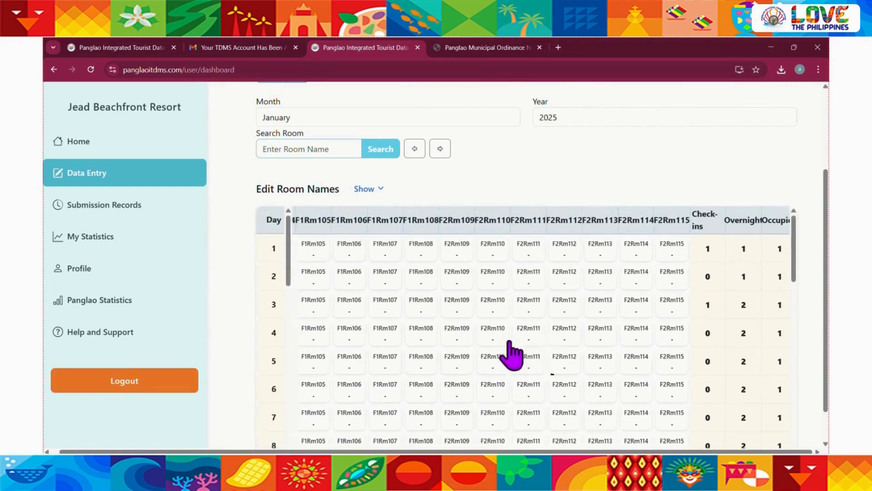
scroll(516, 354, left, 4)
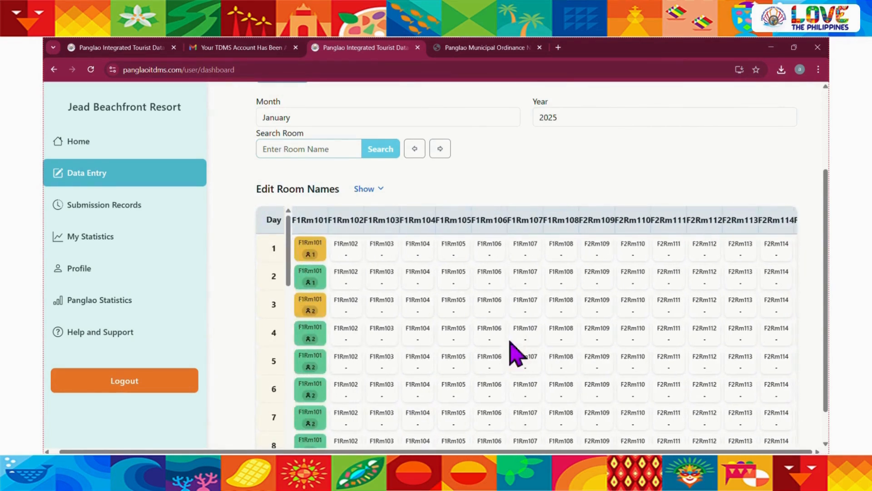
Change Guest 1's check-out in the day 3 entry of F1Rm101 to Jan 6, 2025, save the guest, and close the entry
click(320, 313)
scroll(434, 347, down, 4)
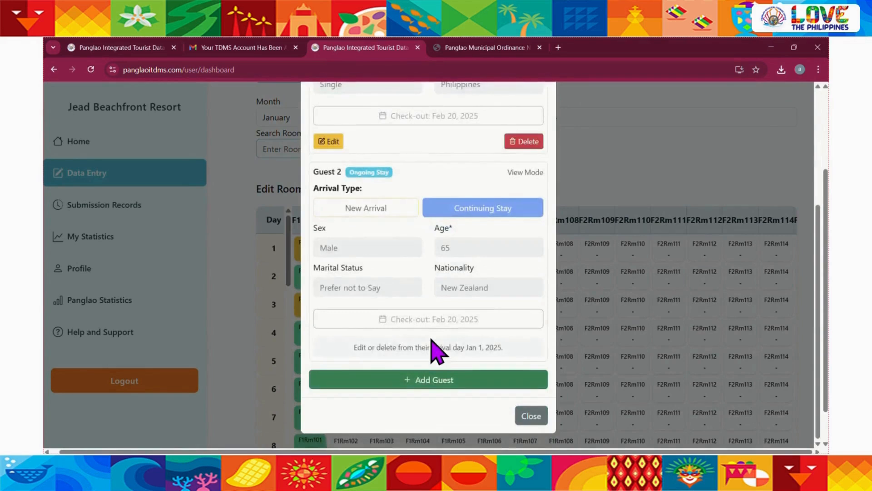
scroll(381, 290, up, 2)
scroll(382, 291, up, 2)
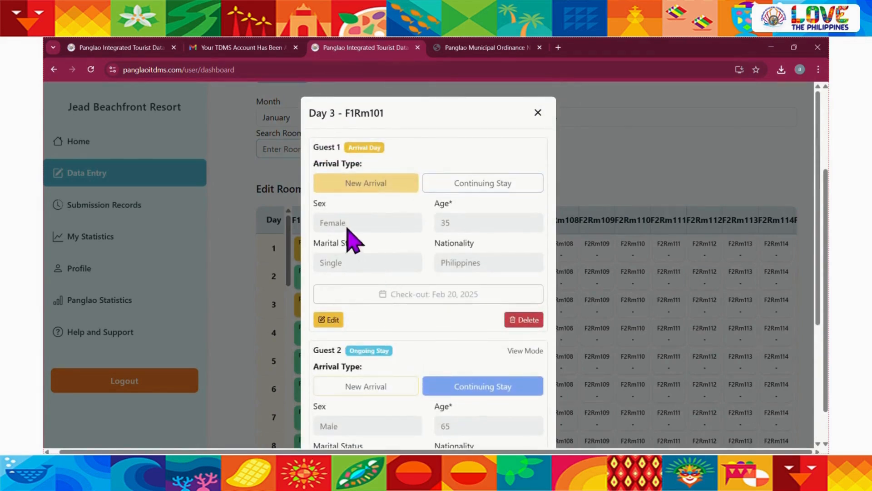
click(333, 321)
click(454, 295)
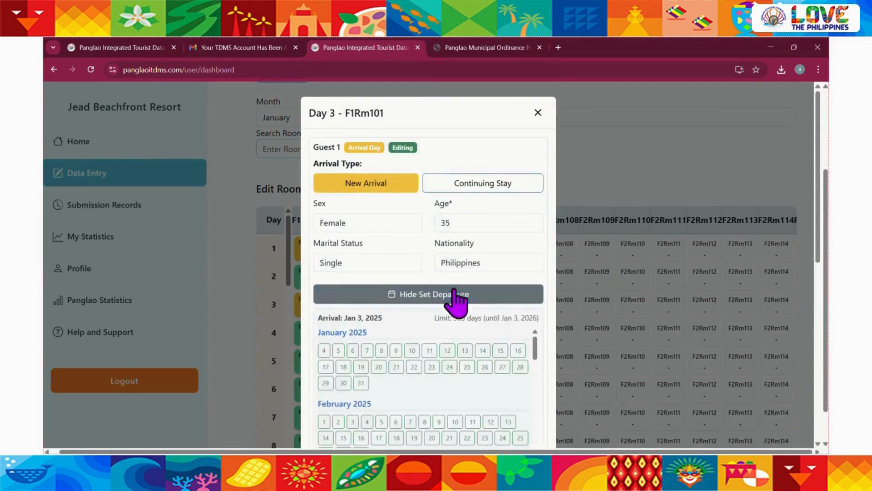
click(353, 352)
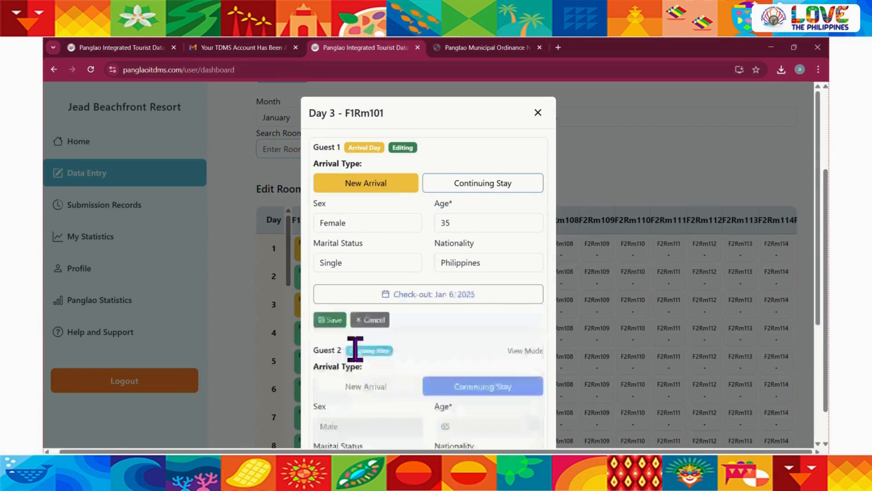
click(332, 321)
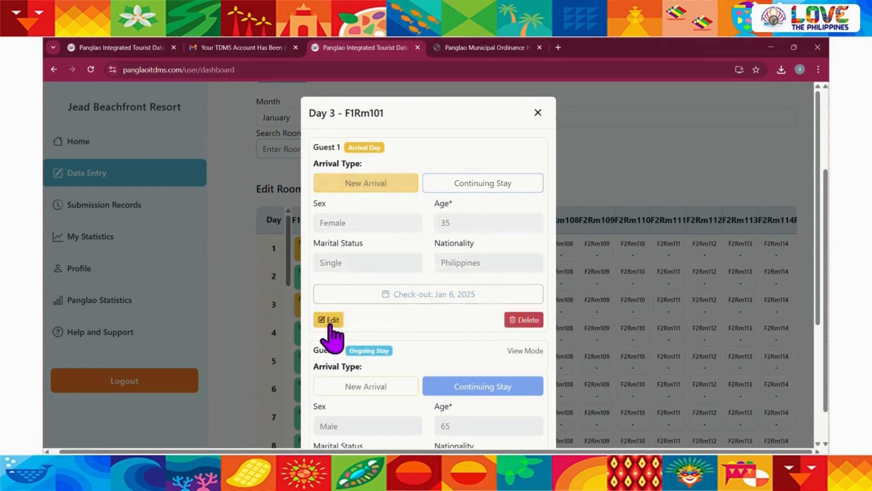
click(538, 113)
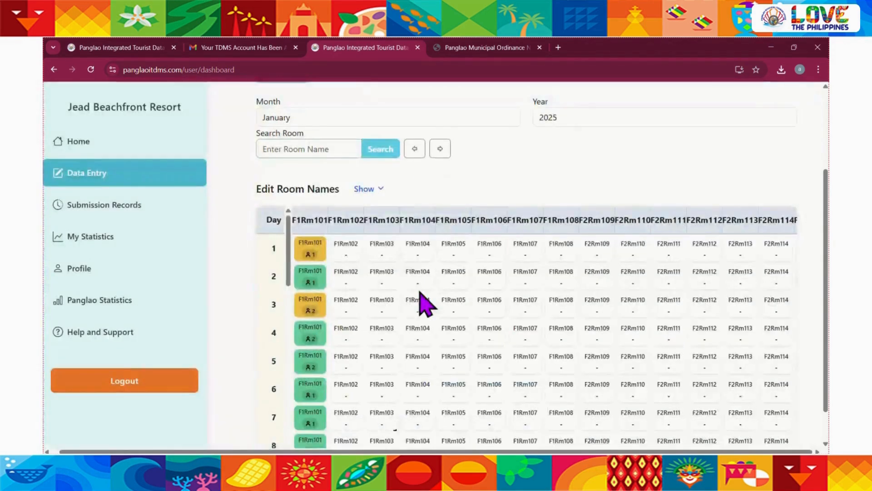
Check the January guest counts of F1Rm101 before and after the Jan 6 check-out date
scroll(449, 208, down, 1)
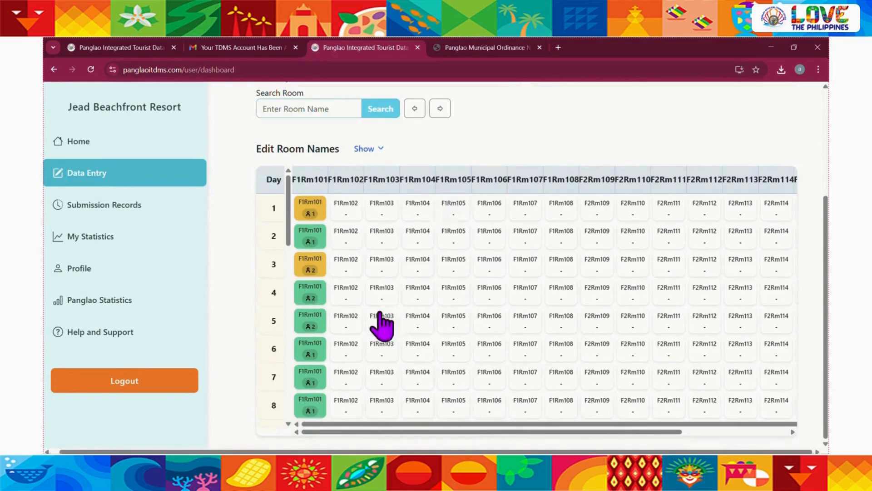
scroll(382, 327, down, 1)
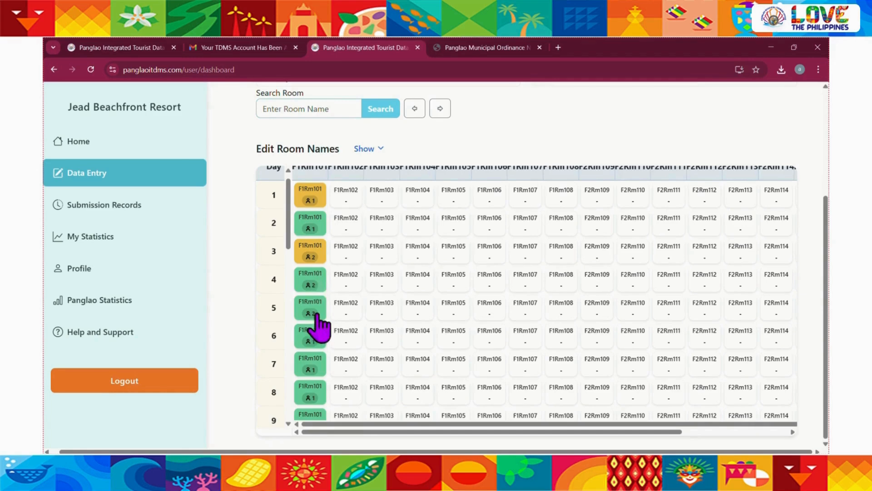
scroll(352, 361, down, 9)
scroll(353, 360, up, 8)
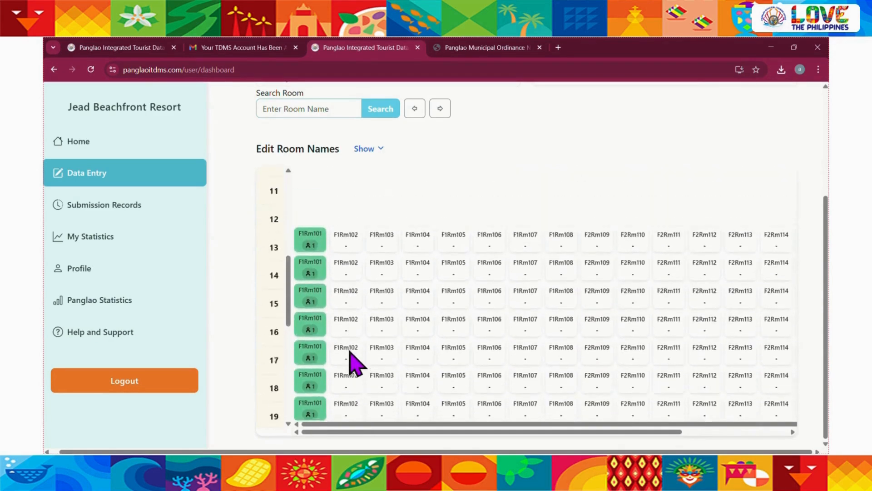
scroll(255, 309, up, 3)
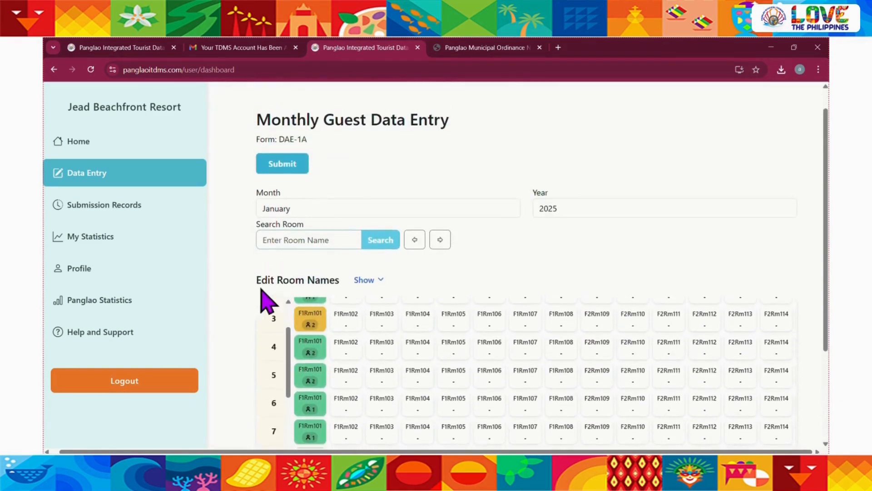
Switch the data entry month to February and check the F1Rm101 guest counts through the month
click(330, 208)
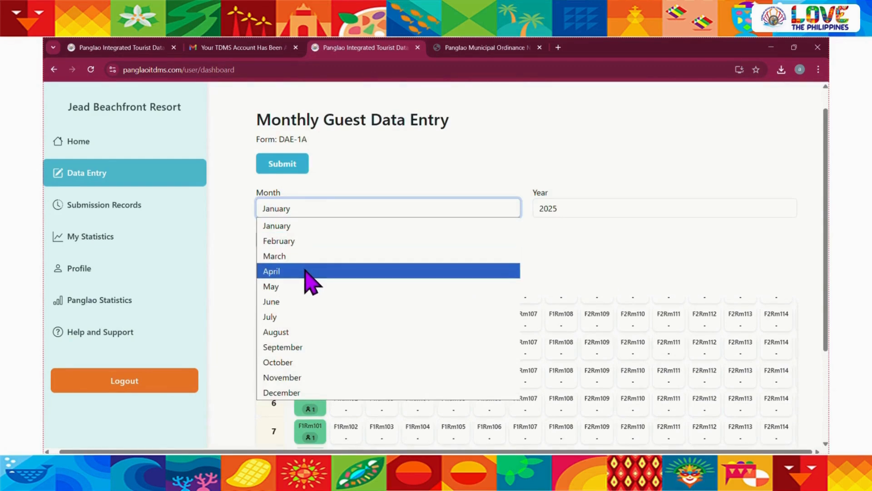
click(299, 242)
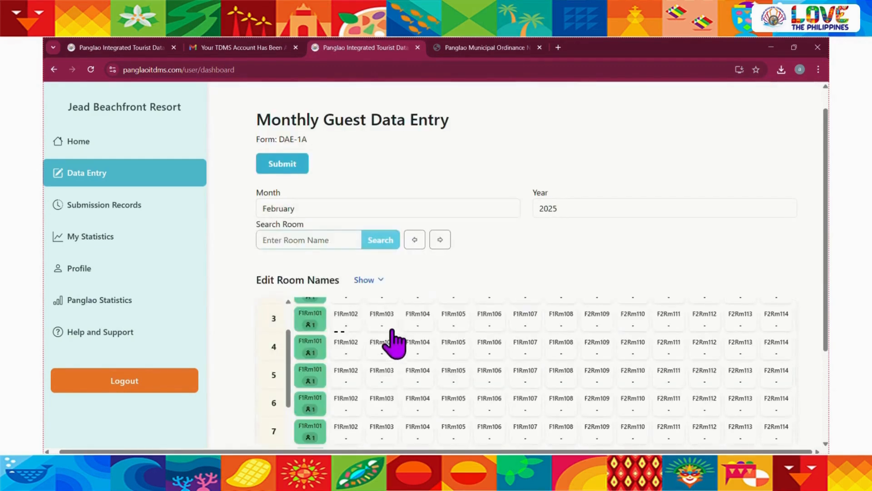
scroll(400, 363, up, 1)
scroll(455, 309, down, 2)
scroll(399, 400, down, 2)
scroll(399, 400, up, 2)
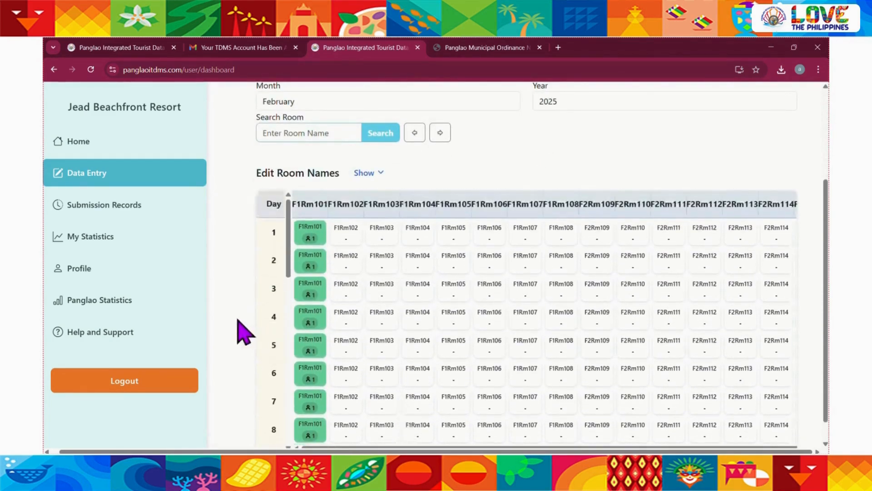
Return the data entry month to January and compare the F1Rm101 guest counts with the check-ins, overnight, and occupied totals
scroll(238, 318, up, 2)
click(360, 196)
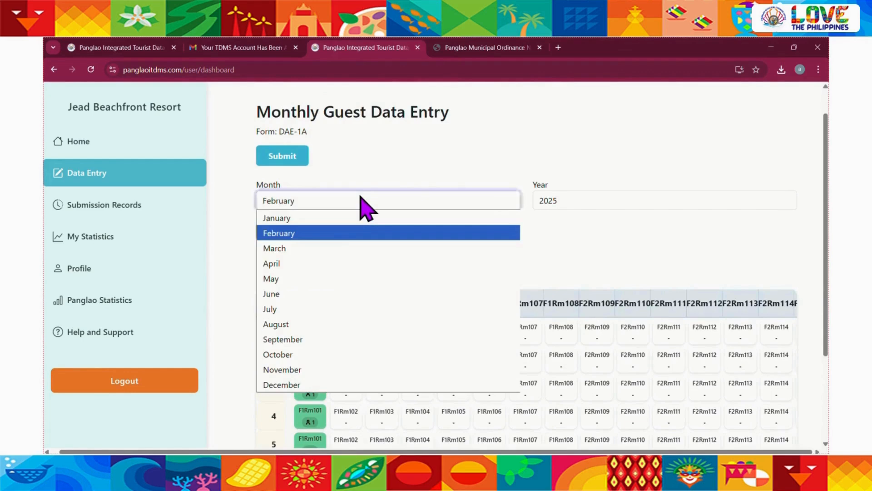
click(324, 221)
scroll(521, 239, down, 3)
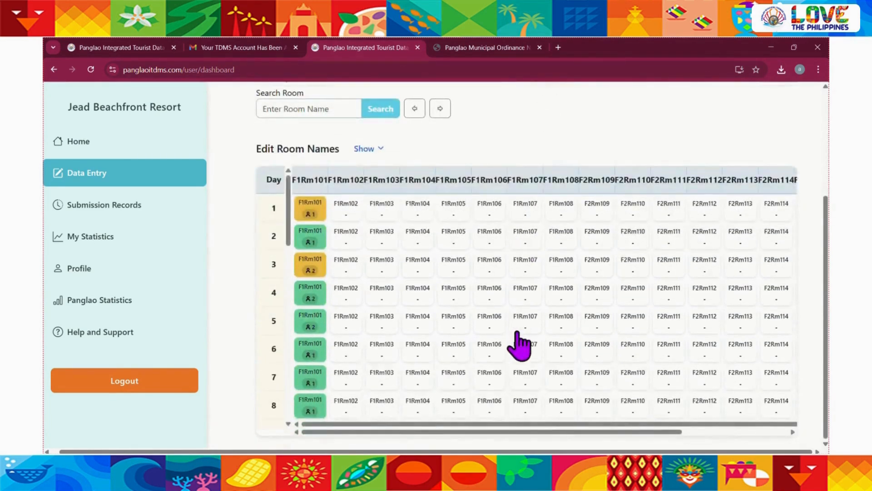
scroll(523, 344, right, 5)
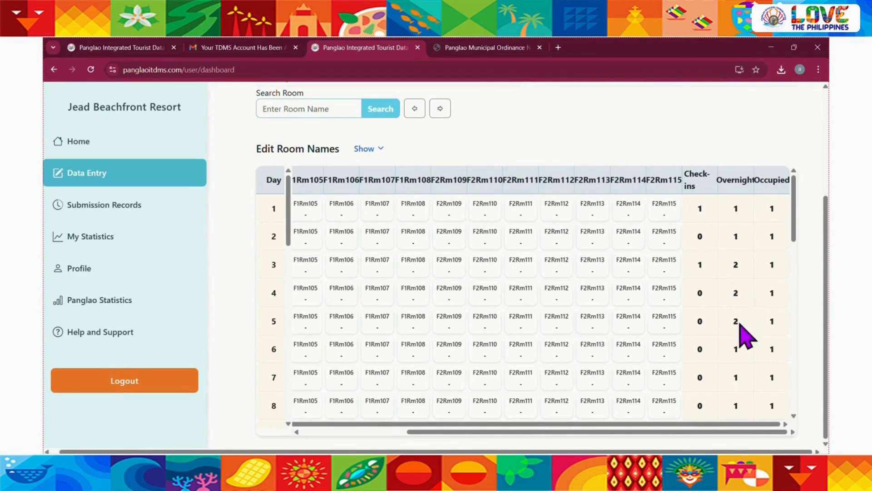
scroll(735, 332, down, 1)
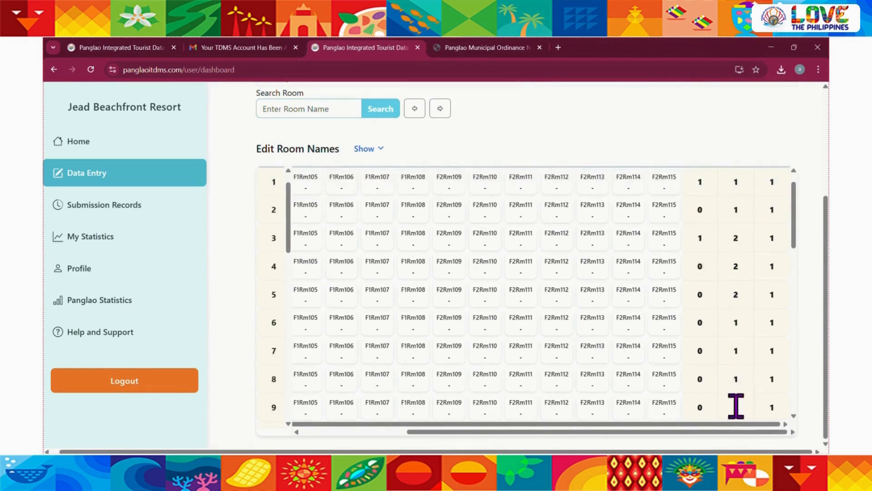
scroll(737, 409, down, 5)
scroll(736, 411, up, 5)
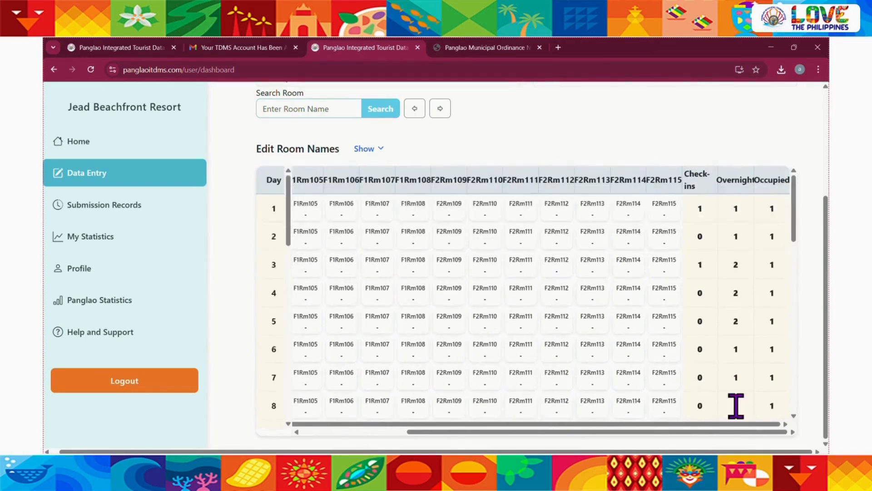
scroll(492, 370, left, 1)
scroll(492, 370, left, 3)
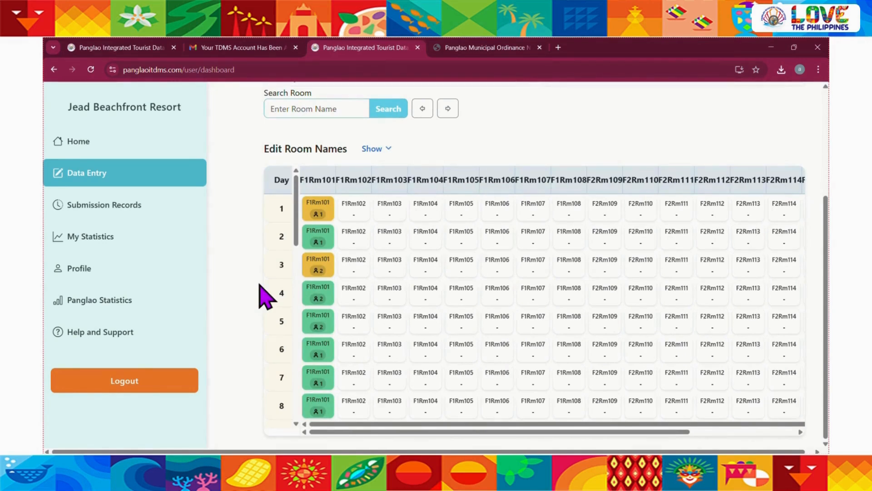
Change the guest's check-out in the day 1 entry of F1Rm101 to Jan 10, 2025, save the guest, and close the entry
click(325, 214)
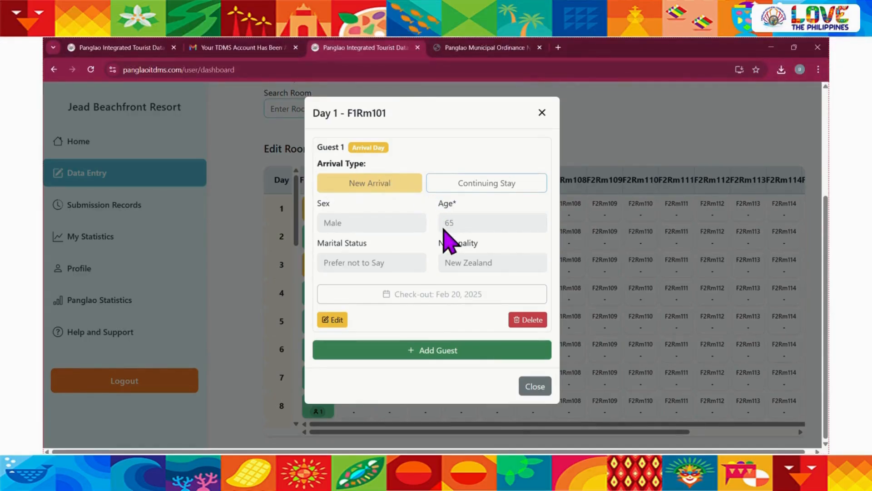
click(335, 319)
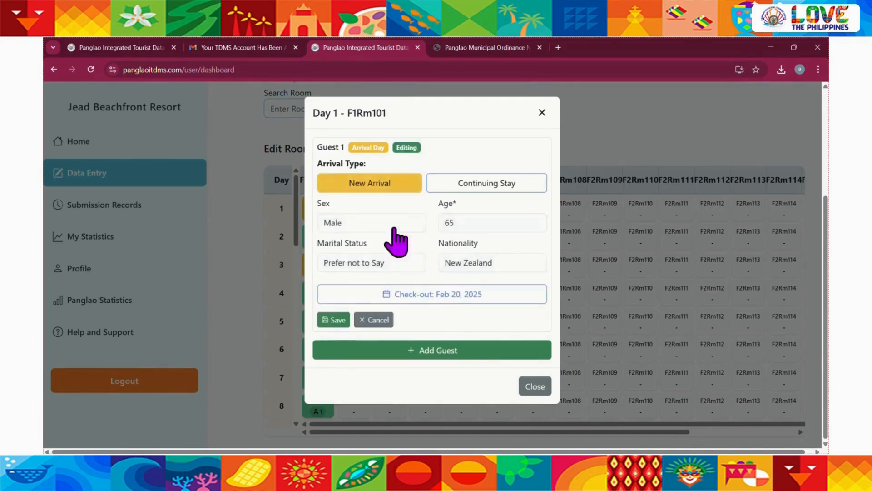
click(441, 295)
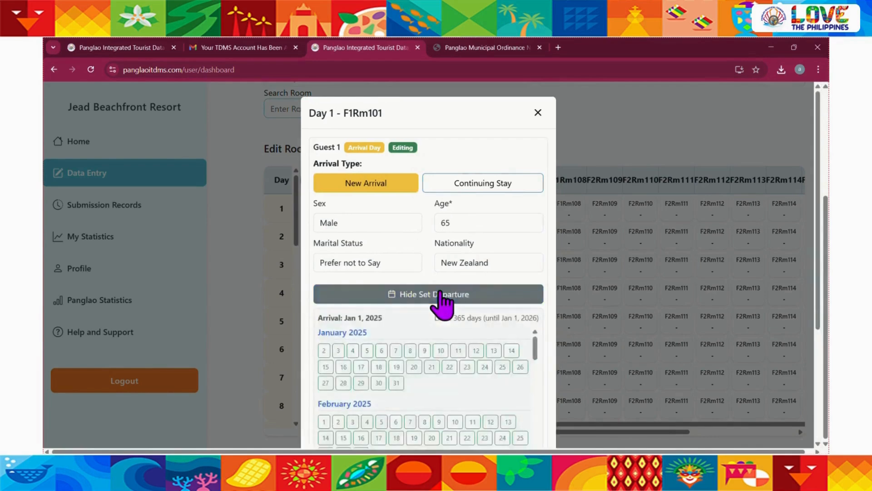
click(440, 350)
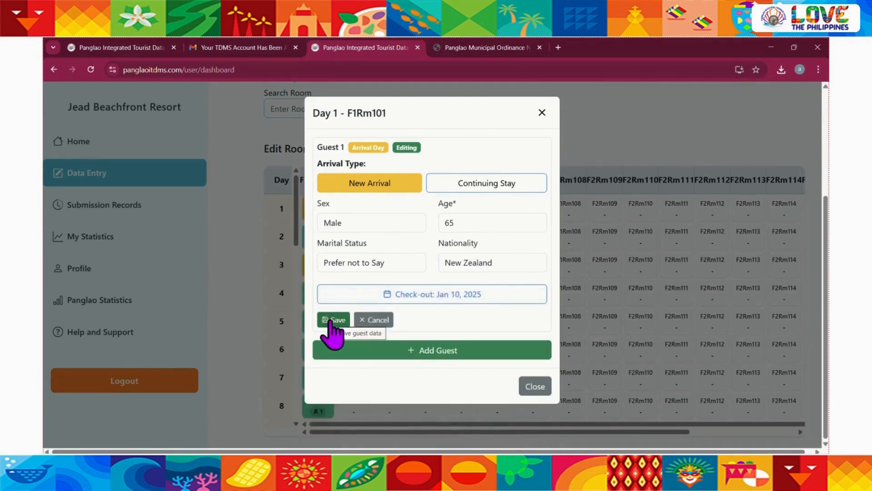
click(331, 319)
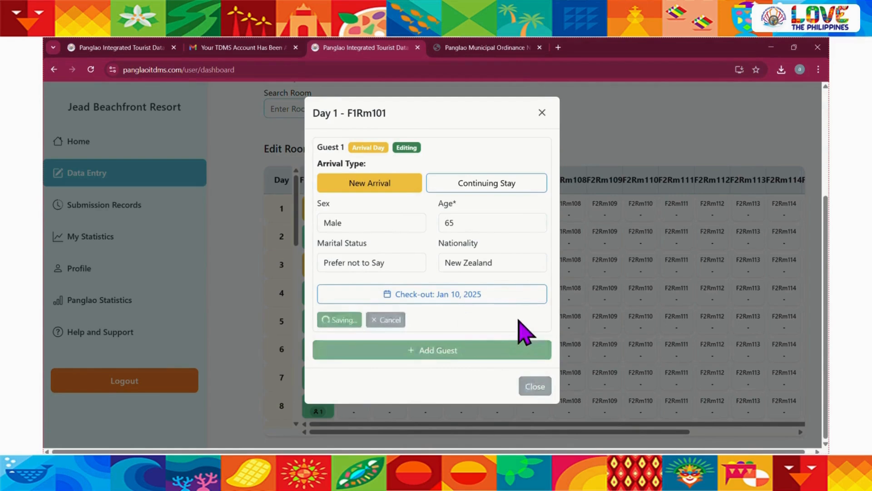
click(542, 121)
Add a male guest to day 10 of F1Rm102 with age 65, nationality New Zealand, and marital status Prefer not to Say
scroll(429, 348, down, 1)
scroll(429, 347, down, 3)
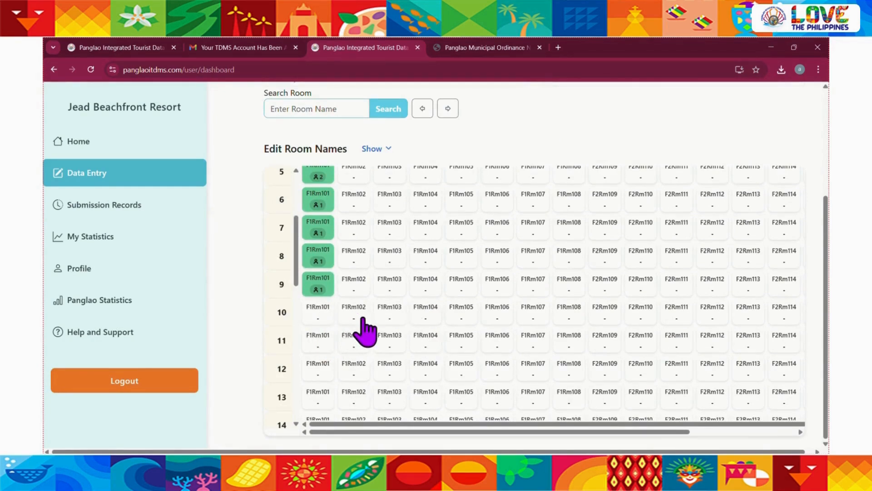
mouse_move(363, 318)
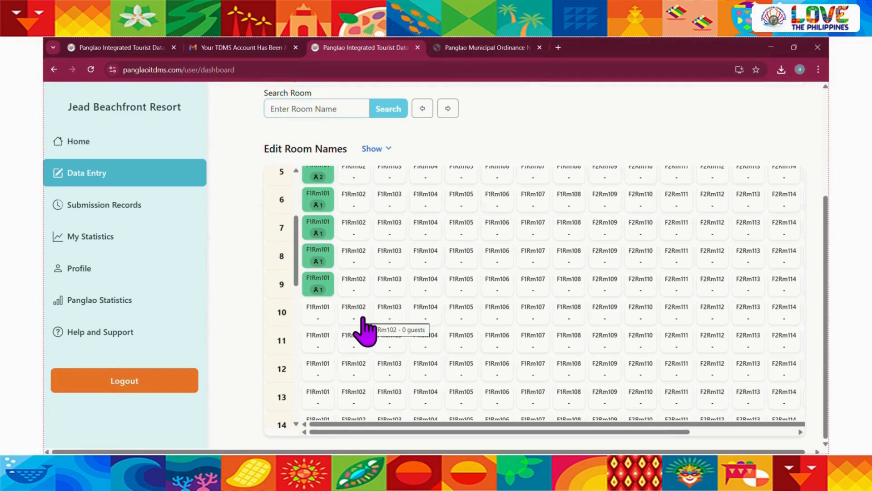
click(362, 318)
click(437, 170)
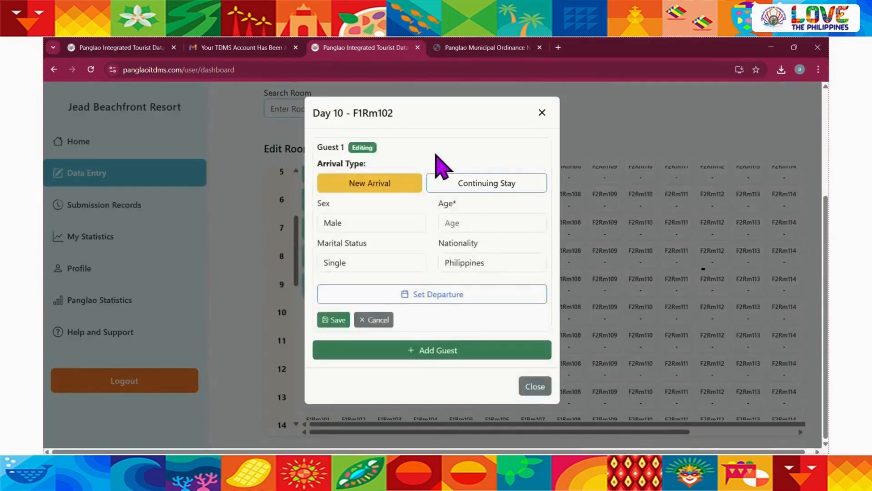
click(473, 229)
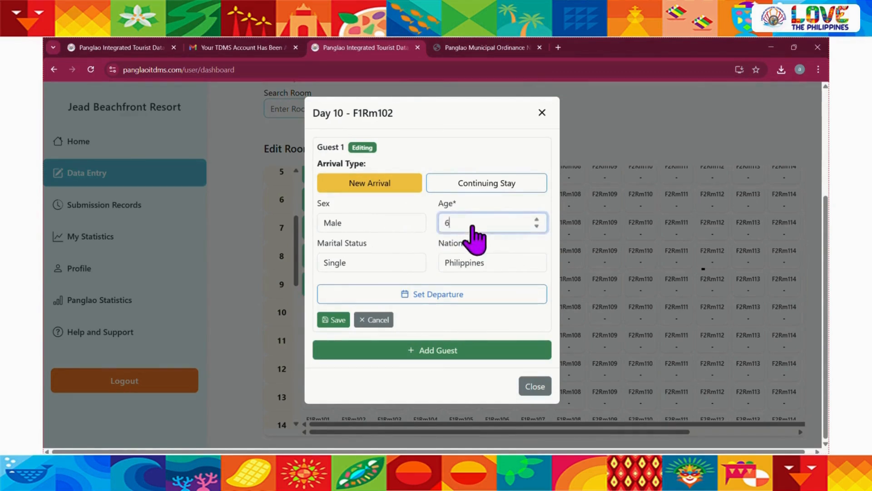
click(477, 264)
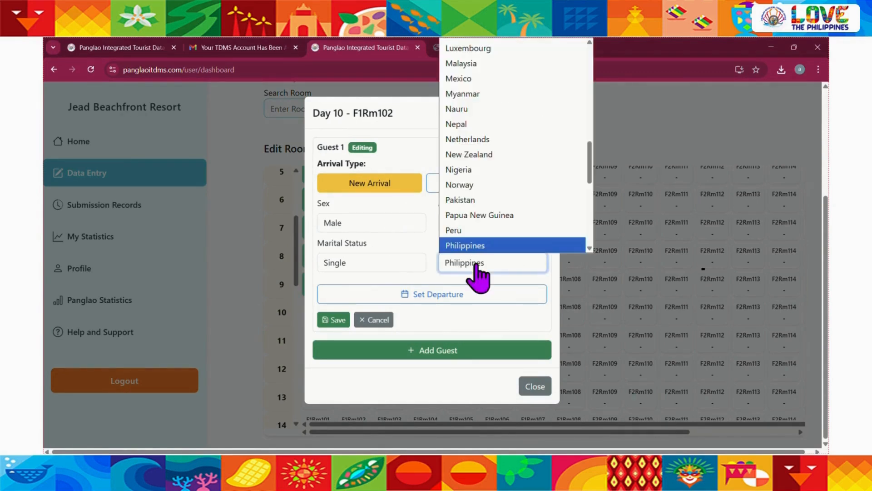
click(482, 155)
click(375, 267)
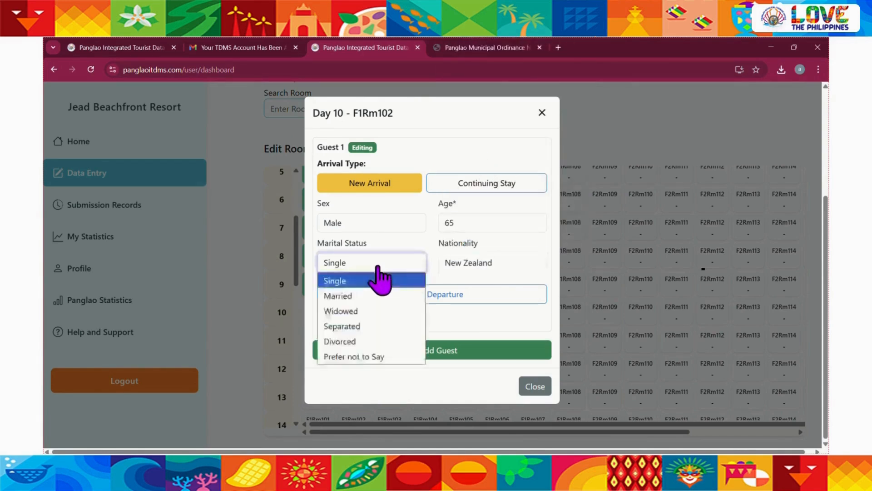
click(364, 357)
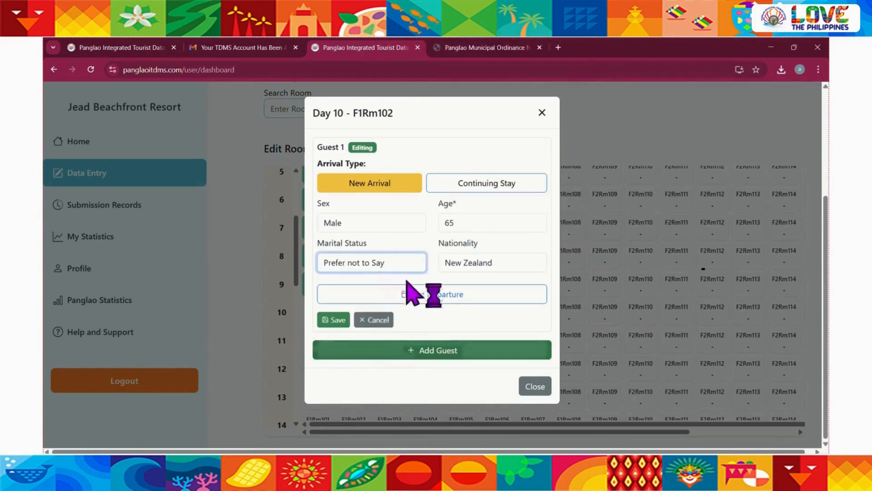
Set the F1Rm102 guest's check-out to Feb 20, 2025 and arrival type to Continuing Stay, and save and close the entry
click(428, 300)
scroll(405, 327, down, 1)
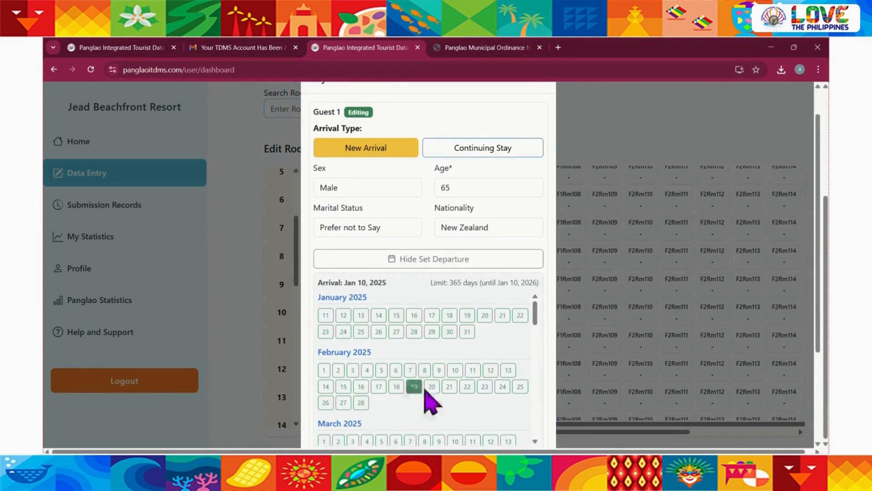
click(431, 386)
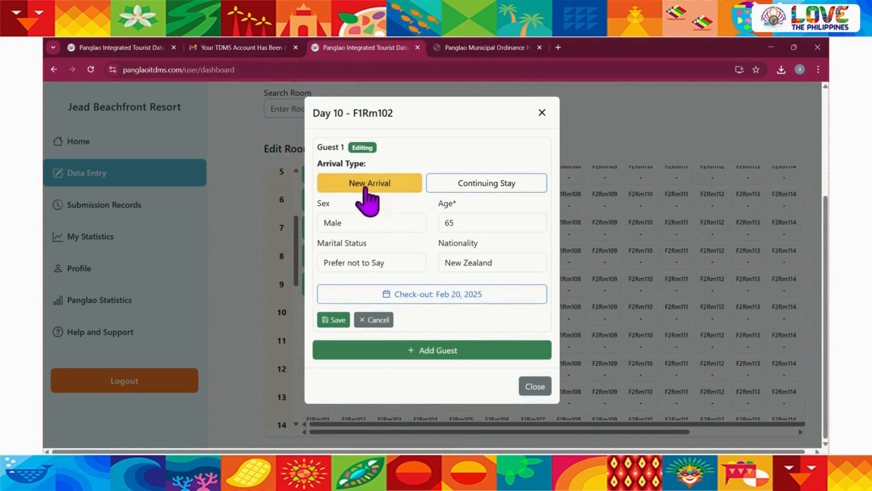
click(488, 188)
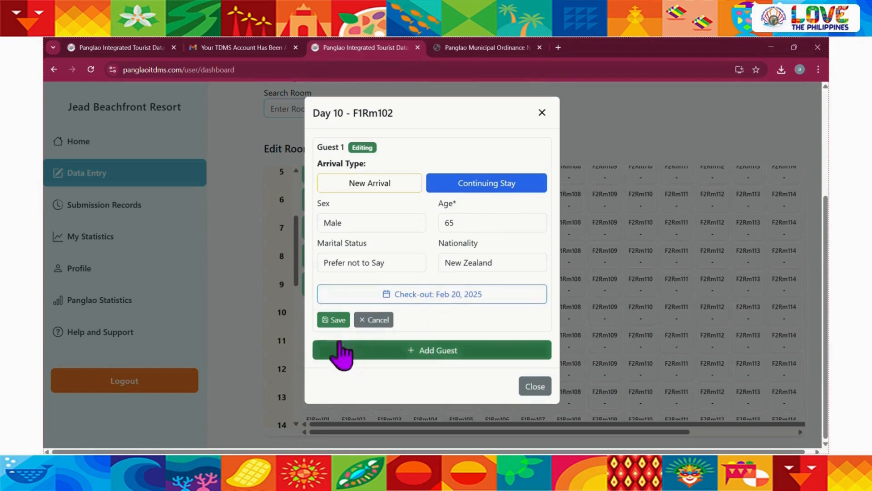
click(334, 320)
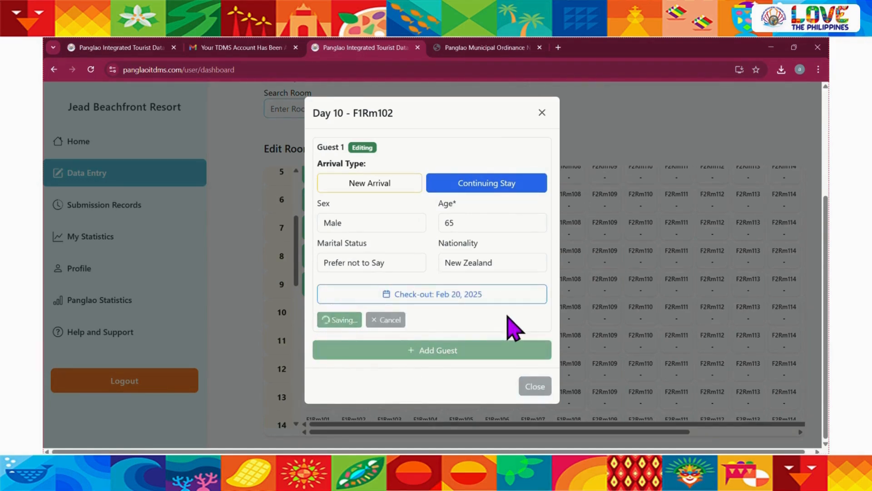
click(536, 393)
Compare the day 10 continuing stay in F1Rm102 with that day's check-ins, overnight, and occupied totals
scroll(484, 370, down, 1)
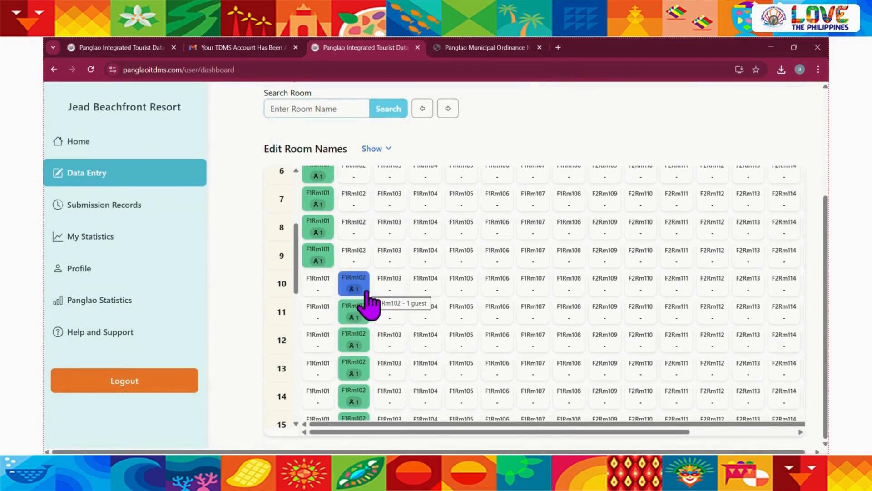
scroll(431, 302, right, 5)
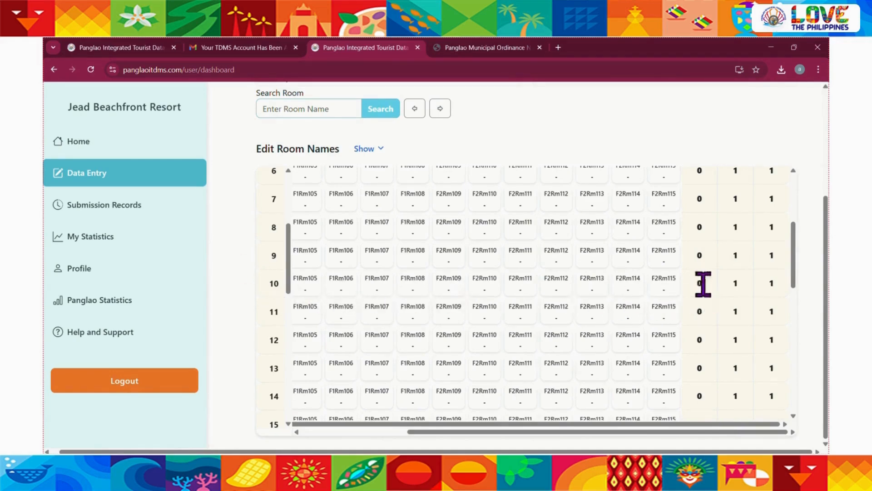
scroll(712, 288, up, 5)
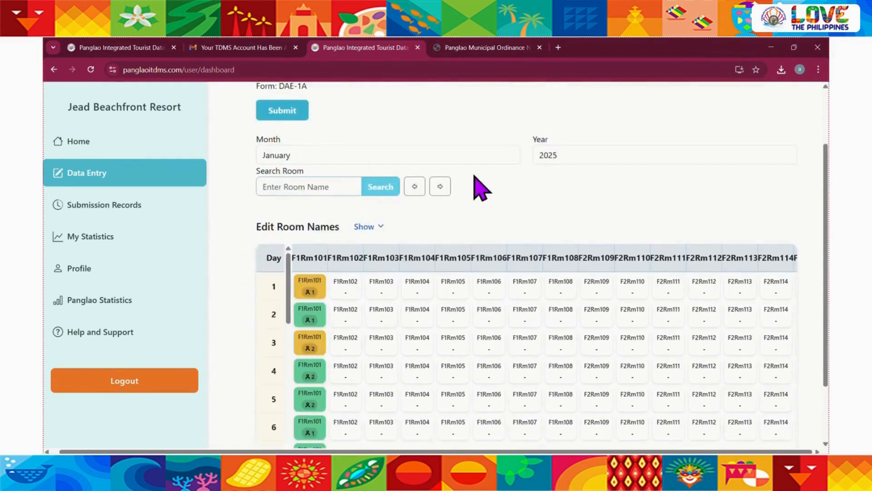
scroll(475, 178, up, 1)
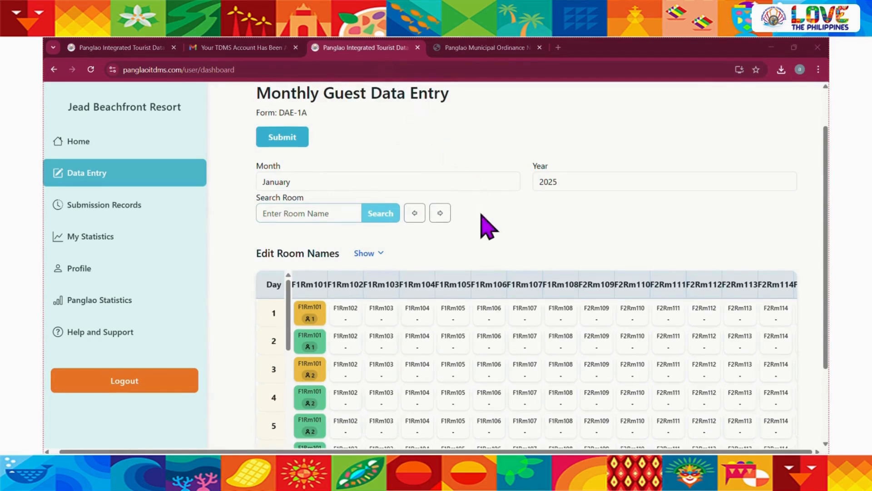
Add a new-arrival male guest to day 1 of F1Rm104 with age 35, marital status Married, and nationality Pakistan
scroll(481, 217, down, 1)
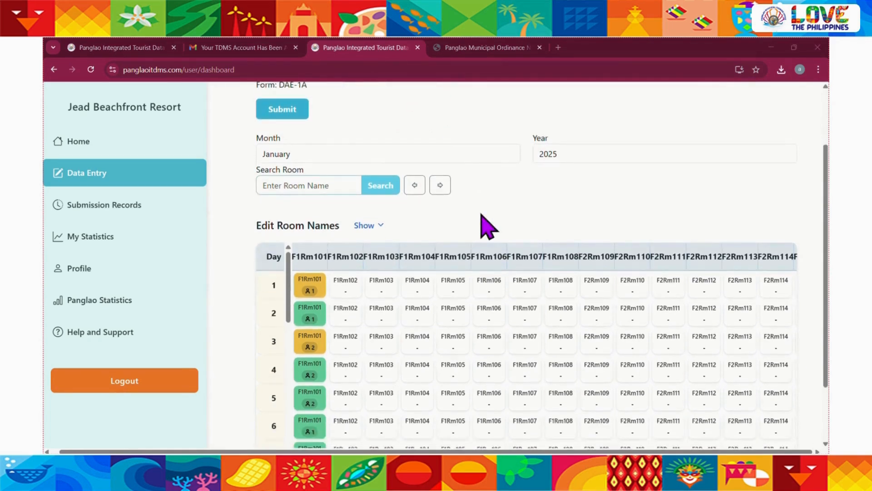
scroll(489, 225, down, 1)
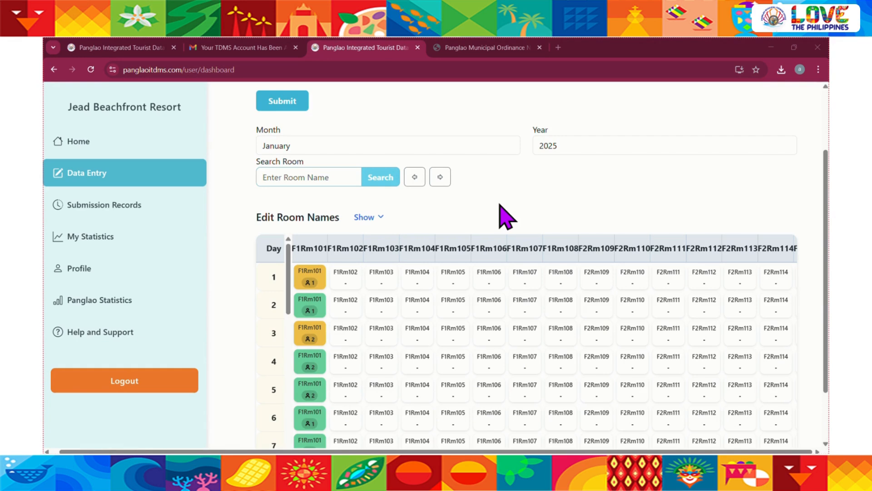
click(413, 277)
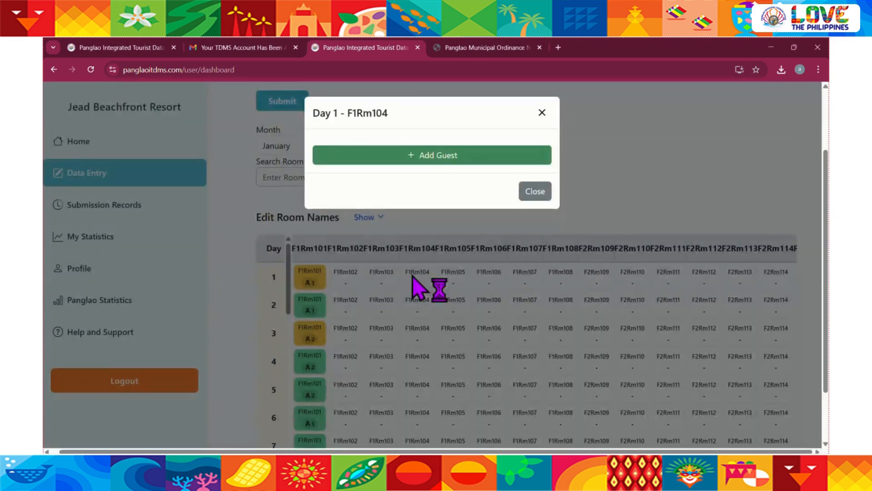
click(432, 156)
click(458, 223)
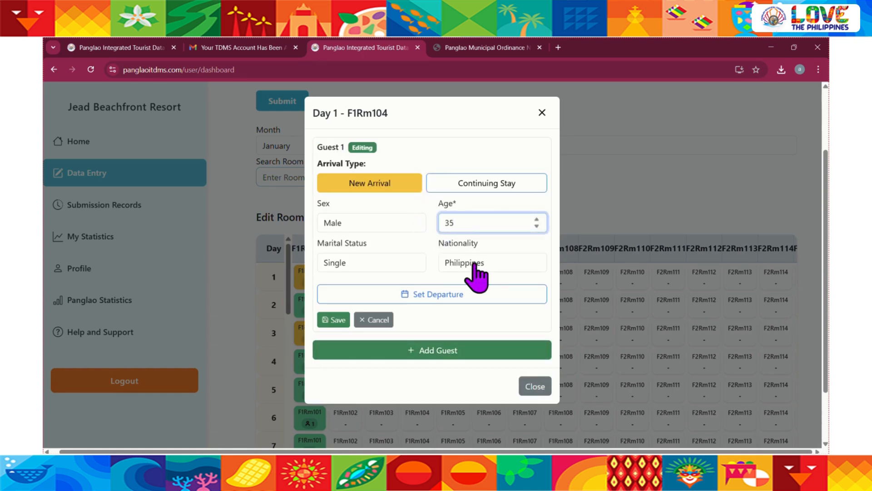
click(393, 265)
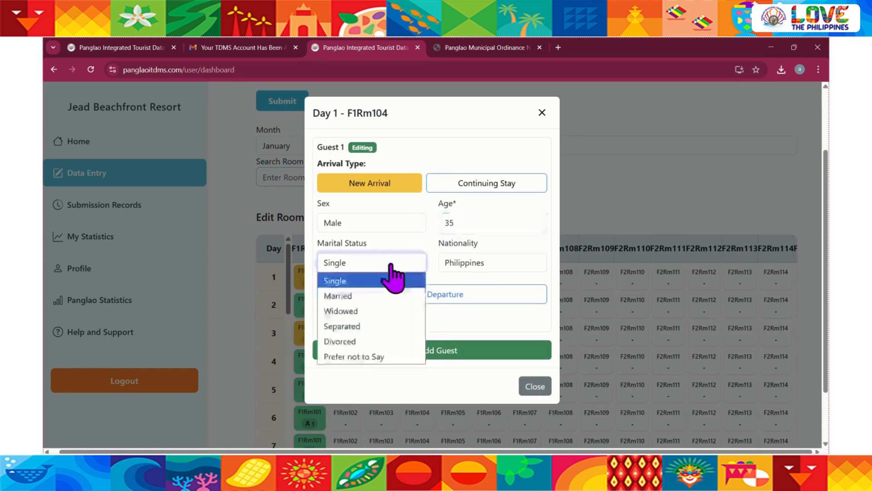
click(372, 296)
click(469, 268)
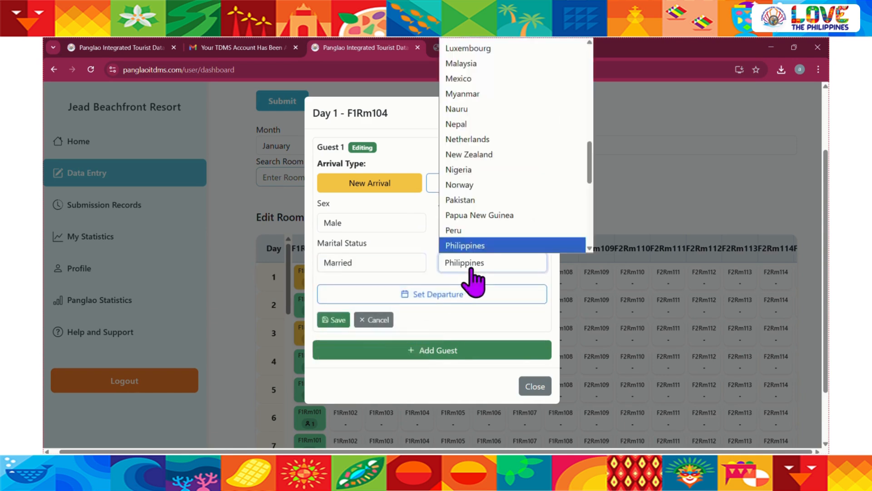
click(473, 200)
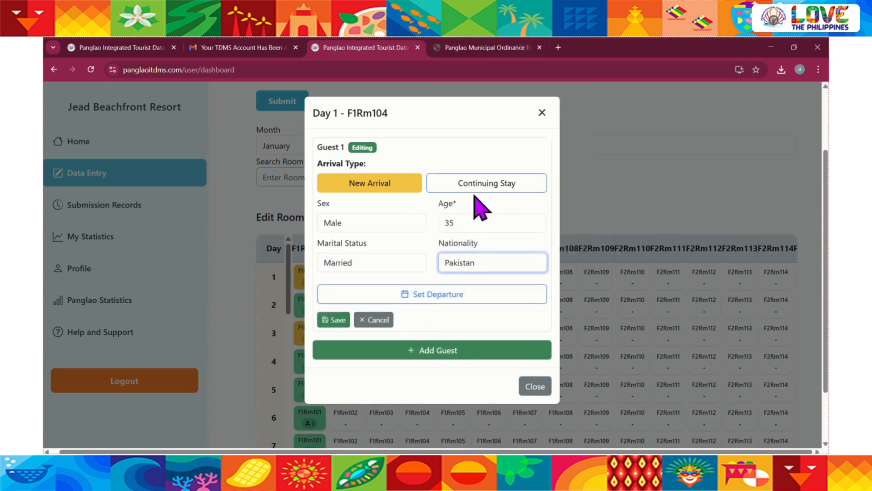
Set the day 1 F1Rm104 guest's check-out to Jan 5, 2025, save the guest, and close the entry
click(427, 294)
click(367, 351)
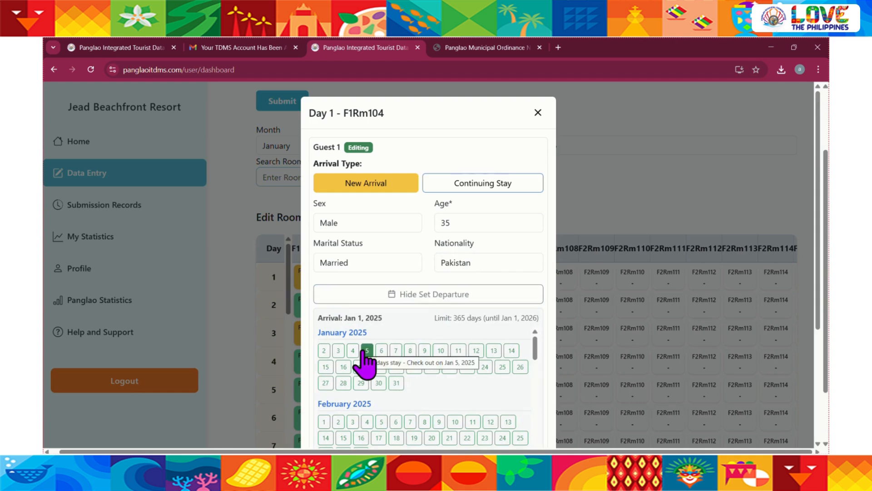
click(412, 297)
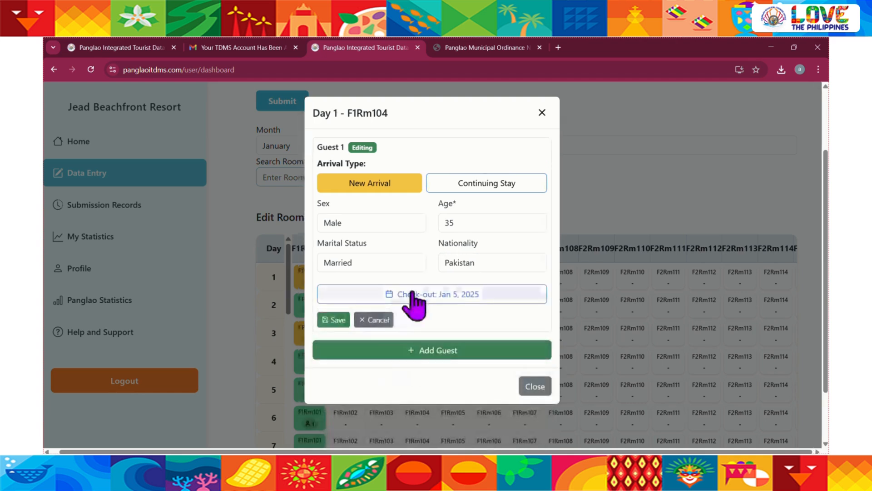
click(326, 319)
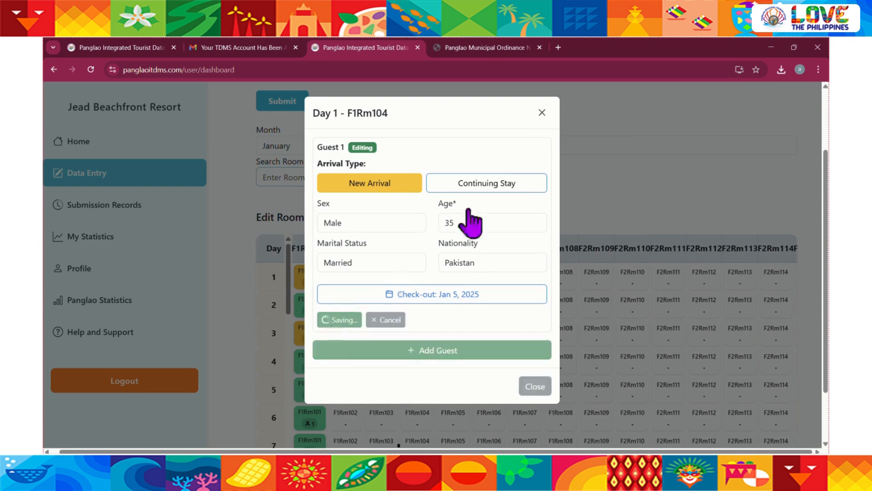
click(541, 113)
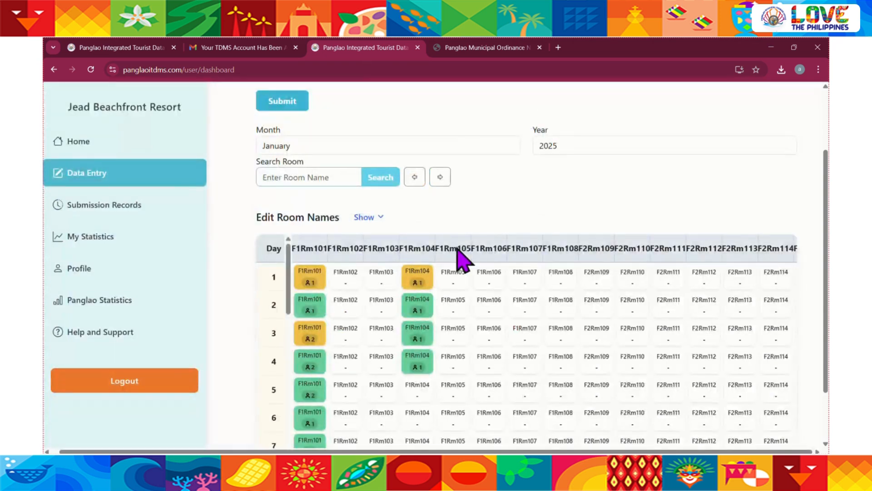
Add a new-arrival male guest to day 7 of F1Rm104 with age 35, marital status Married, and nationality Pakistan
scroll(420, 381, down, 1)
scroll(420, 381, down, 2)
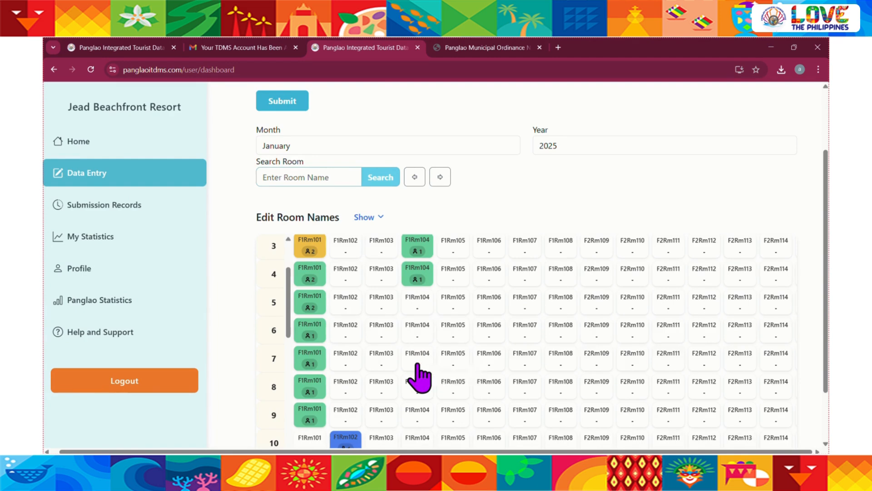
click(416, 364)
click(437, 156)
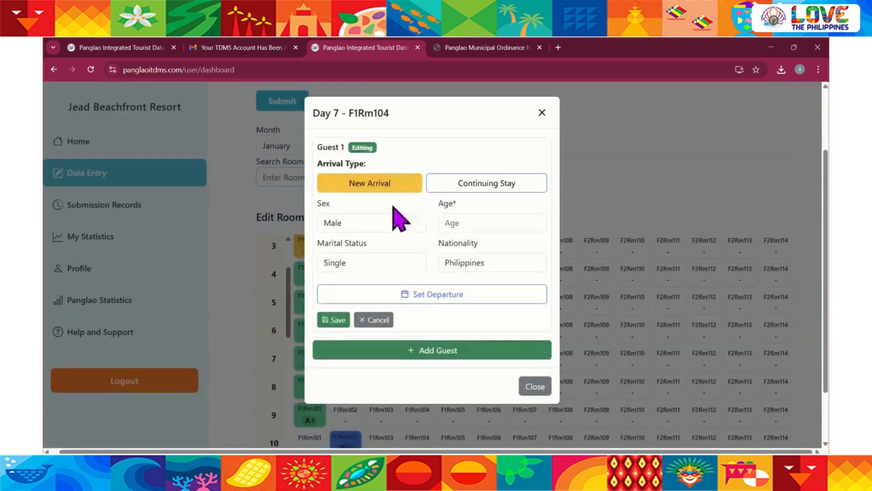
click(370, 222)
click(455, 222)
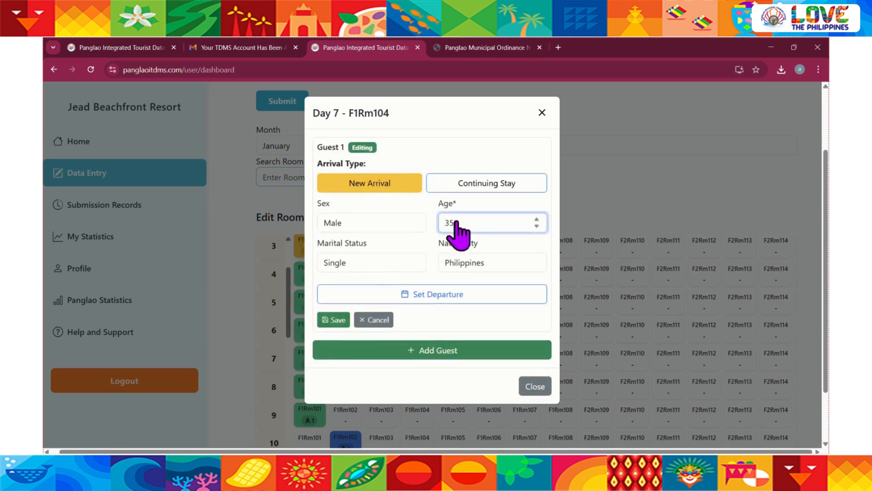
click(362, 262)
click(360, 294)
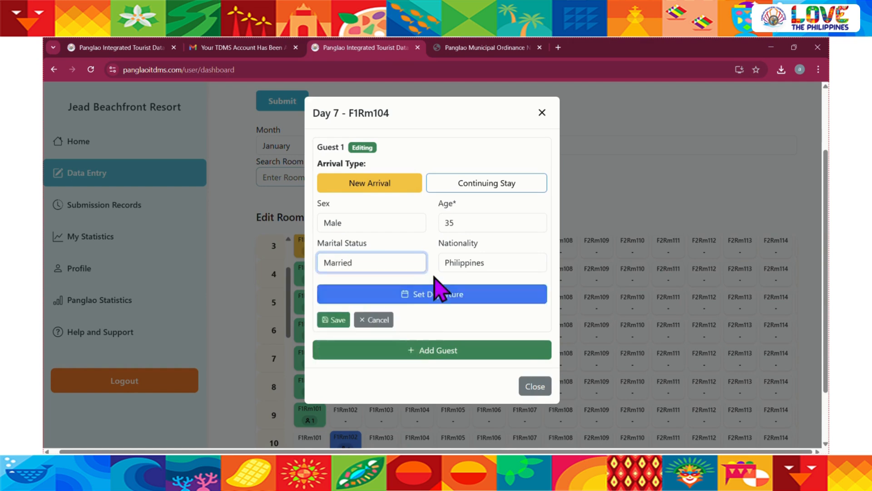
click(467, 264)
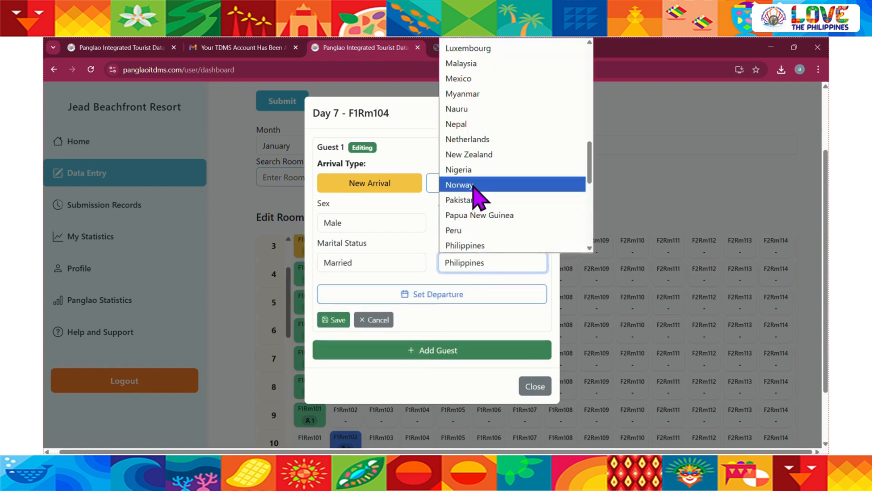
click(475, 204)
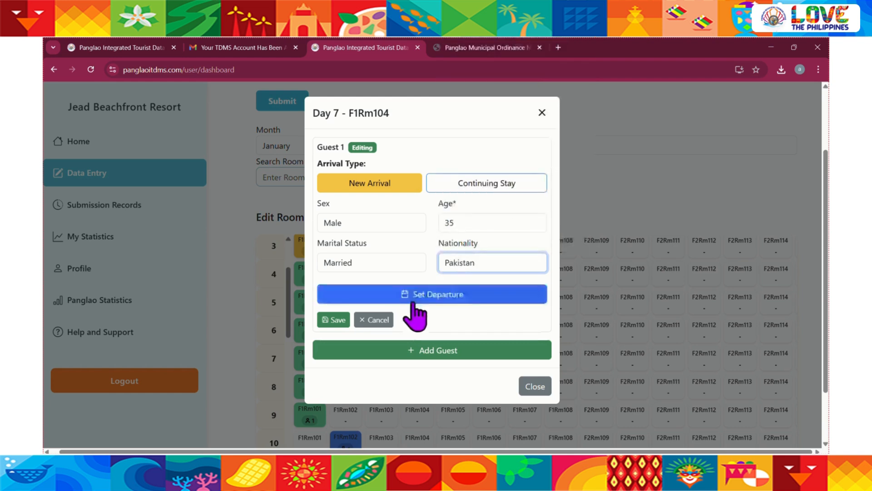
Set the day 7 F1Rm104 guest's check-out to Jan 12, 2025 and save the guest
click(410, 296)
click(390, 351)
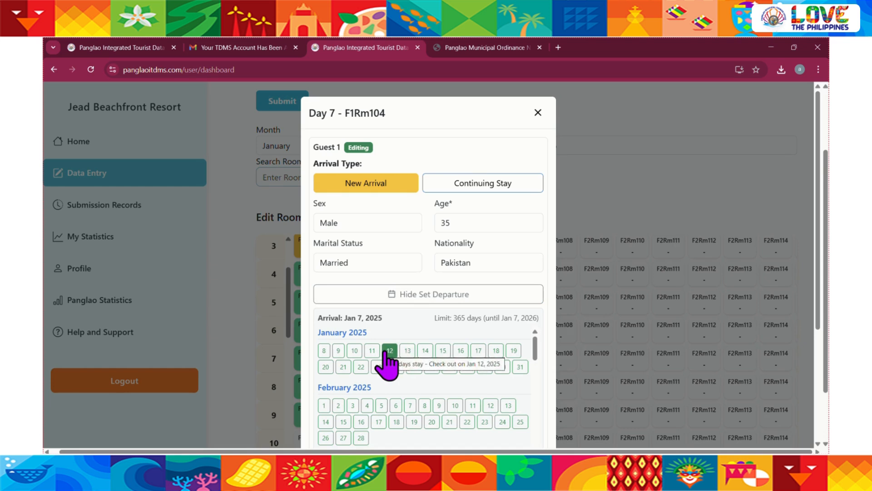
click(420, 294)
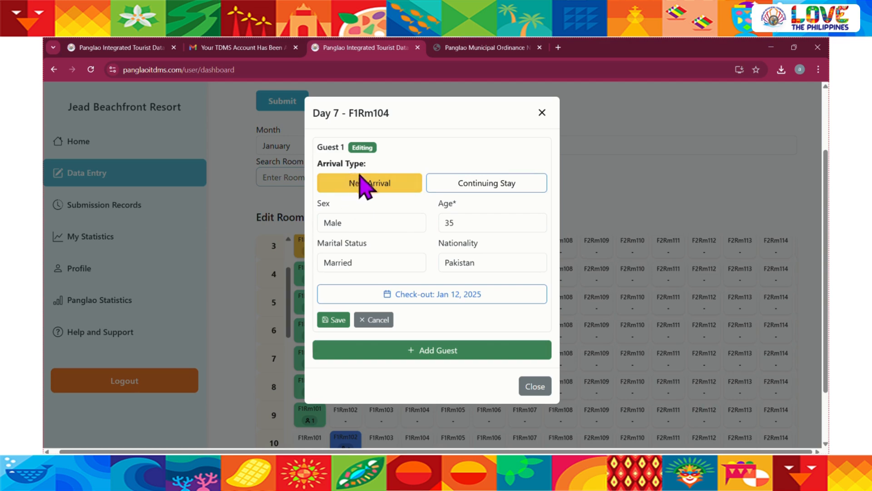
click(326, 324)
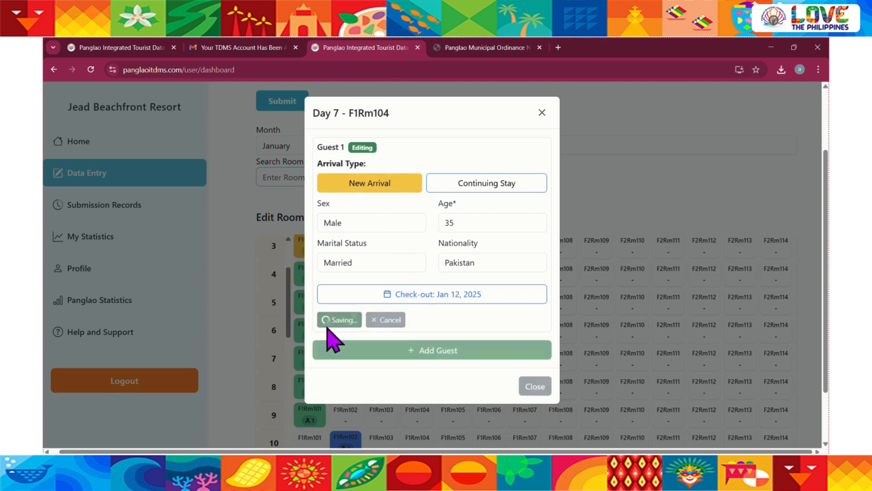
Review the saved day 1 and day 7 guest entries of F1Rm104, closing each entry after viewing it
click(535, 389)
scroll(444, 386, up, 3)
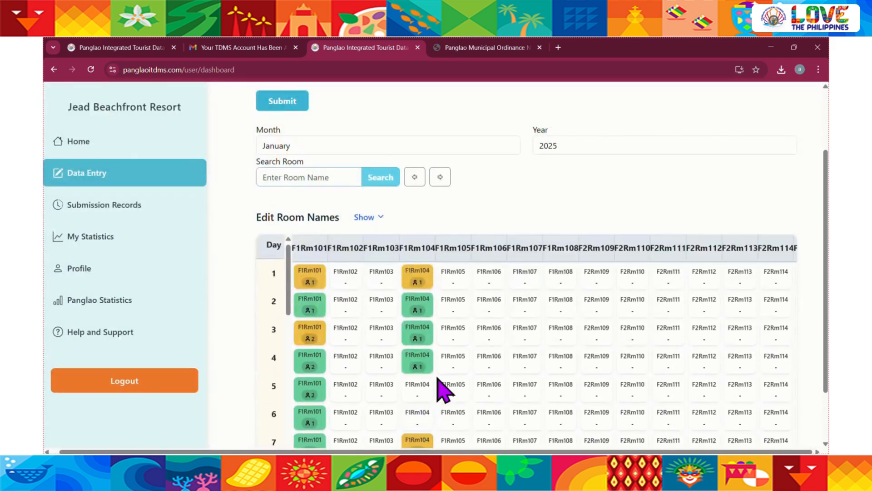
click(415, 278)
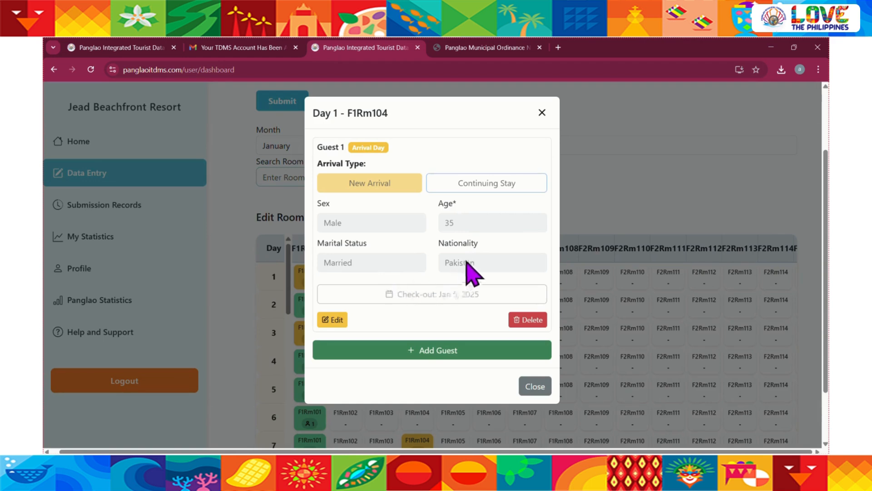
click(543, 113)
scroll(516, 292, down, 3)
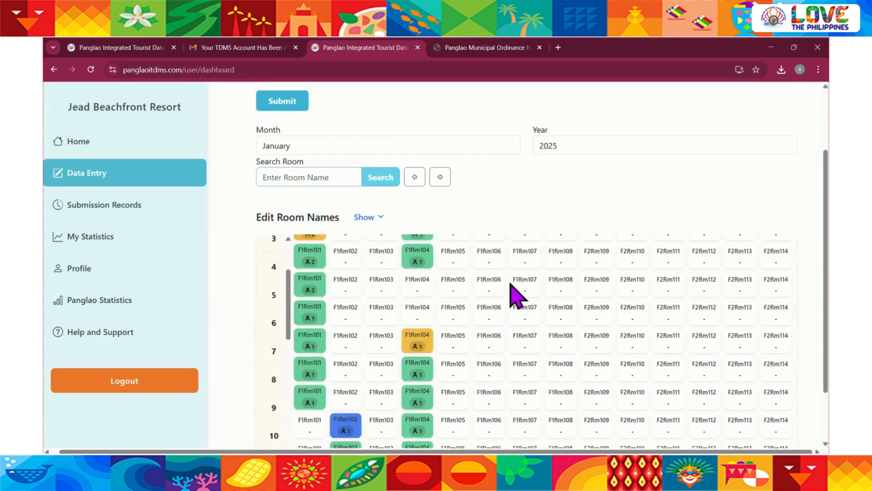
click(422, 306)
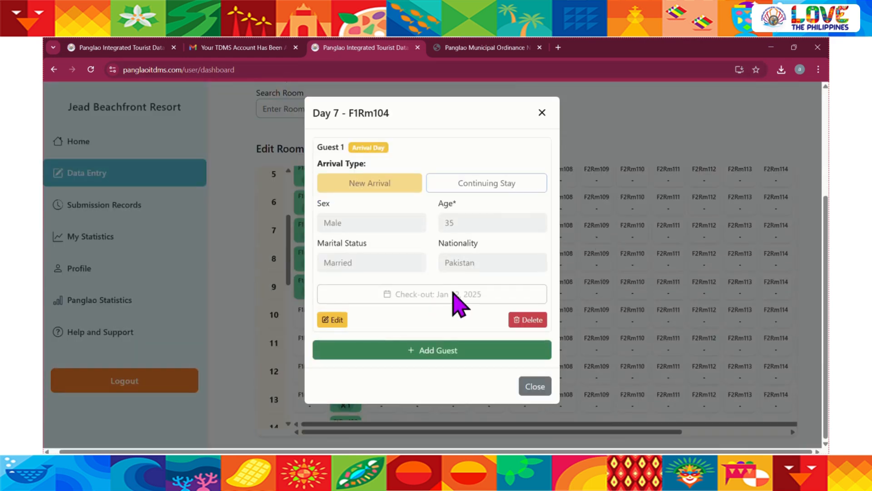
scroll(463, 317, up, 3)
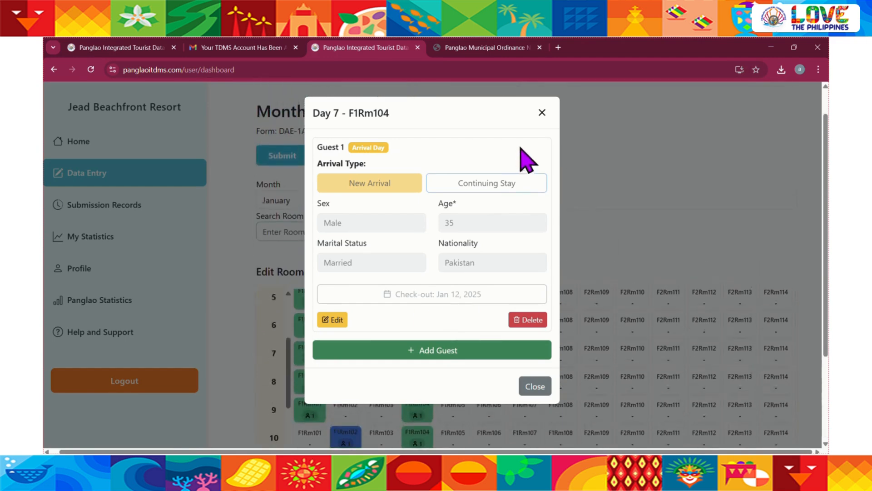
click(541, 118)
scroll(500, 309, up, 3)
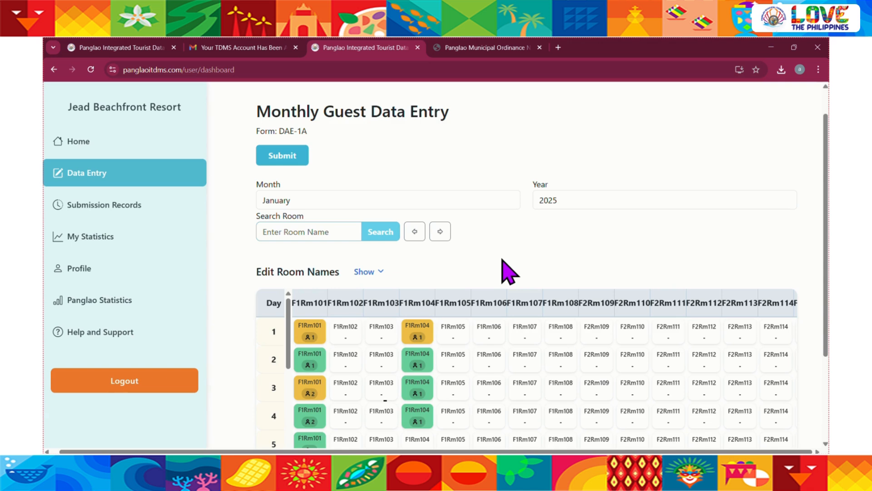
Add a new-arrival male guest to day 1 of F1Rm106 with age 25, marital status Single, and nationality Philippines, and open the departure calendar
click(499, 337)
click(437, 155)
click(494, 226)
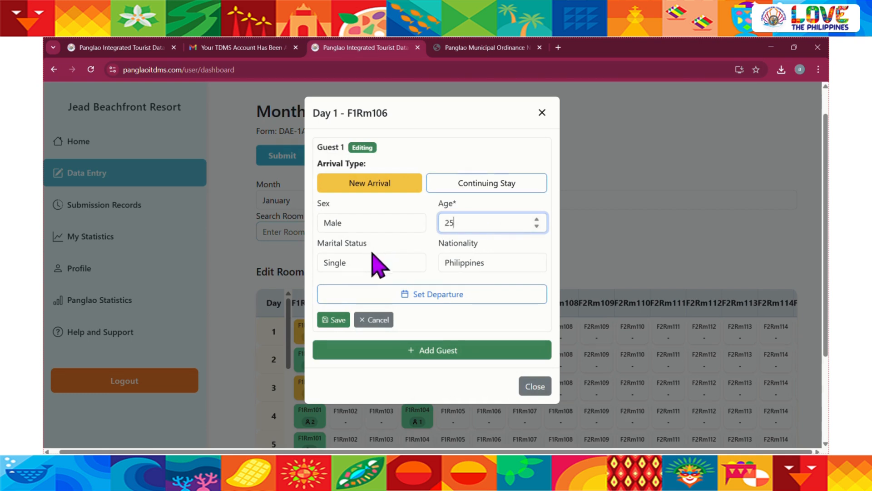
click(462, 264)
click(459, 268)
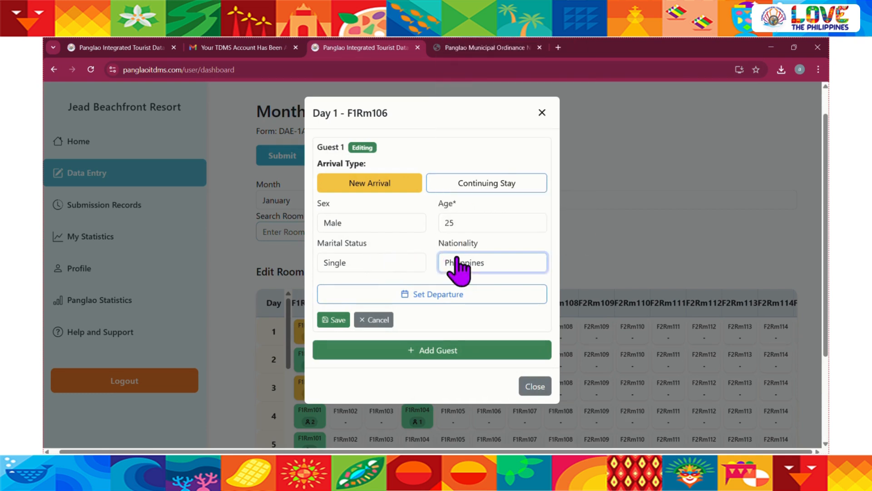
click(426, 311)
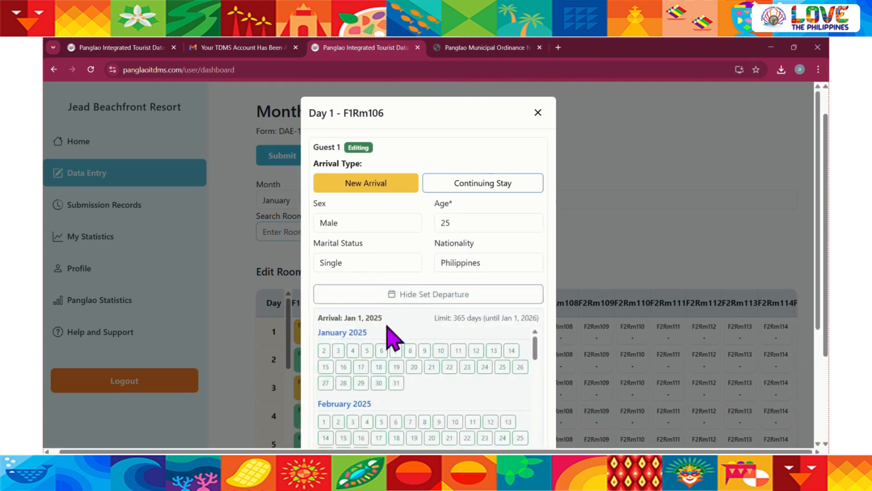
Examine the maximum stay limit and the available check-out dates in the departure calendar
scroll(442, 321, up, 5)
drag(405, 318, 744, 318)
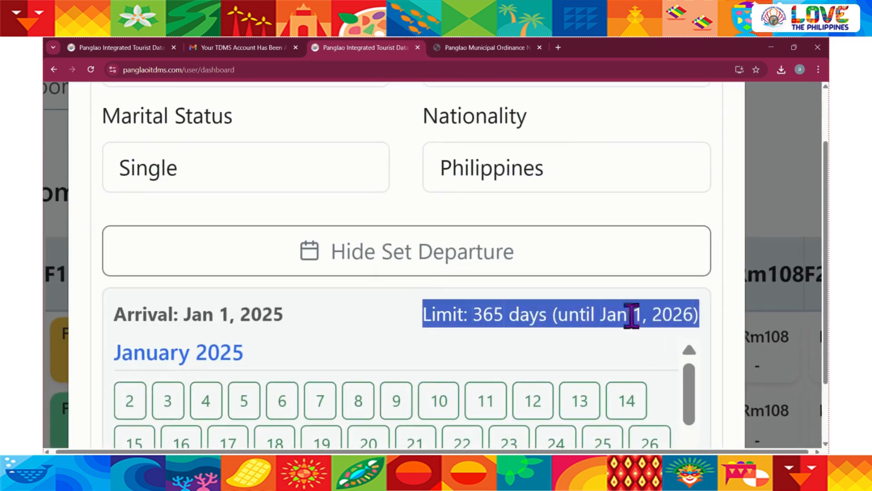
click(574, 315)
scroll(386, 325, down, 5)
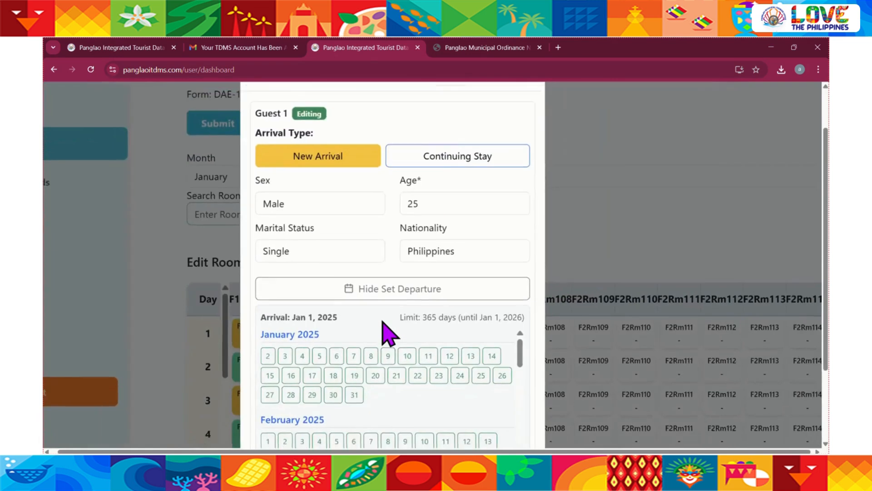
scroll(382, 321, down, 2)
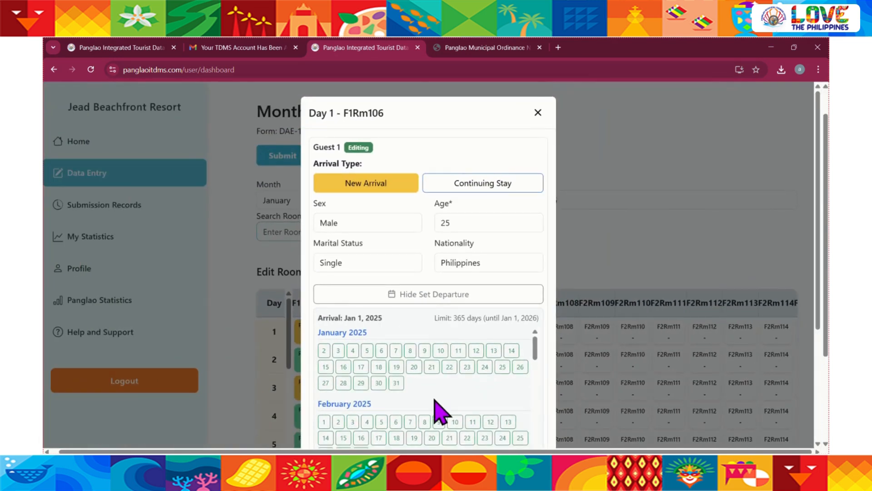
scroll(409, 327, down, 2)
click(403, 319)
scroll(437, 343, down, 1)
scroll(437, 343, up, 1)
scroll(430, 263, down, 2)
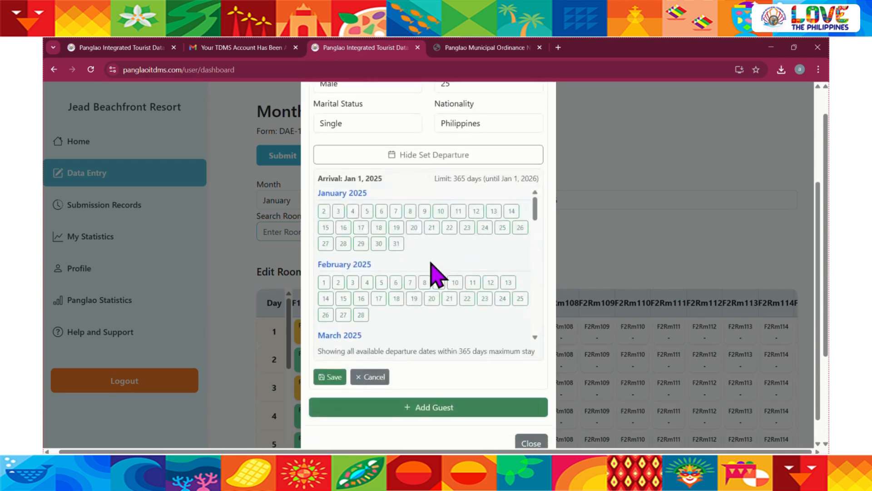
Set the day 1 F1Rm106 guest's check-out to Jan 1, 2026, save the guest, and close the entry
scroll(429, 269, down, 5)
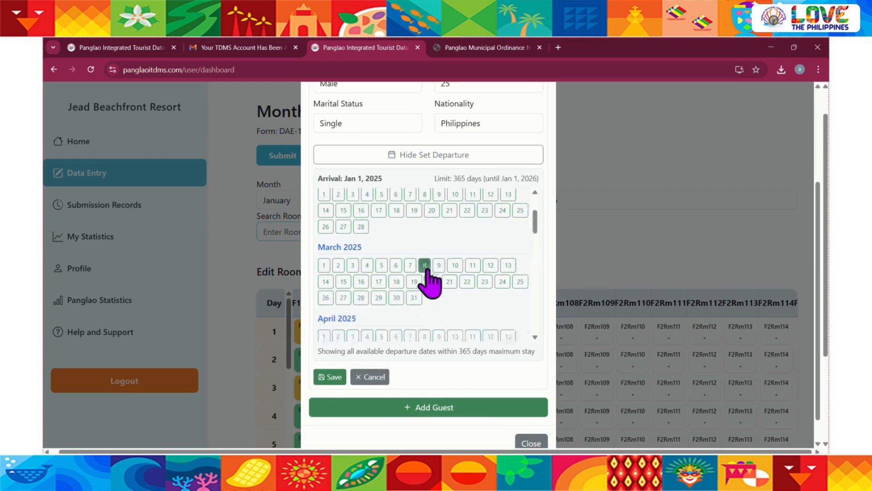
scroll(429, 271, down, 8)
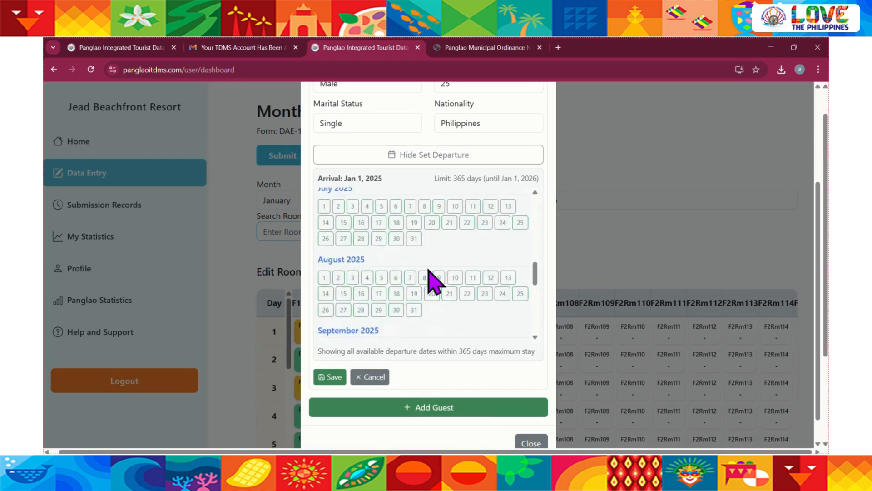
scroll(432, 277, down, 5)
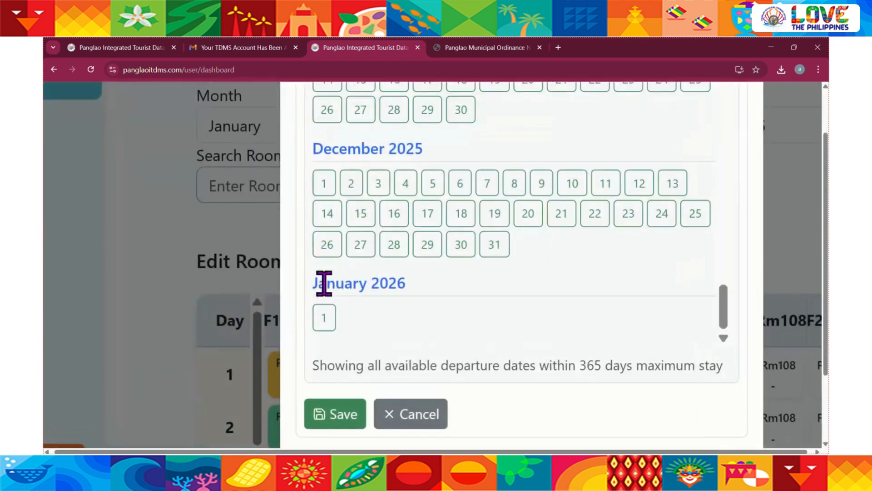
drag(318, 283, 366, 282)
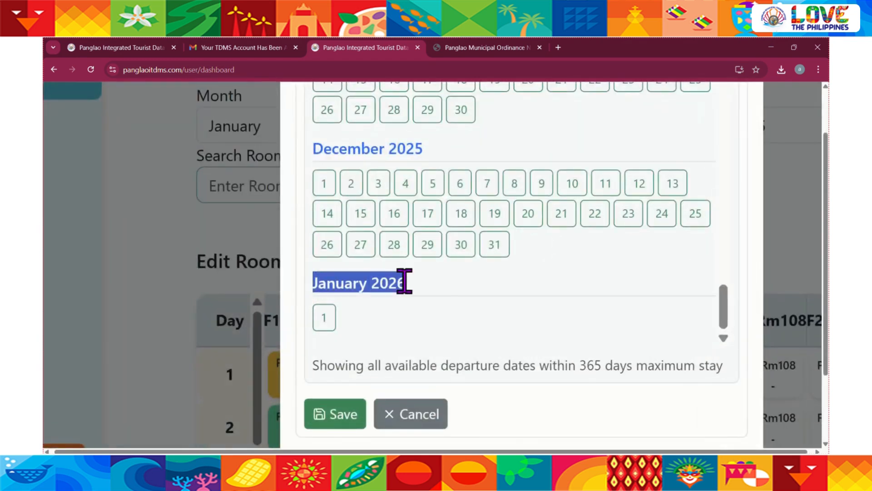
click(432, 278)
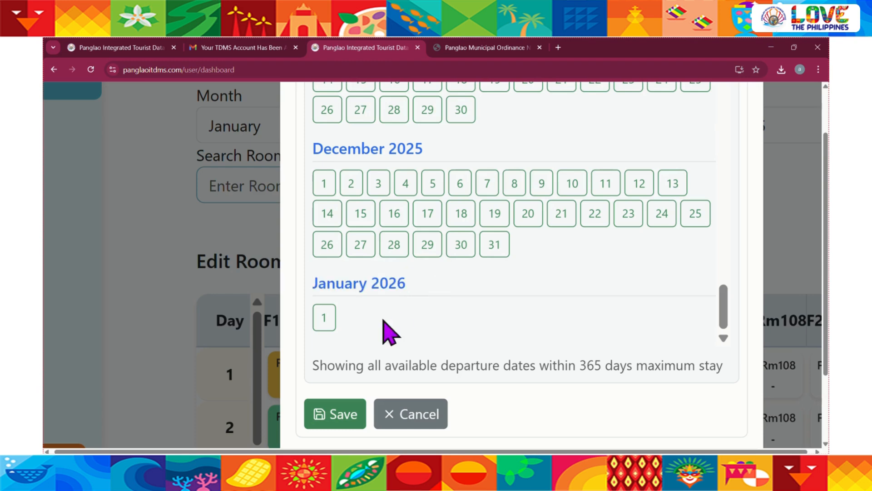
click(321, 320)
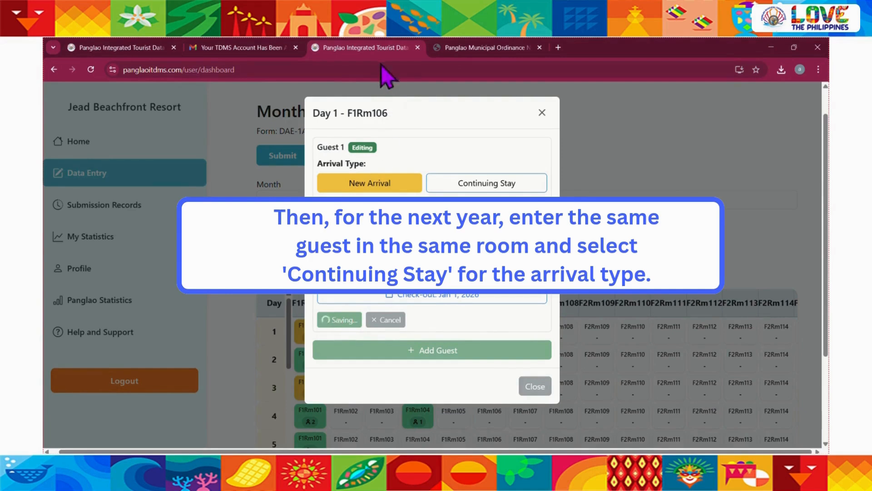
click(542, 113)
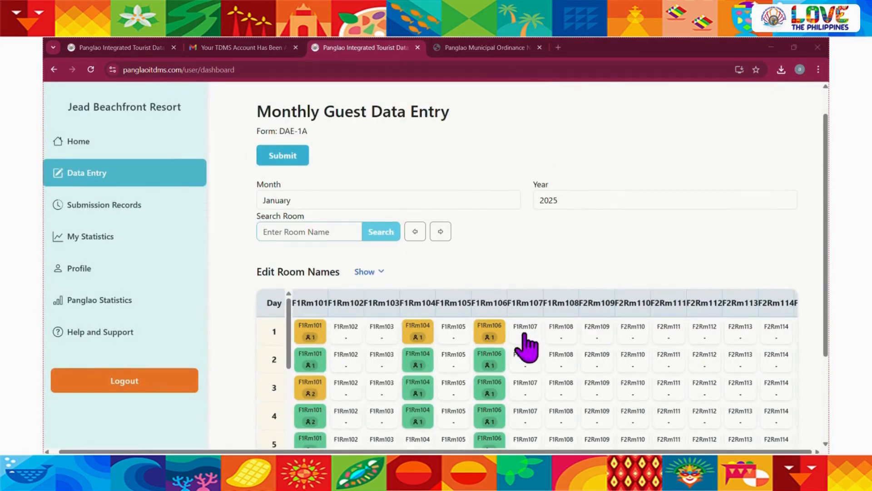
Switch the monthly guest data form to January 2026 and view its room grid
click(452, 200)
click(559, 199)
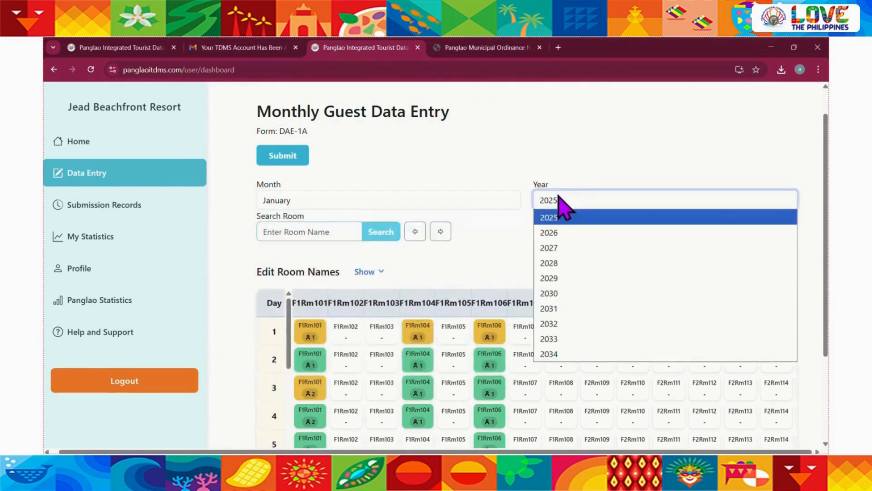
click(555, 235)
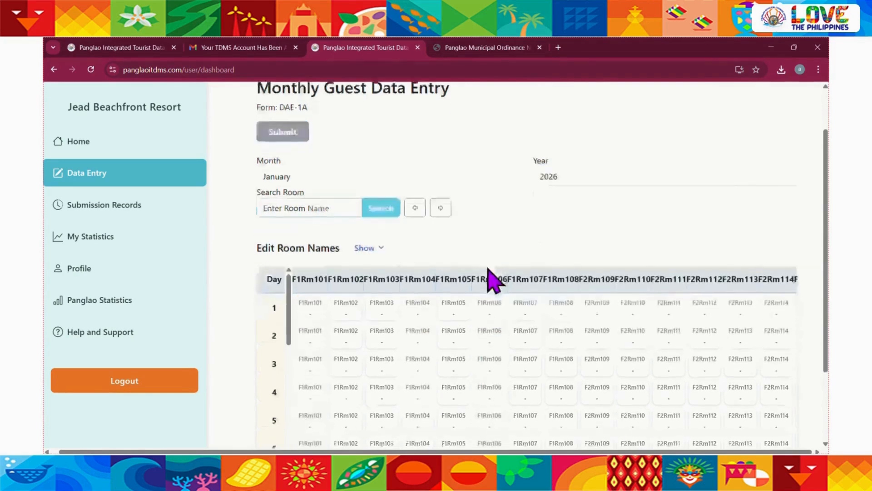
scroll(488, 279, down, 1)
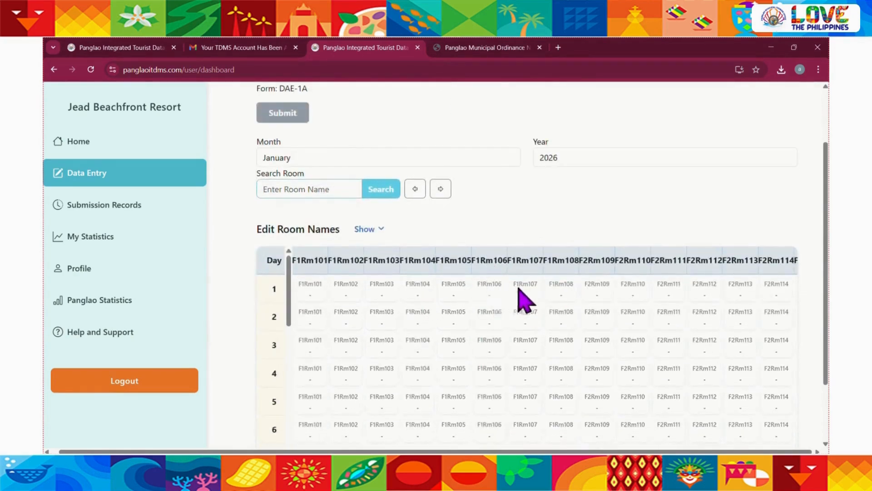
Switch the form to December 2025 and check F1Rm106's occupancy through day 31
click(567, 157)
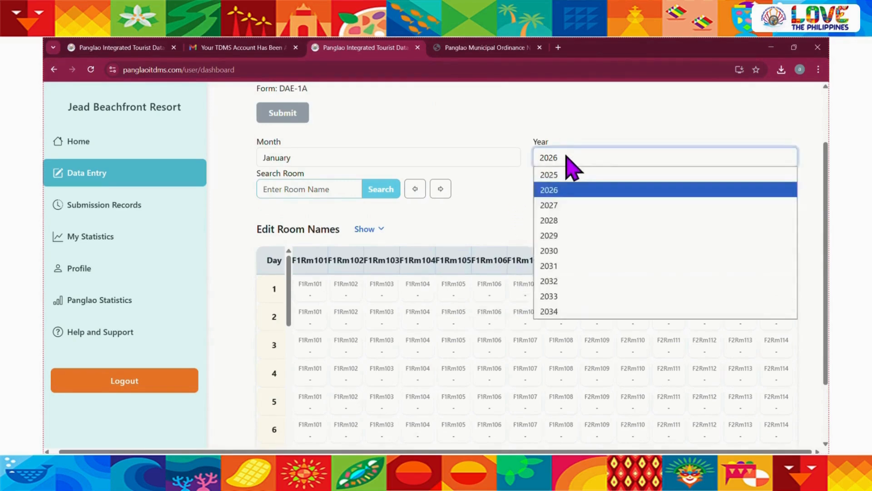
click(563, 173)
click(480, 156)
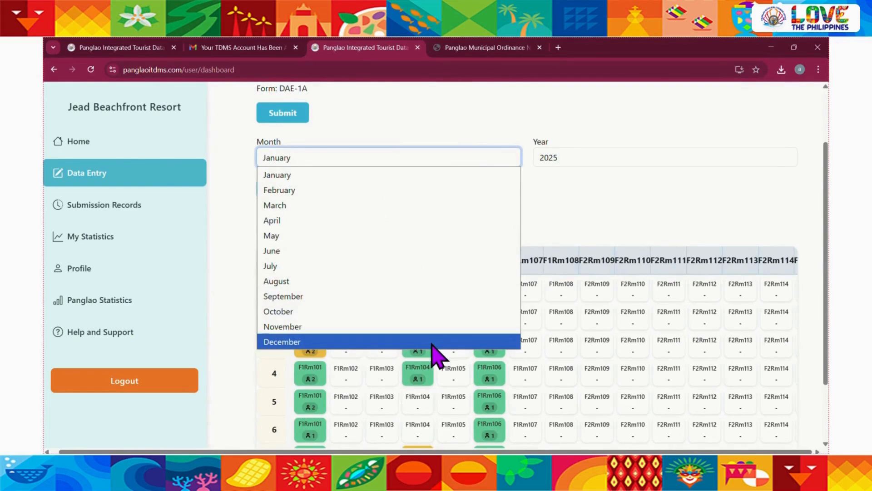
click(431, 341)
scroll(562, 311, down, 10)
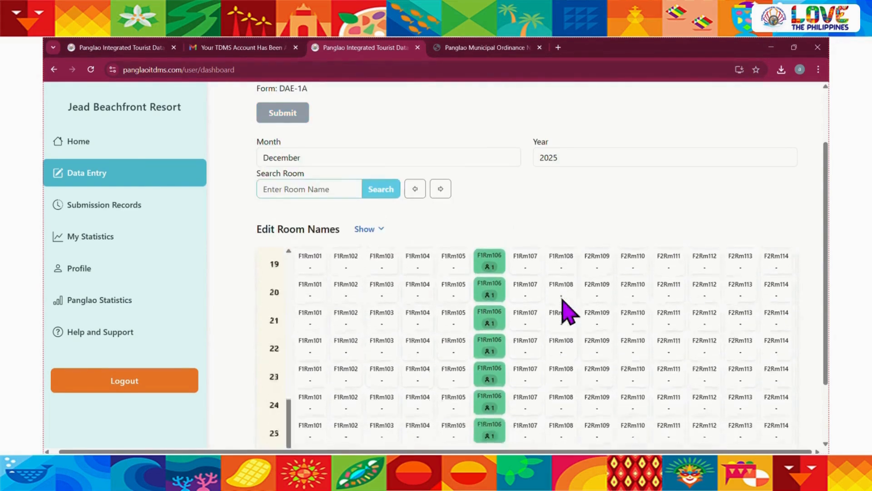
scroll(561, 312, down, 5)
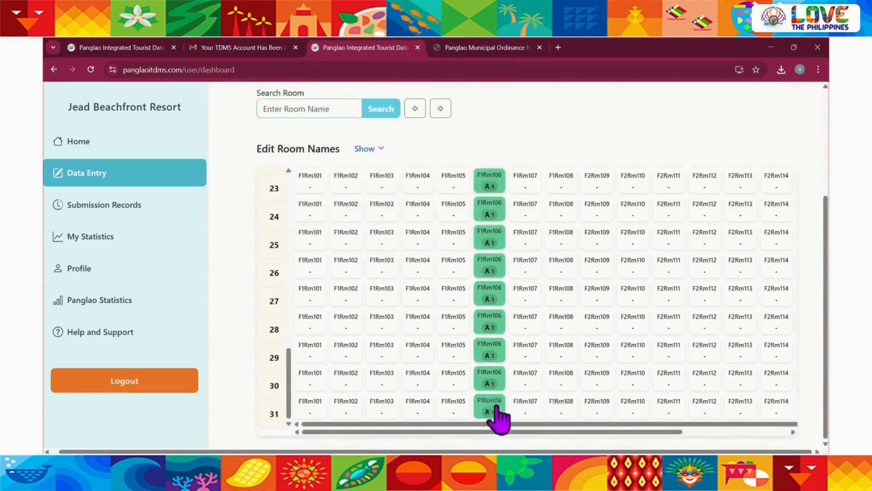
scroll(564, 301, up, 8)
scroll(515, 169, up, 6)
scroll(491, 110, up, 4)
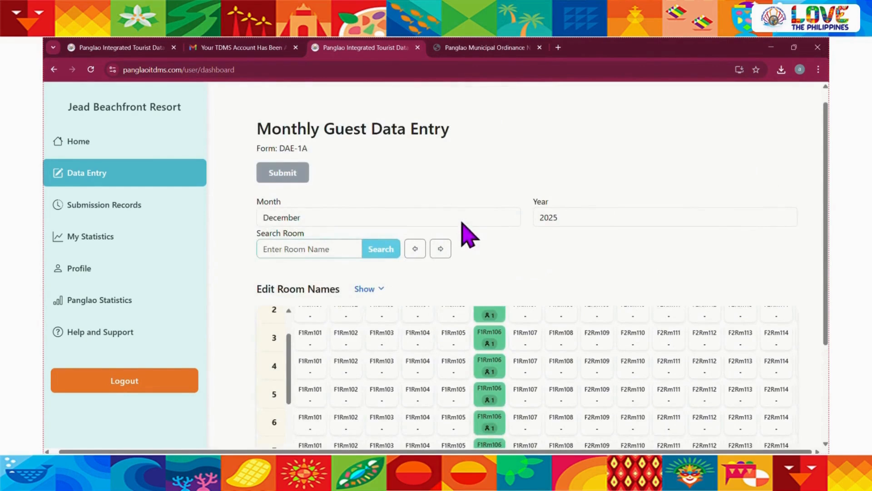
Set the guest data form's month to January and its year to 2026
click(462, 223)
click(397, 235)
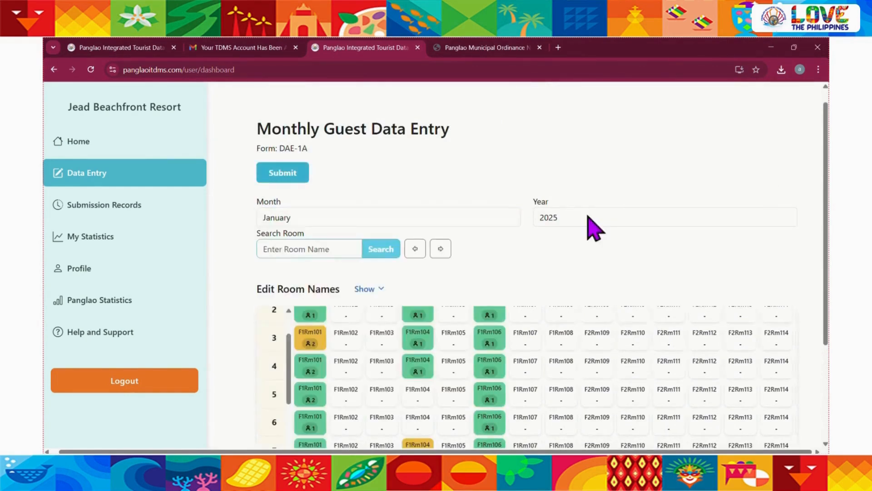
click(587, 219)
click(561, 252)
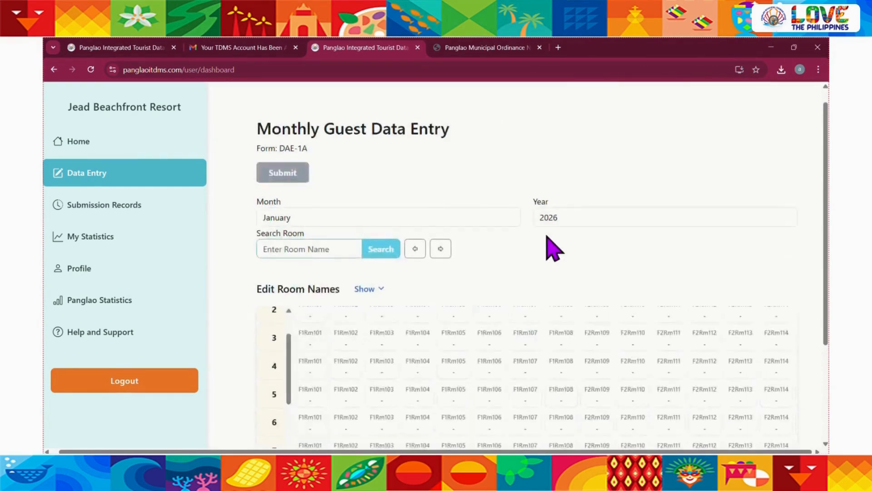
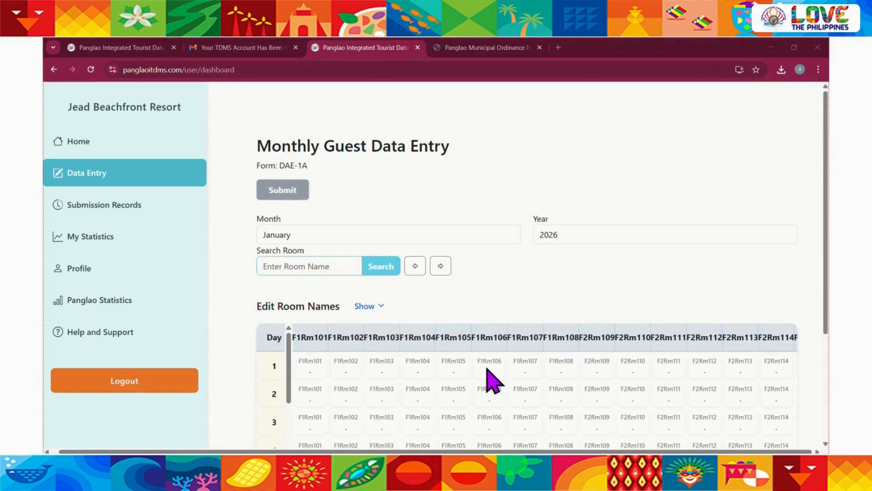
Change the guest data form's year to 2025 and review the January room grid and its daily totals
click(579, 237)
click(562, 250)
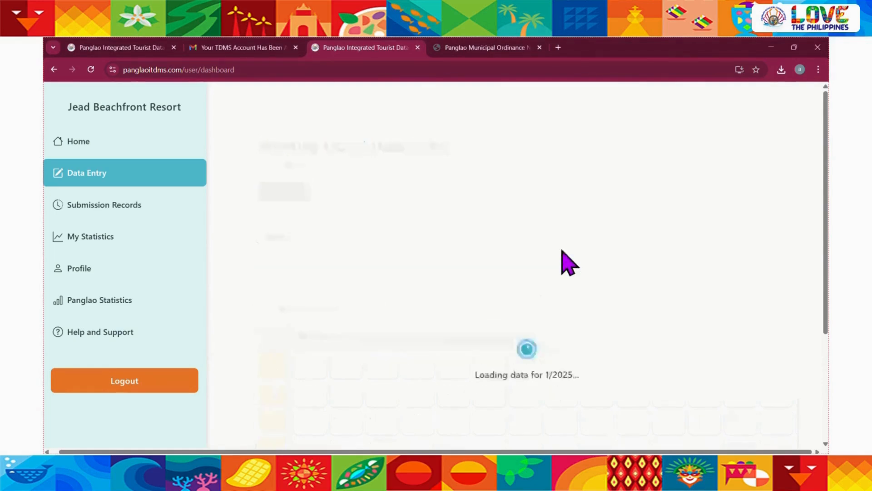
scroll(511, 309, down, 1)
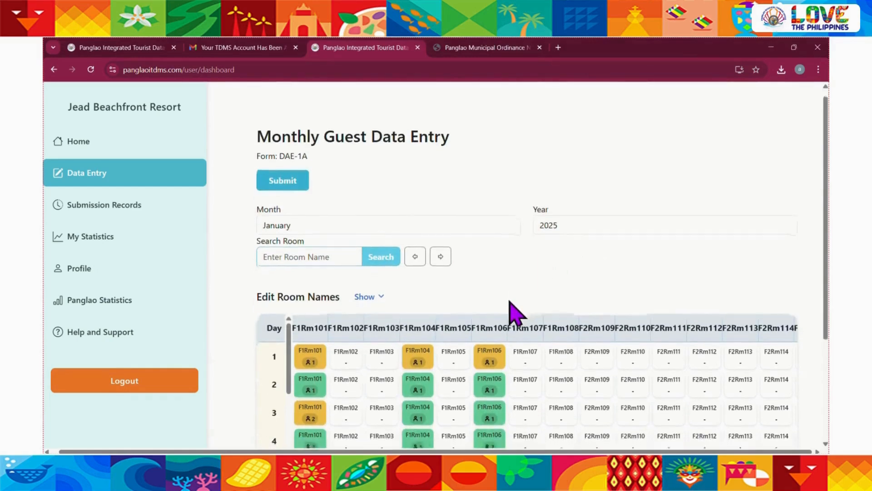
scroll(509, 301, down, 2)
scroll(509, 301, up, 2)
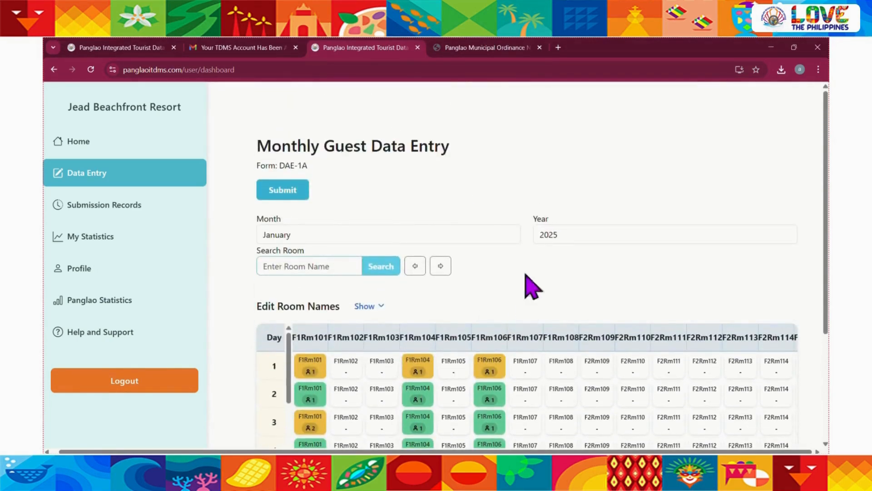
scroll(525, 282, down, 2)
scroll(569, 302, up, 1)
scroll(569, 302, right, 3)
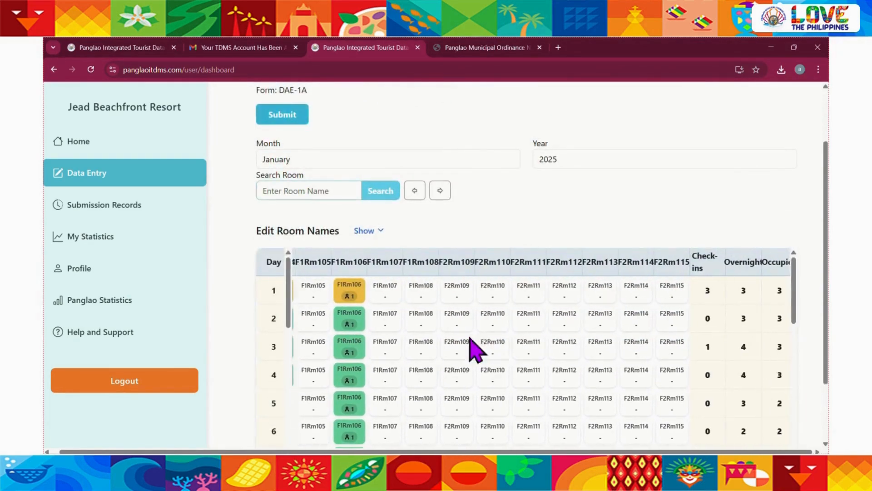
scroll(473, 337, left, 3)
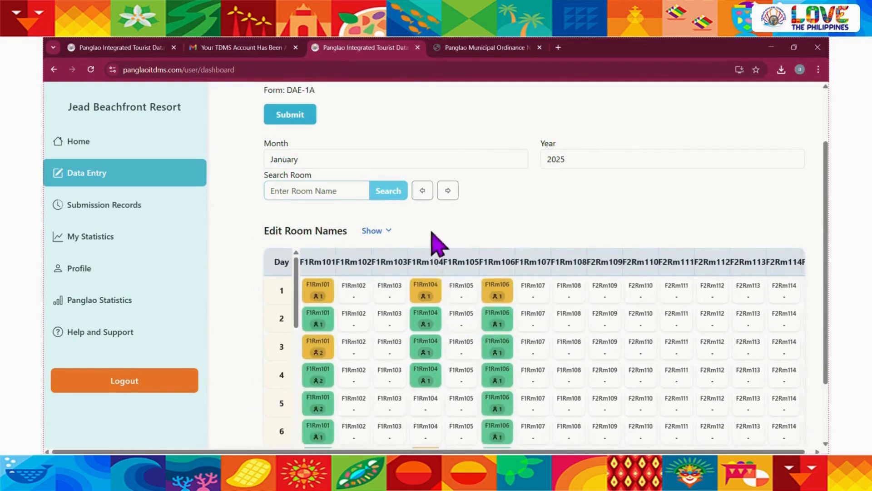
scroll(430, 244, up, 3)
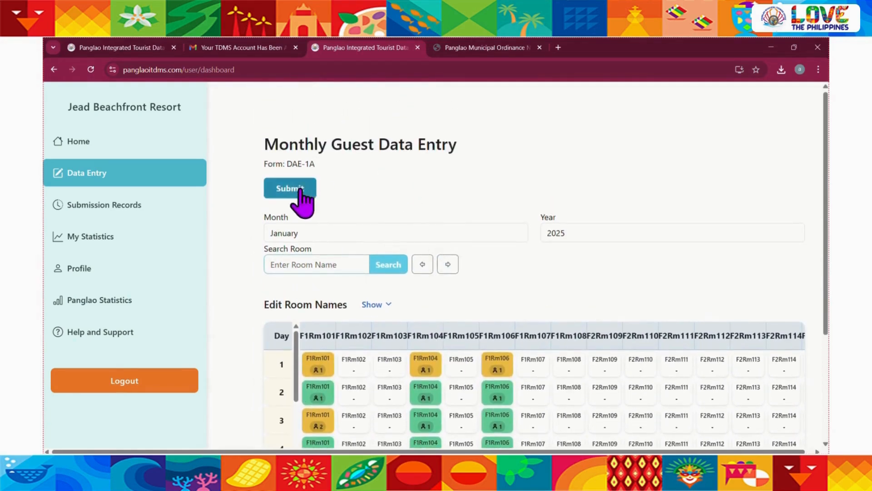
Submit the January 2025 monthly guest data form, confirm the submission, and dismiss the success notice
click(296, 190)
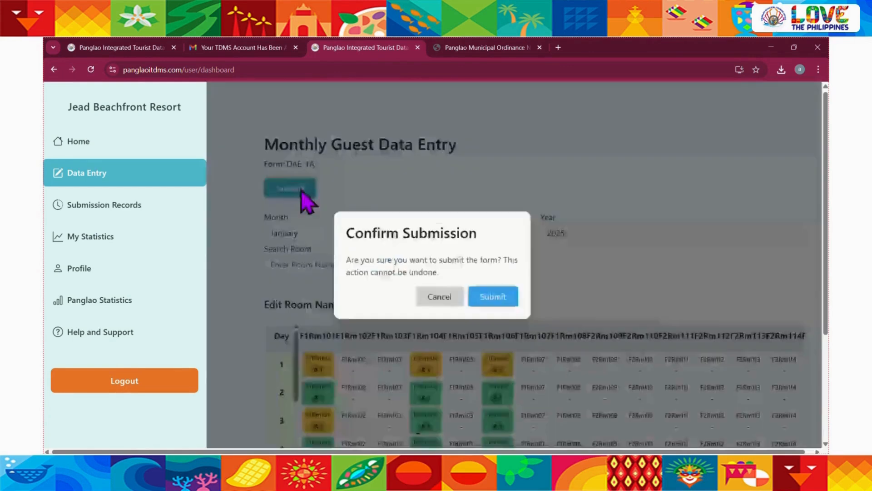
scroll(347, 262, up, 1)
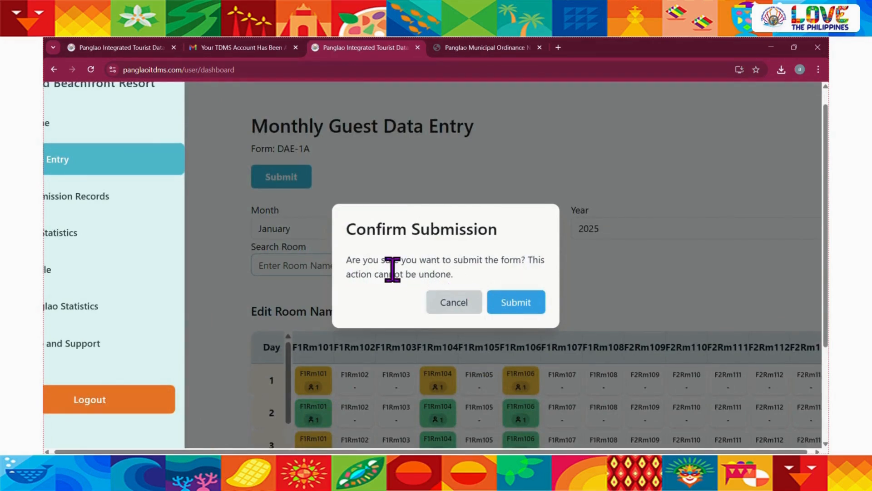
click(527, 304)
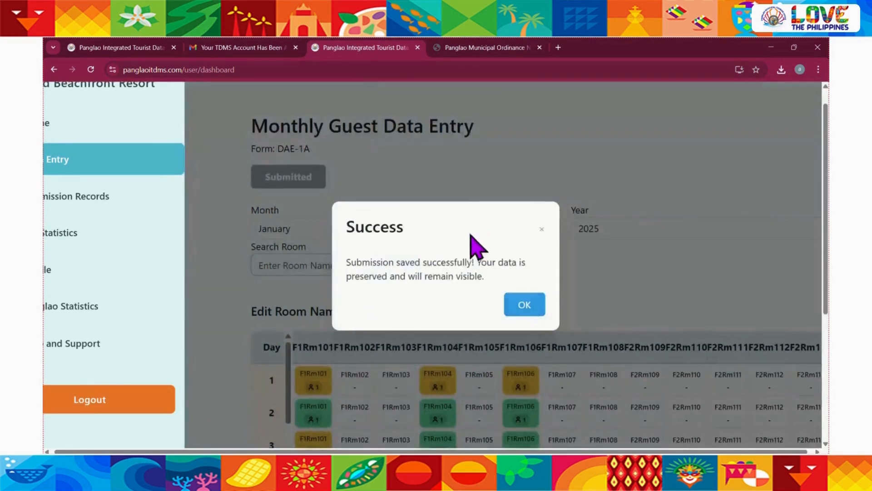
click(531, 305)
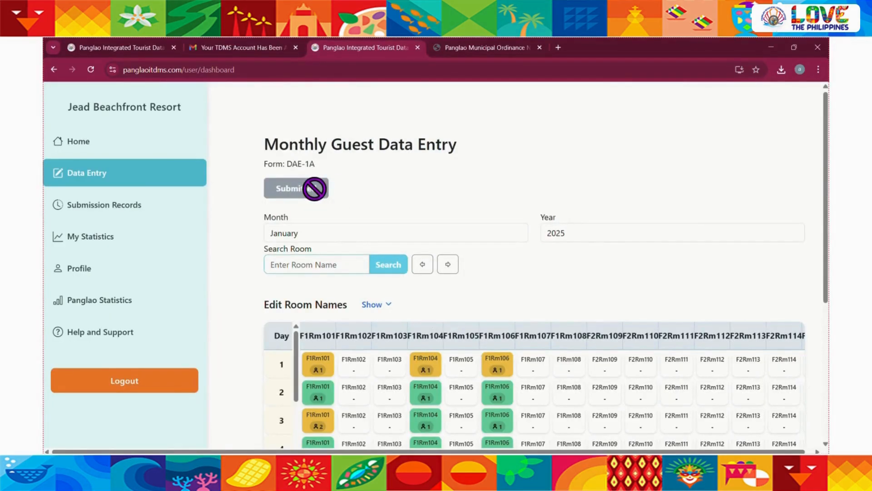
Open the January 2025 submission record and review its totals, averages and guest check-in rankings by nationality
click(114, 208)
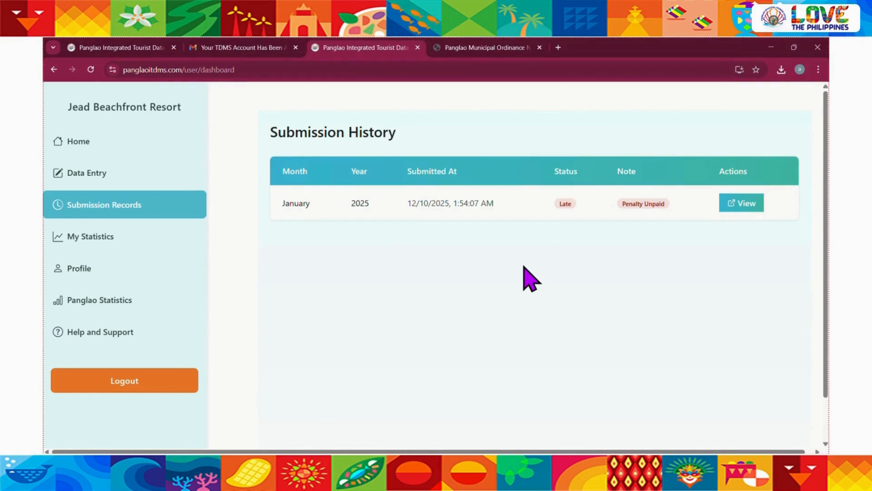
click(754, 201)
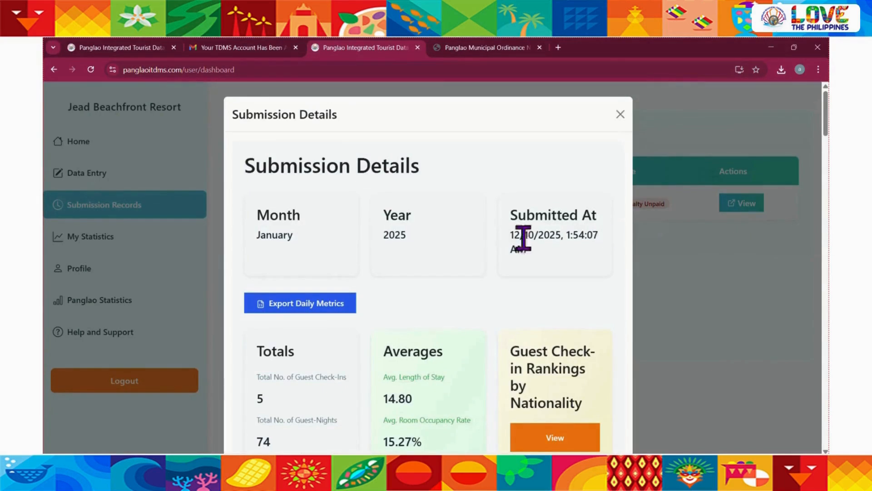
scroll(443, 282, down, 1)
scroll(386, 306, down, 2)
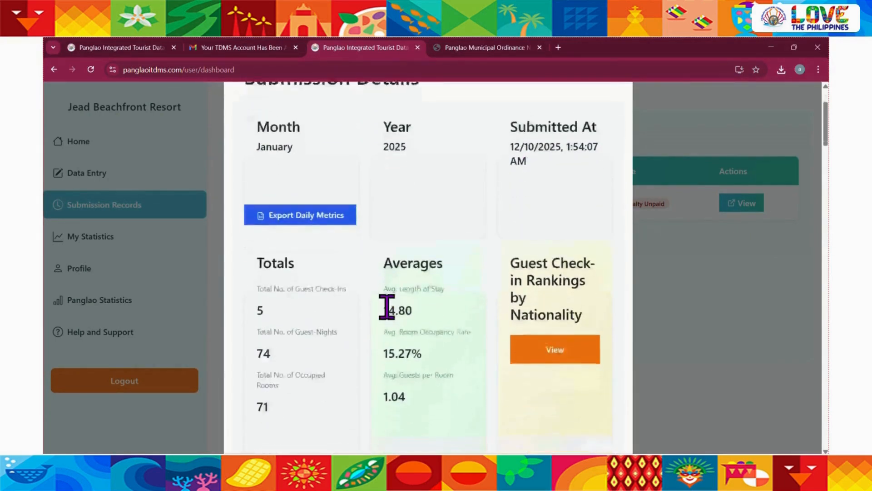
scroll(372, 339, up, 1)
scroll(374, 341, down, 2)
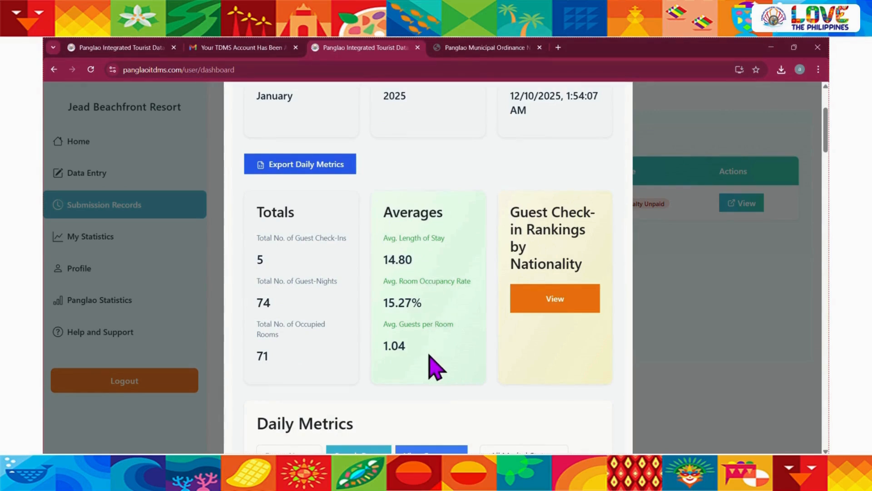
click(549, 313)
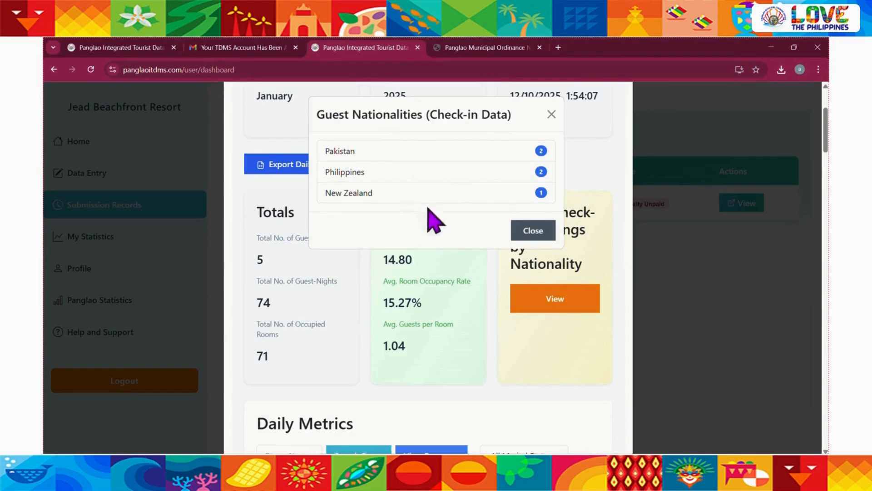
click(551, 115)
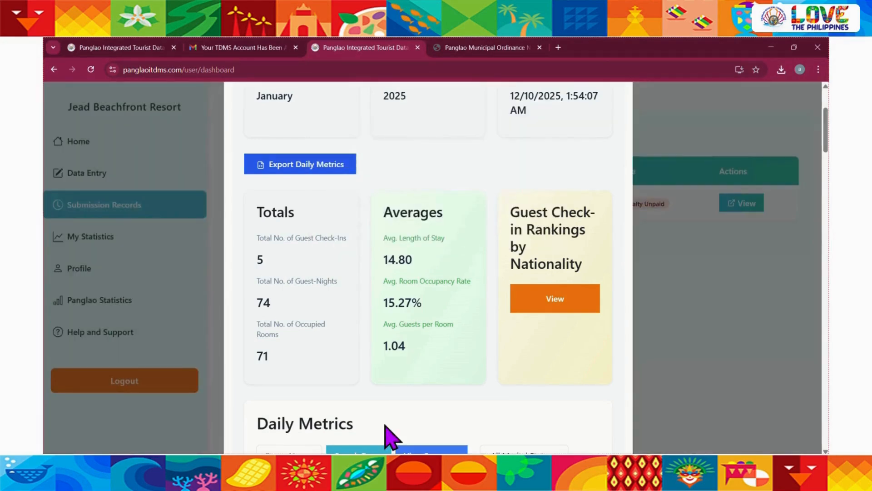
Examine the submission's daily metrics table across its rooms and days
scroll(385, 429, down, 8)
scroll(402, 339, right, 5)
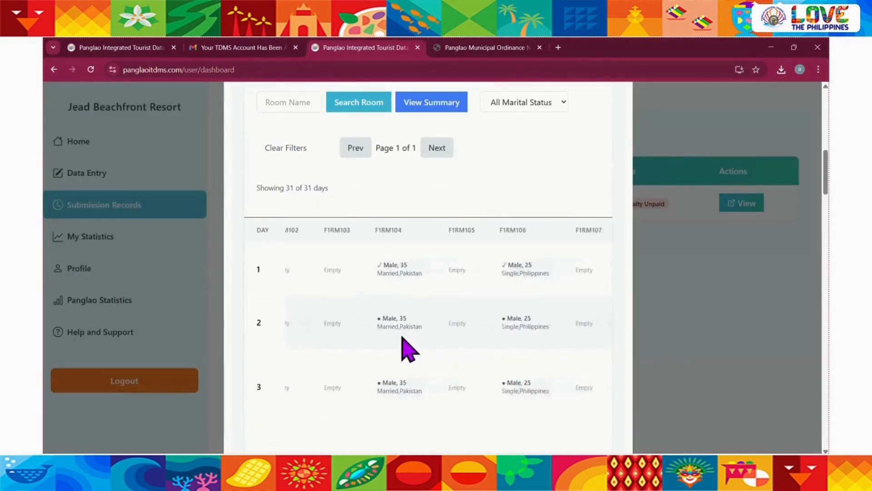
scroll(402, 339, left, 5)
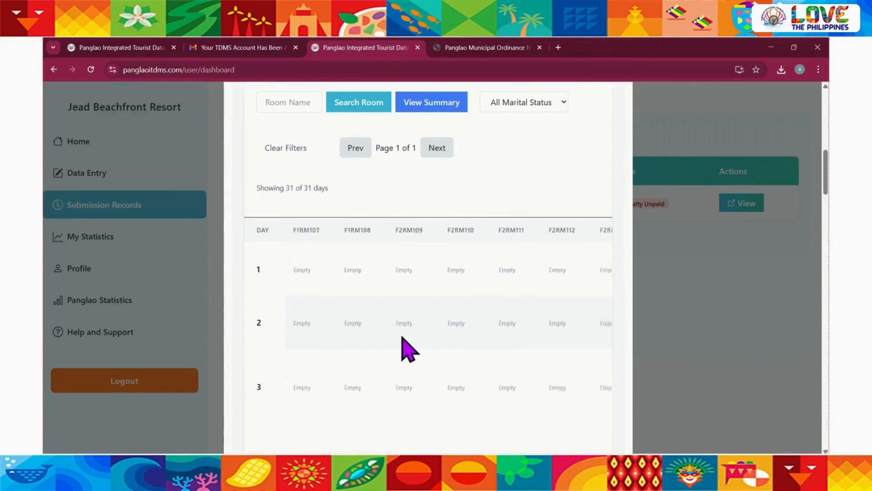
scroll(402, 339, down, 6)
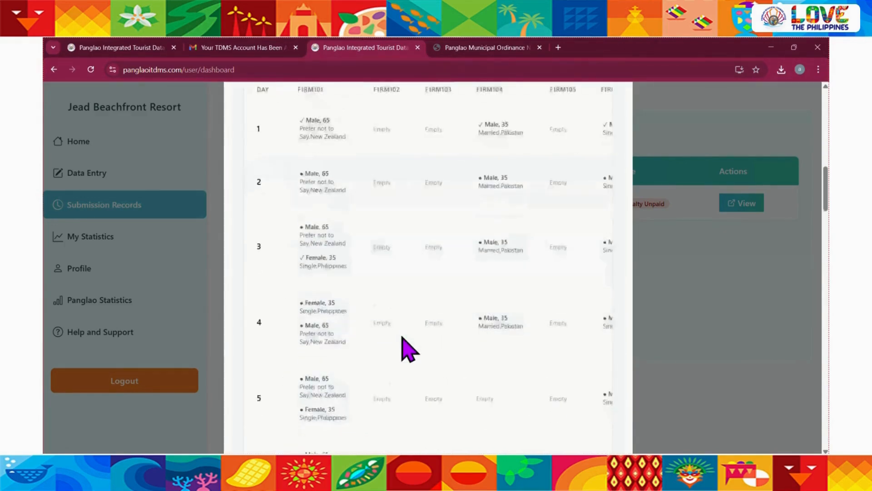
scroll(408, 349, down, 5)
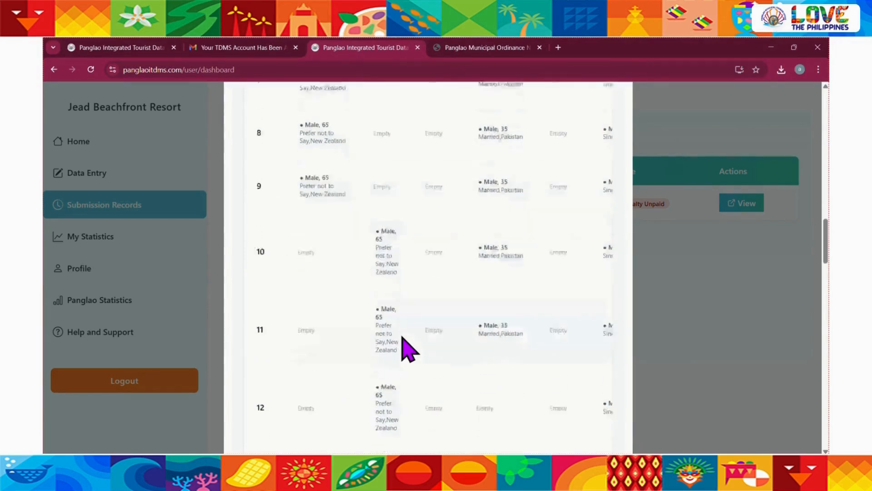
scroll(408, 350, up, 12)
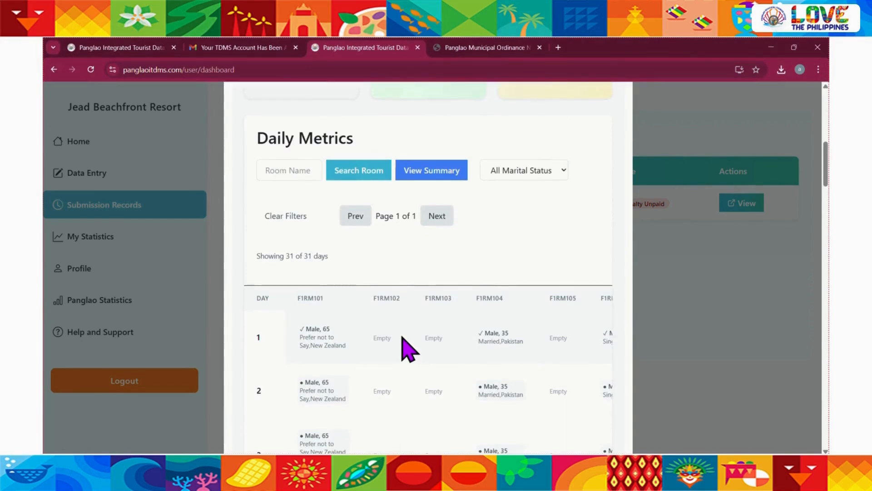
scroll(408, 350, down, 8)
scroll(408, 350, up, 16)
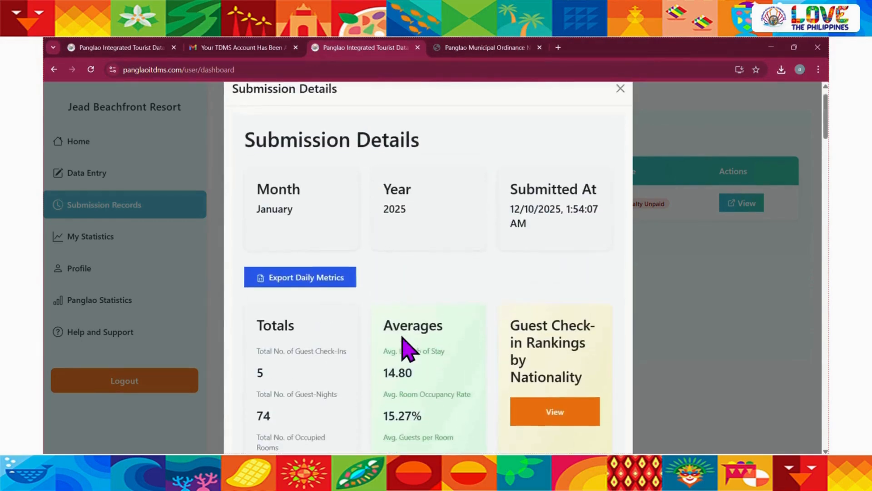
Export the January 2025 submission's daily metrics and close the submission details
scroll(408, 349, up, 2)
click(318, 303)
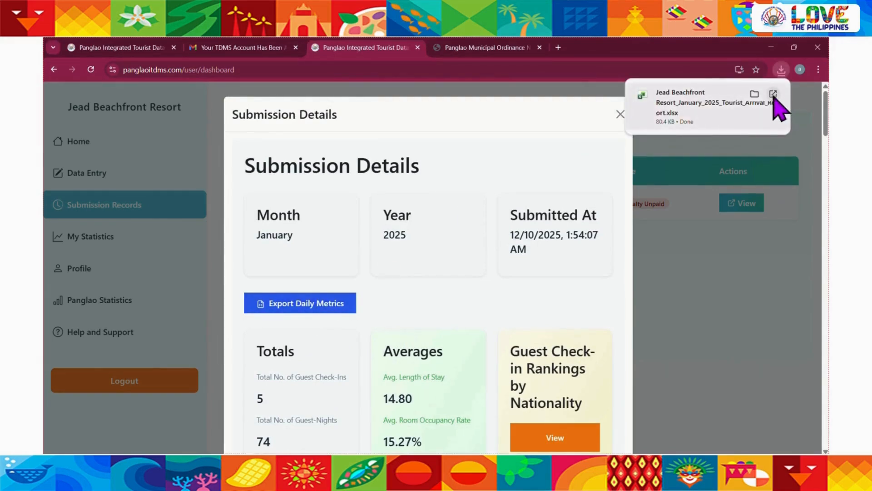
click(620, 114)
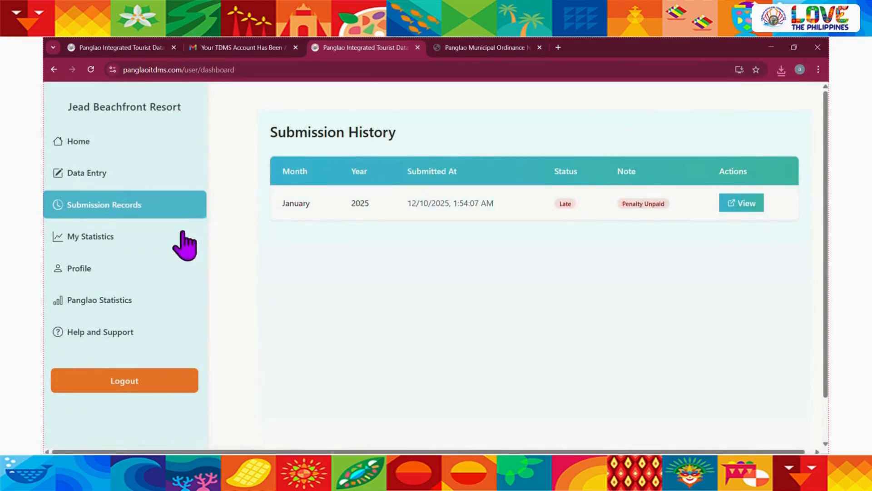
View the resort's own statistics and inspect January on the 2025 monthly check-ins chart
click(117, 239)
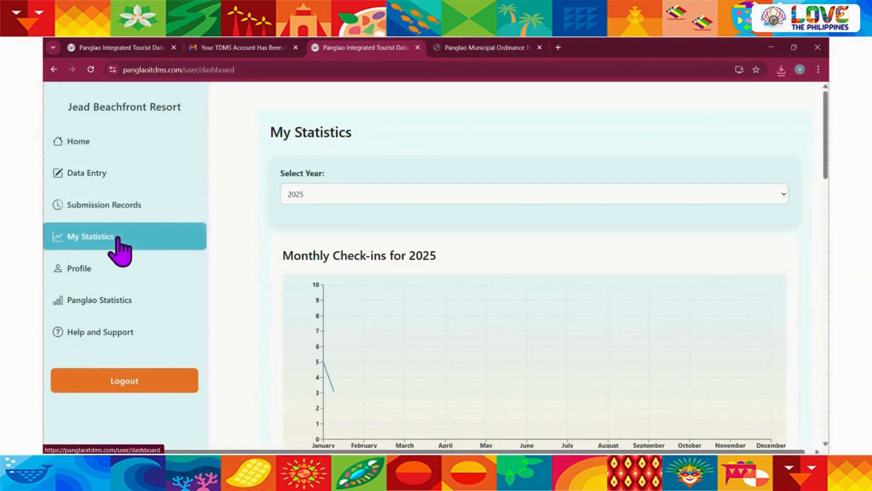
scroll(247, 331, down, 1)
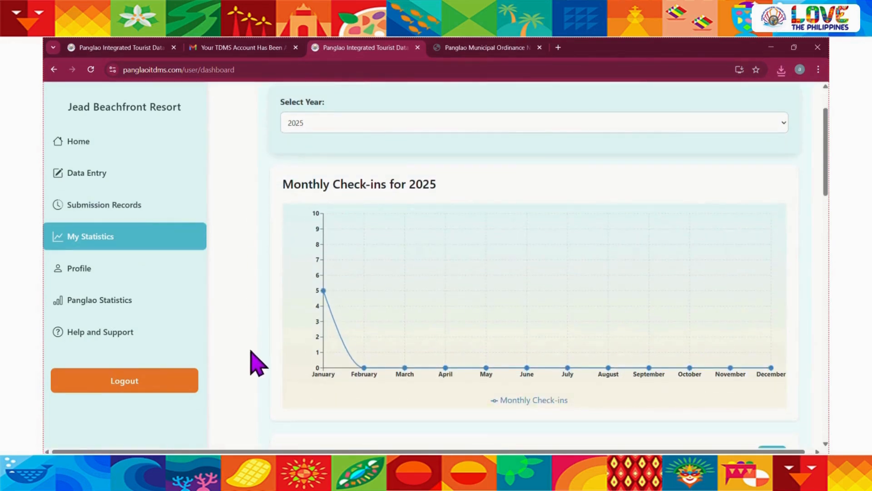
mouse_move(327, 341)
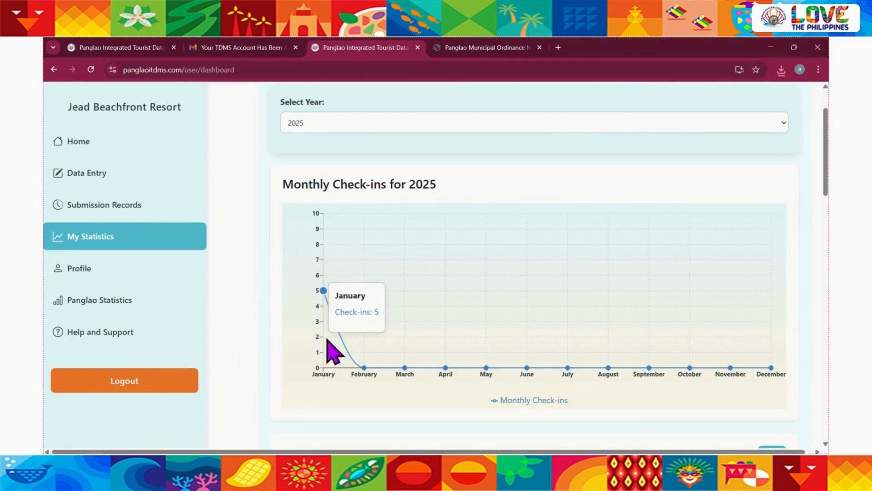
scroll(279, 302, up, 1)
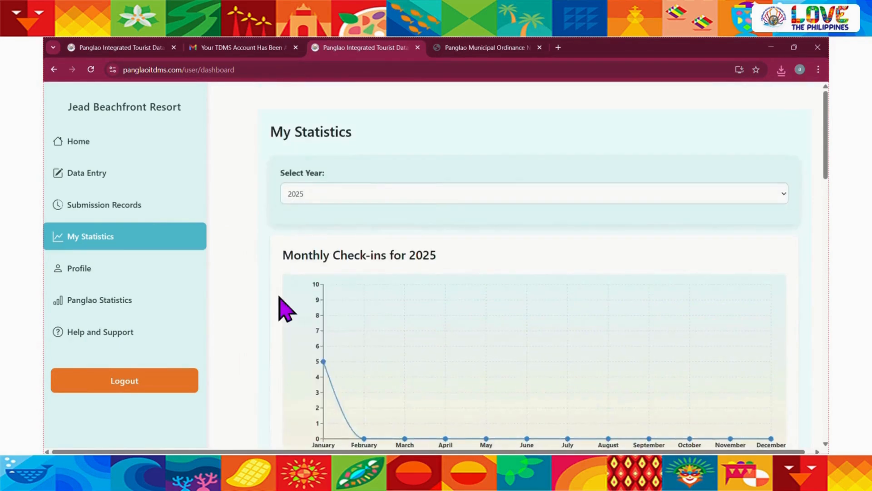
scroll(279, 304, down, 1)
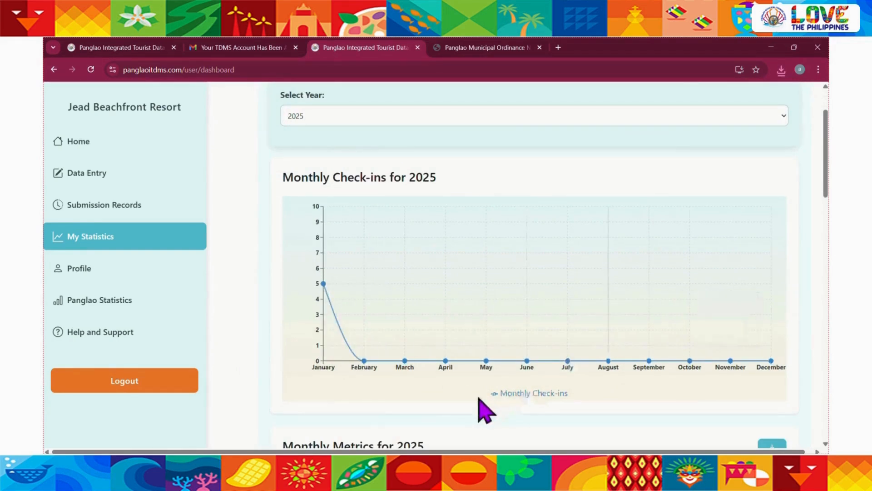
Review the Monthly Metrics for 2025 table and download it
scroll(257, 396, down, 1)
scroll(262, 397, down, 3)
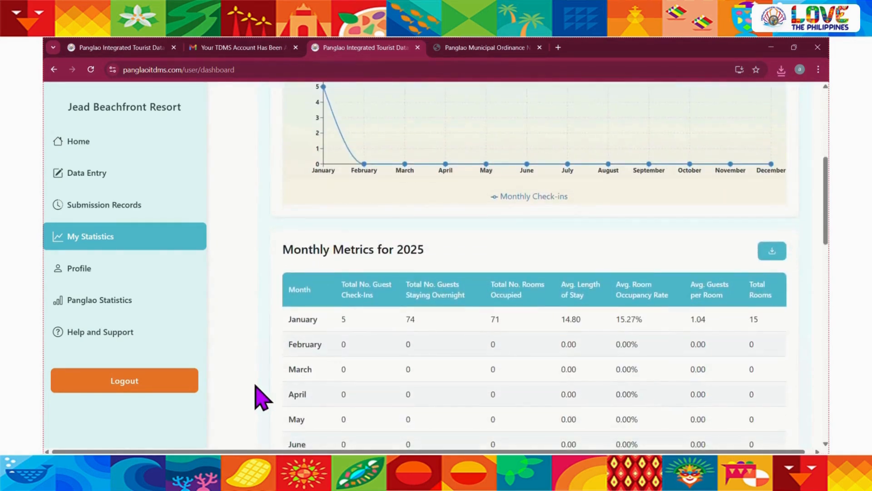
scroll(260, 396, down, 2)
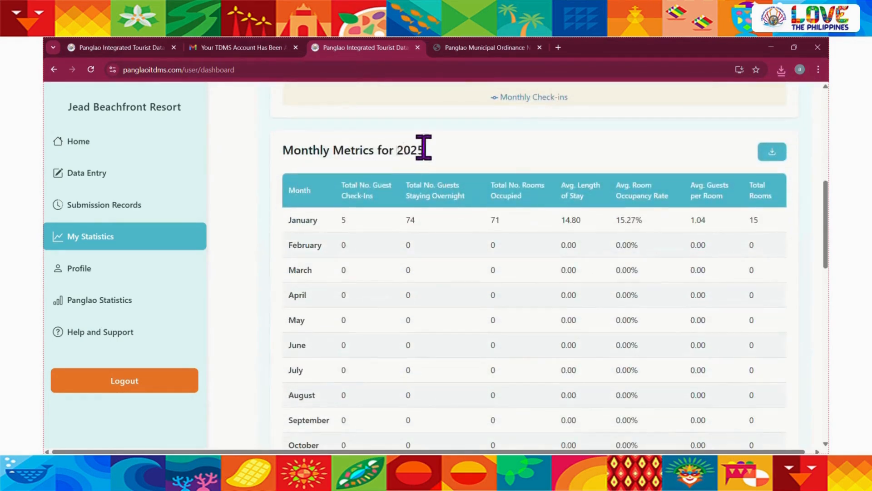
scroll(422, 277, down, 1)
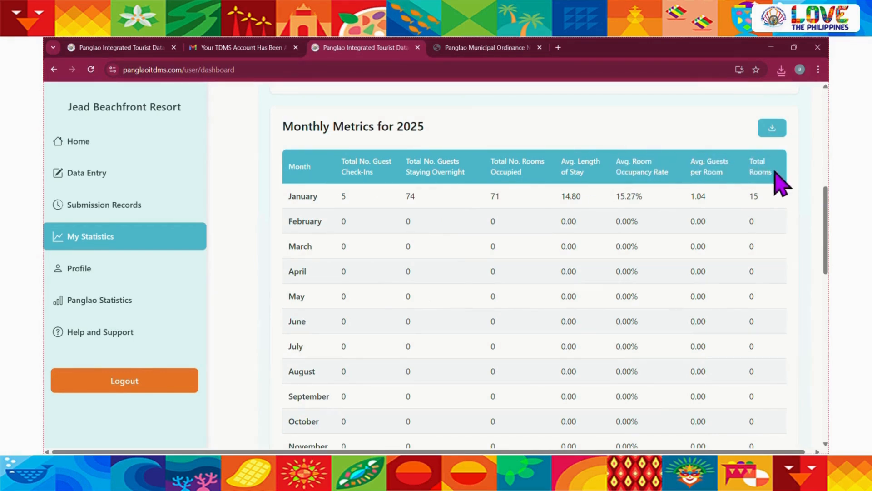
scroll(459, 274, up, 1)
scroll(459, 274, down, 3)
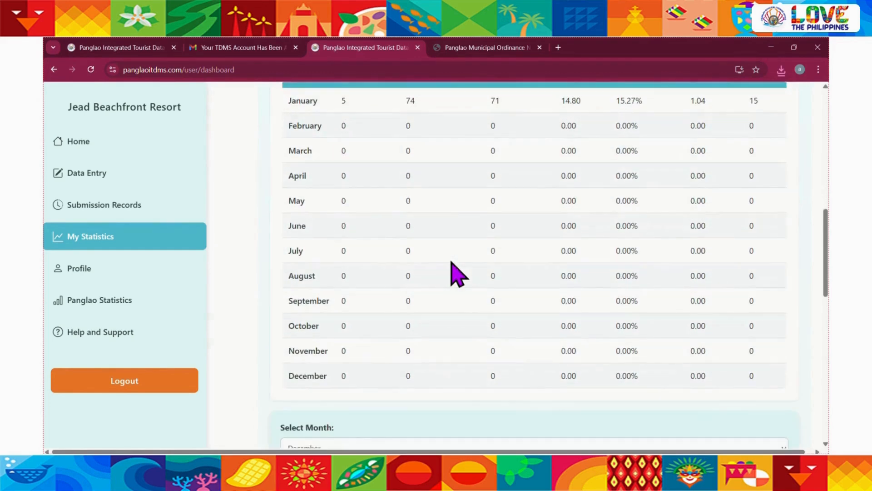
scroll(459, 274, up, 3)
scroll(451, 262, up, 1)
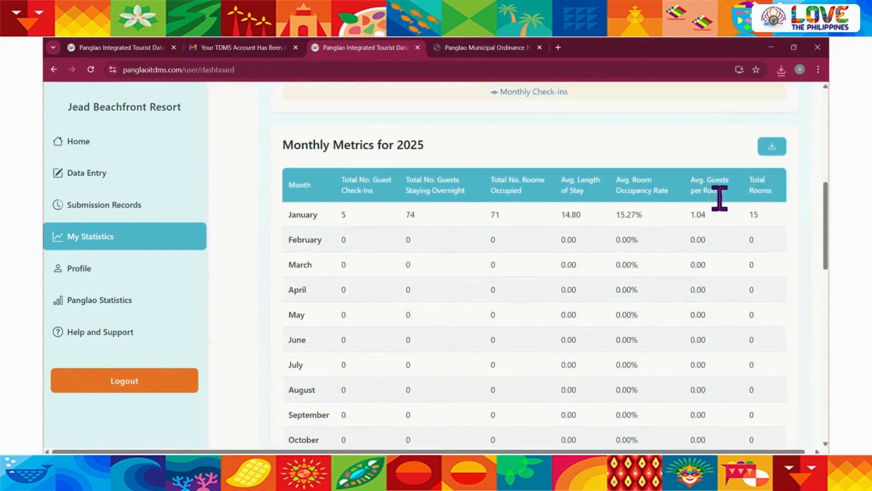
click(779, 152)
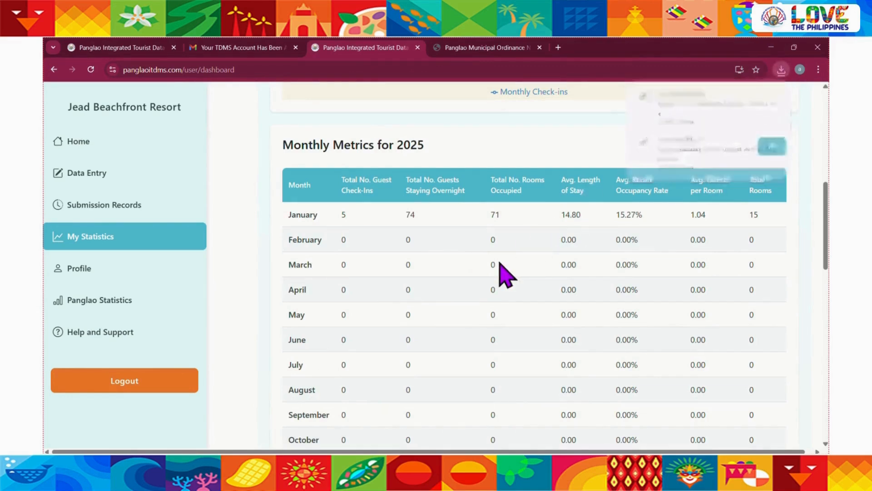
Select January for the resort's monthly guest demographics and inspect the Men vs Women chart
scroll(501, 267, down, 1)
scroll(503, 272, down, 4)
scroll(440, 342, down, 3)
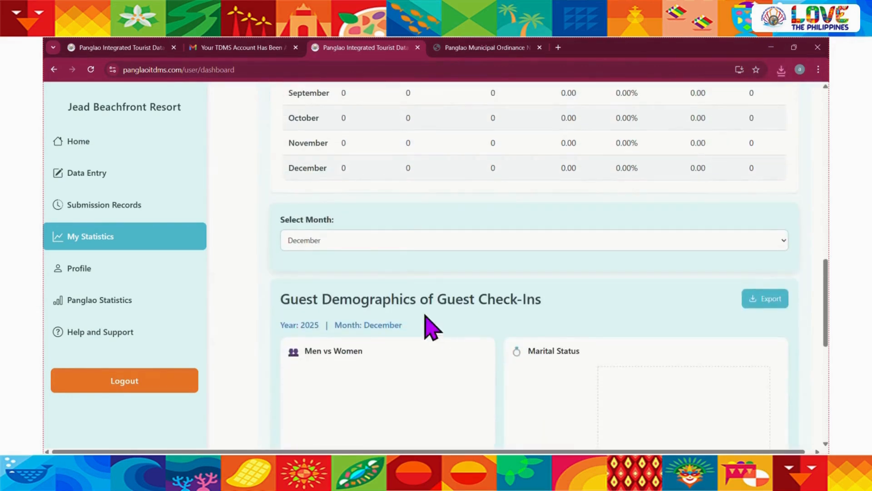
click(380, 240)
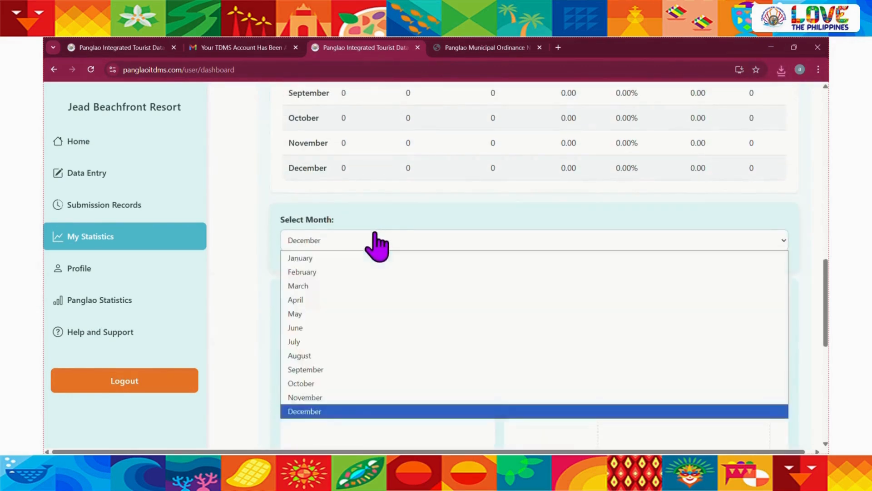
click(341, 255)
scroll(257, 295, down, 3)
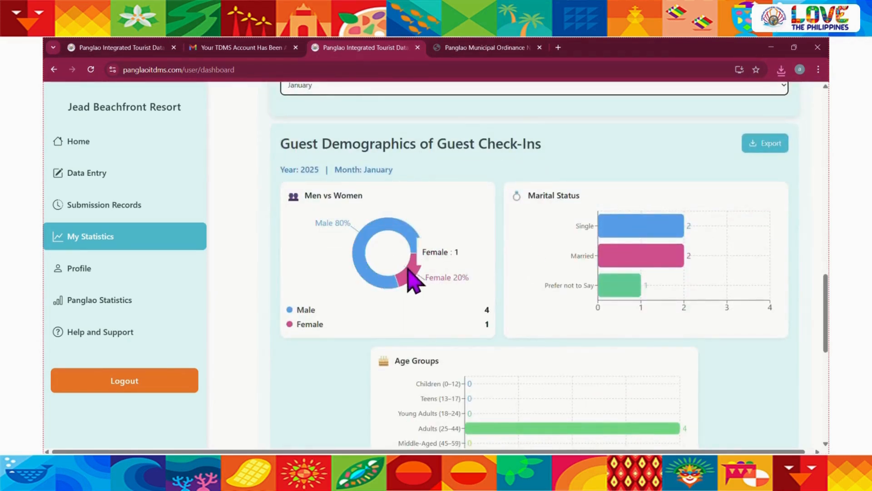
mouse_move(367, 260)
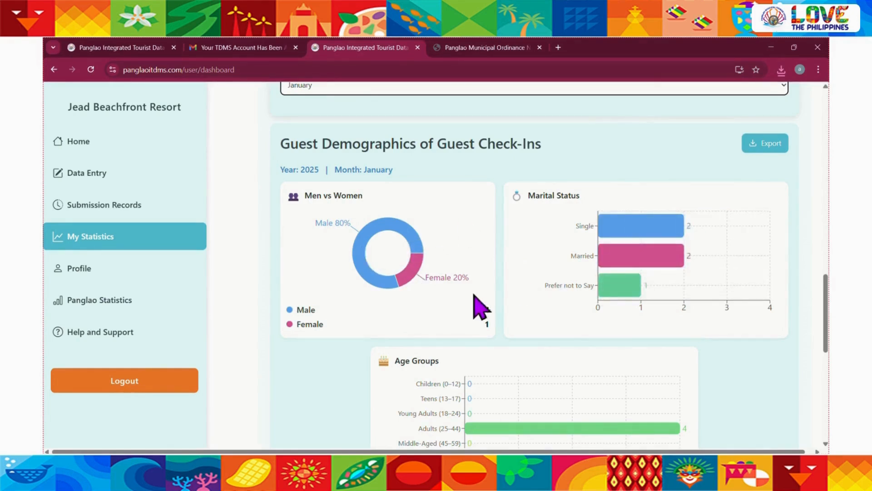
Review January's age groups chart, the gender, age and marital status table, and the Nationality Counts table
scroll(472, 302, down, 4)
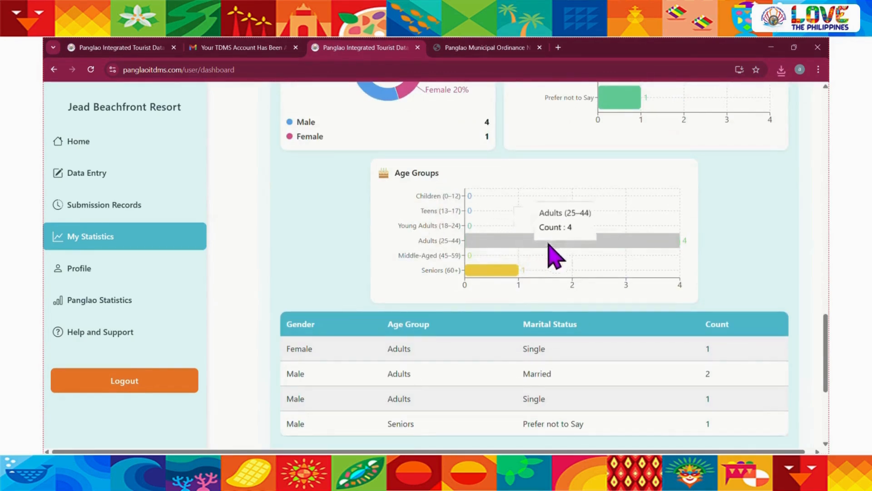
scroll(357, 305, down, 1)
scroll(354, 306, down, 2)
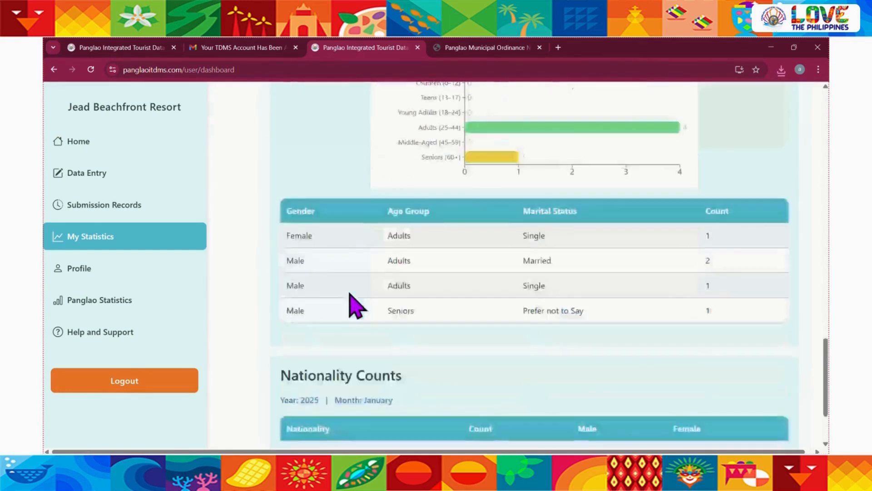
scroll(292, 295, down, 2)
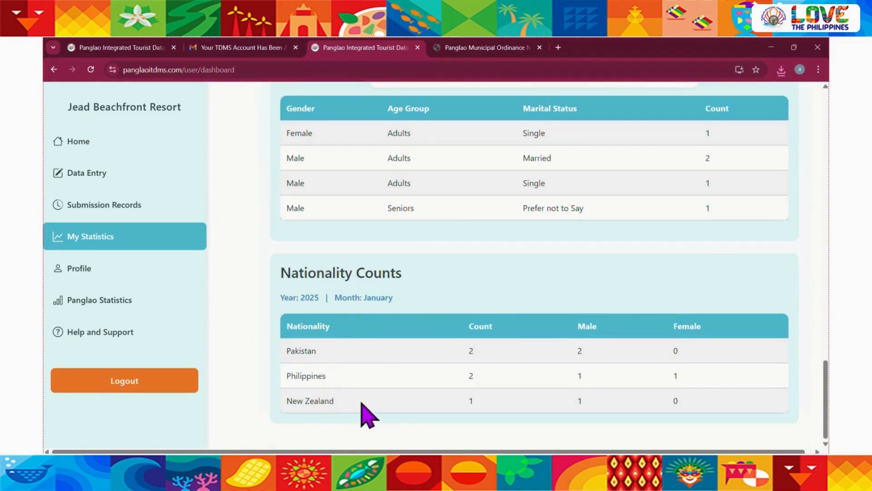
scroll(249, 312, up, 20)
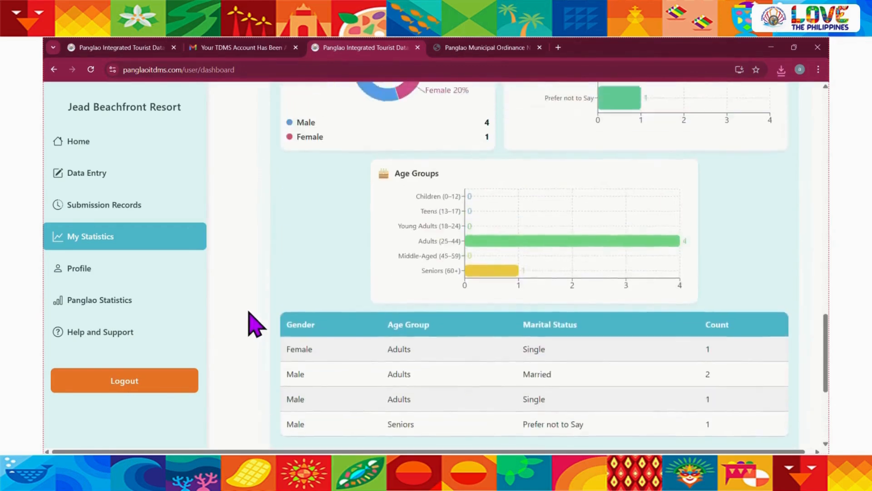
scroll(255, 323, up, 15)
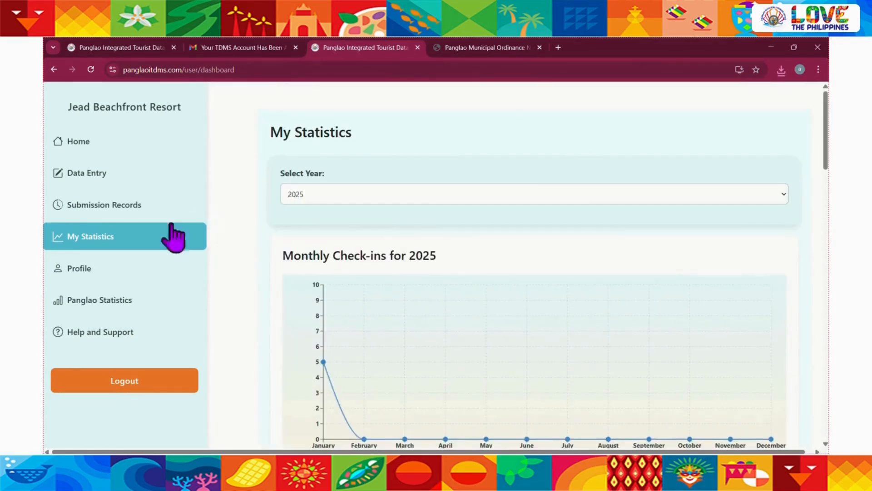
Open the resort's profile and review its basic information, location details and accommodation details
click(73, 272)
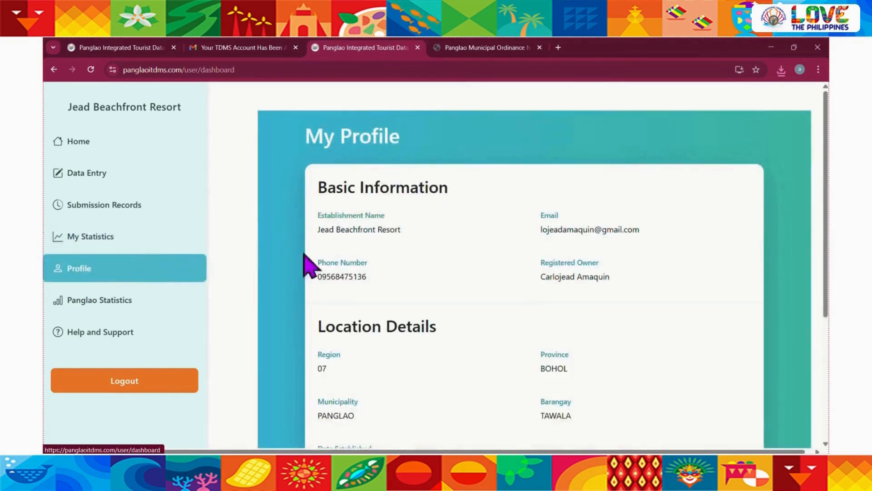
scroll(308, 289, down, 1)
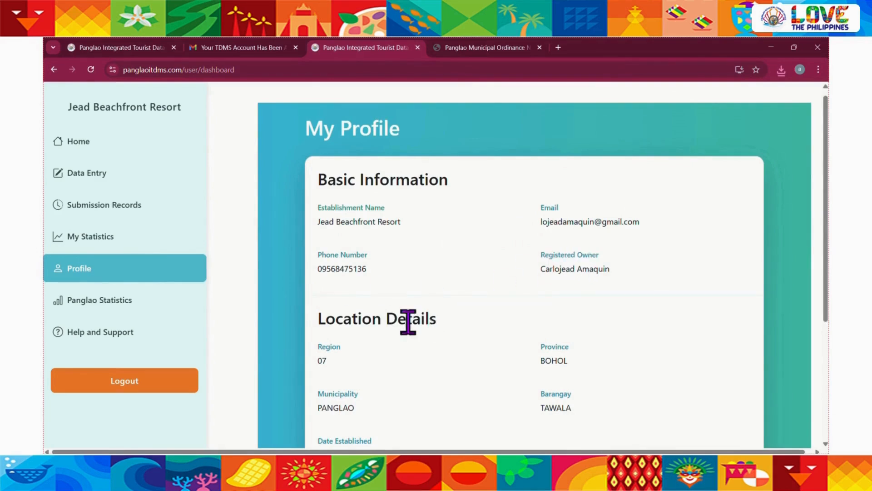
scroll(408, 322, down, 3)
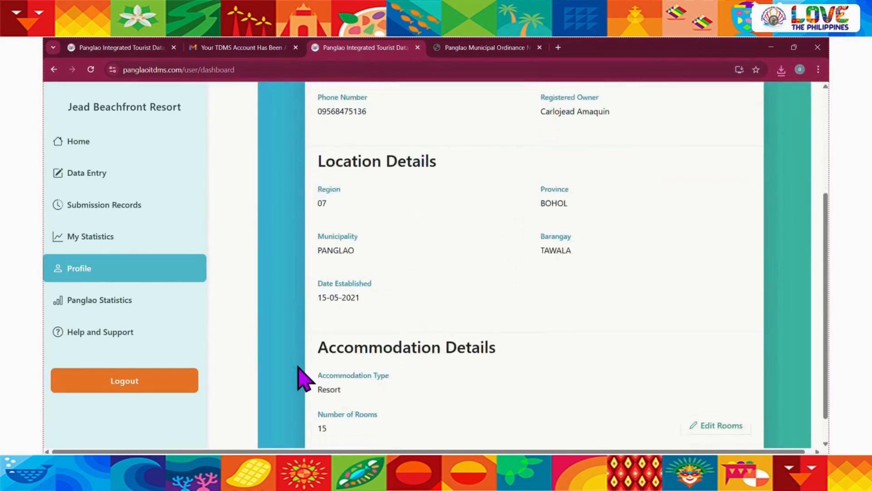
scroll(303, 379, up, 4)
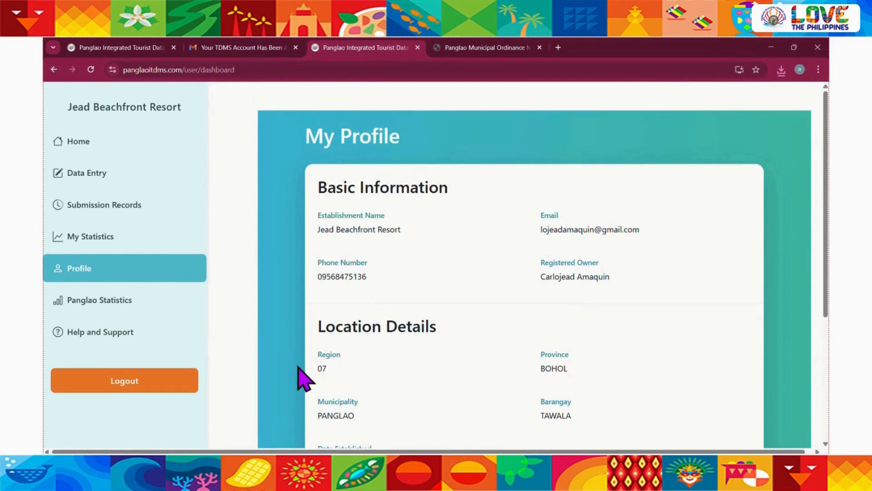
scroll(397, 312, down, 4)
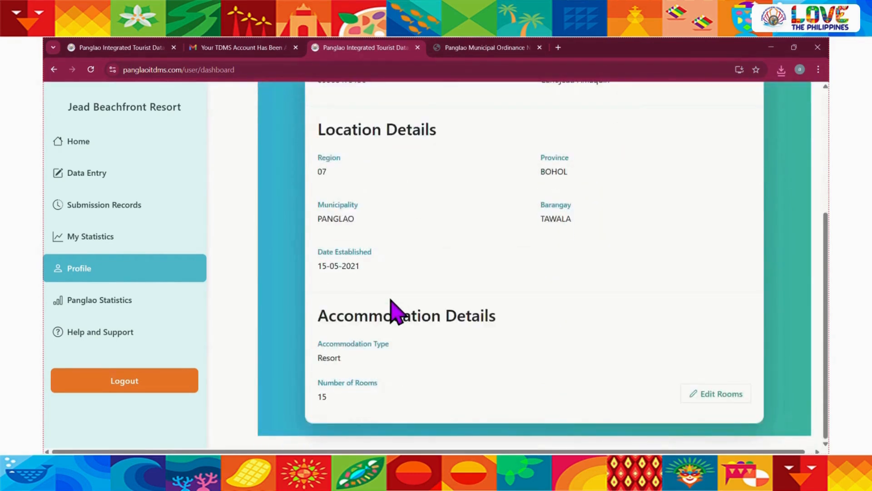
ctrl+scroll(341, 404, up, 5)
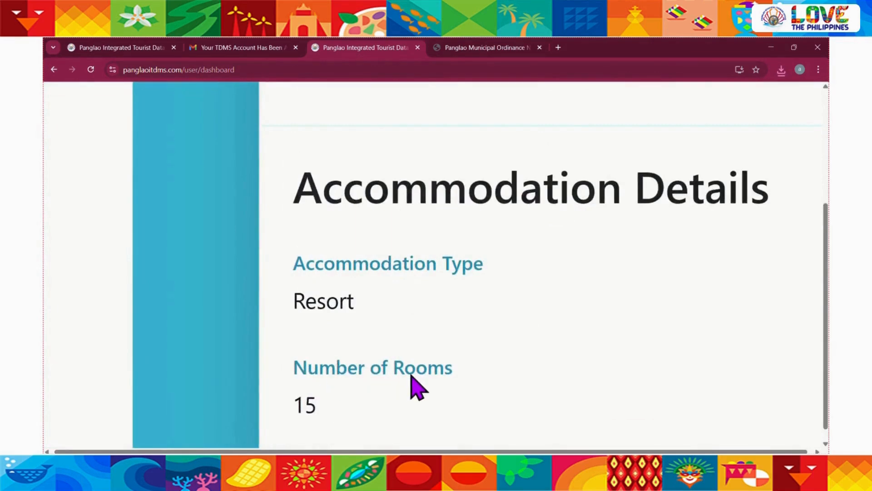
ctrl+scroll(418, 389, down, 5)
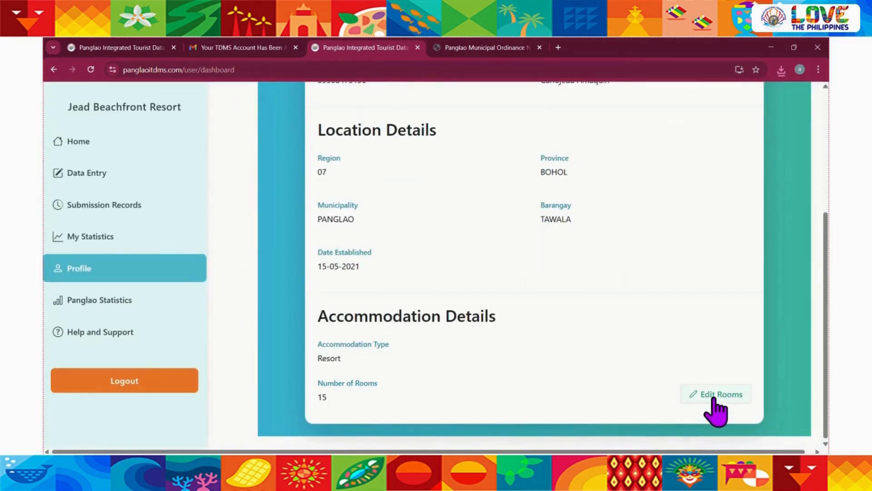
Set the resort's number of rooms to 17 in the accommodation details and save the change
click(711, 398)
scroll(585, 347, down, 3)
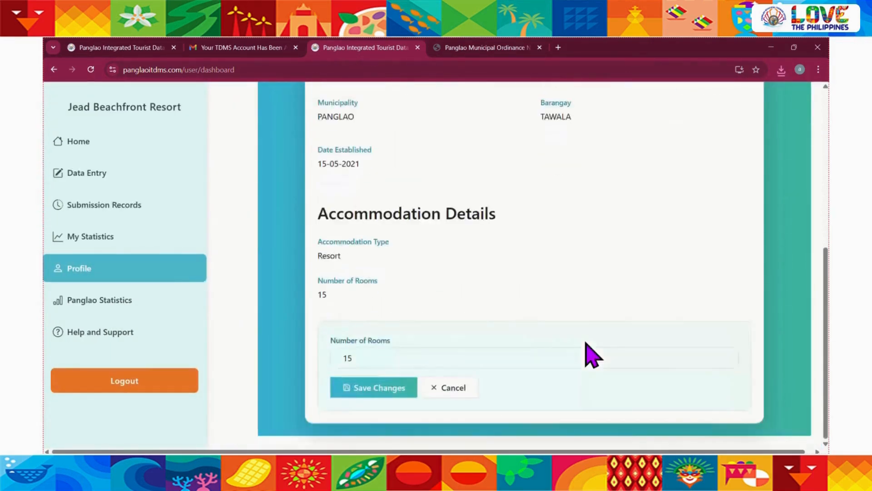
click(505, 352)
key(BackSpace)
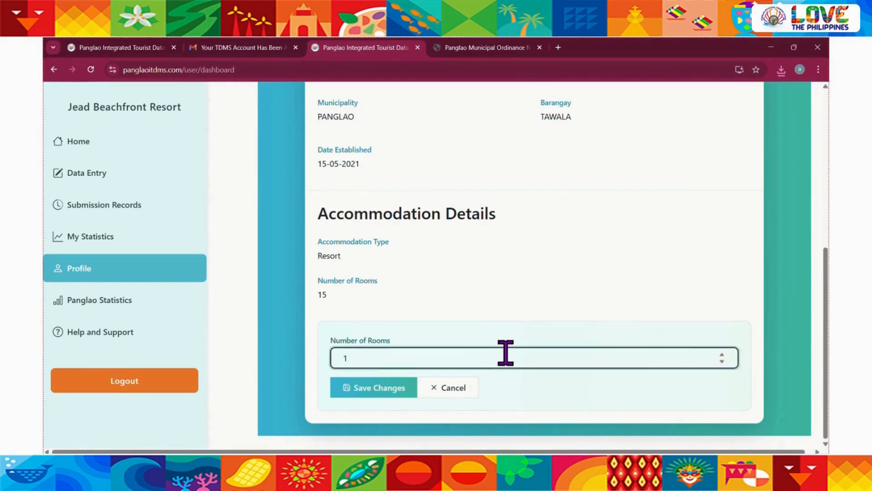
text(7)
click(381, 388)
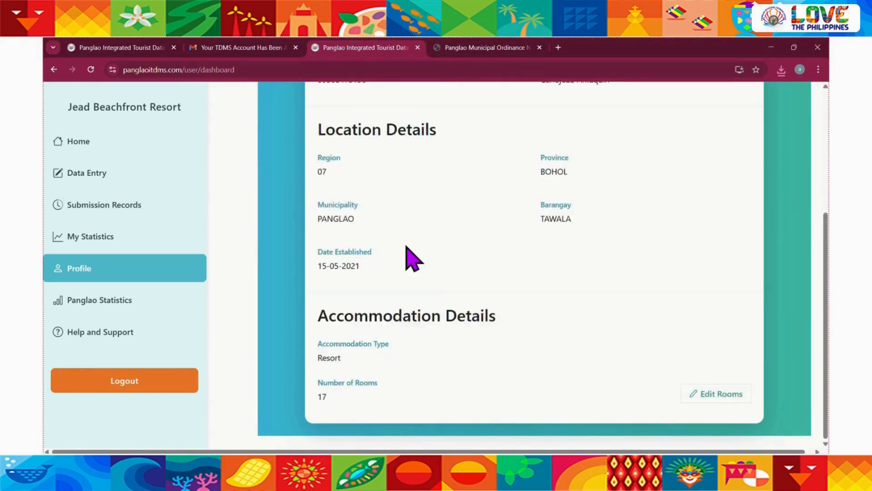
Check the monthly guest data entry grid for the added Room 16 and Room 17 columns
scroll(413, 259, up, 5)
click(57, 176)
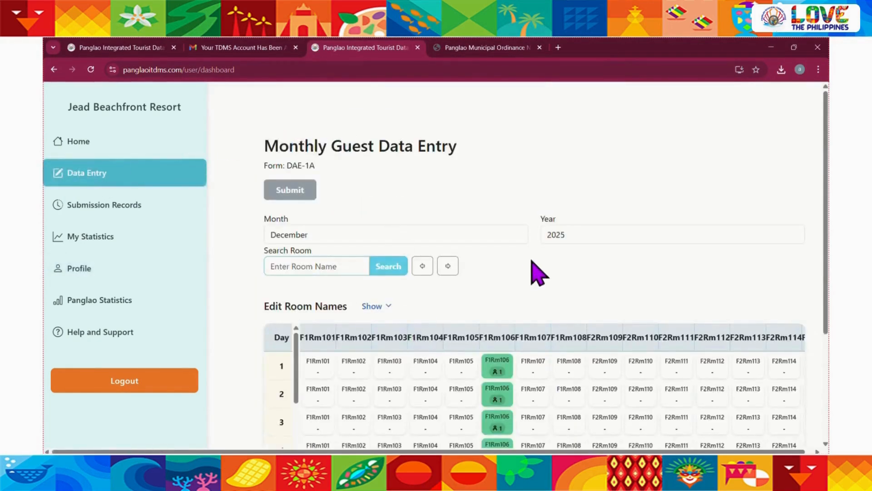
scroll(529, 259, down, 2)
scroll(614, 318, right, 4)
scroll(614, 318, right, 1)
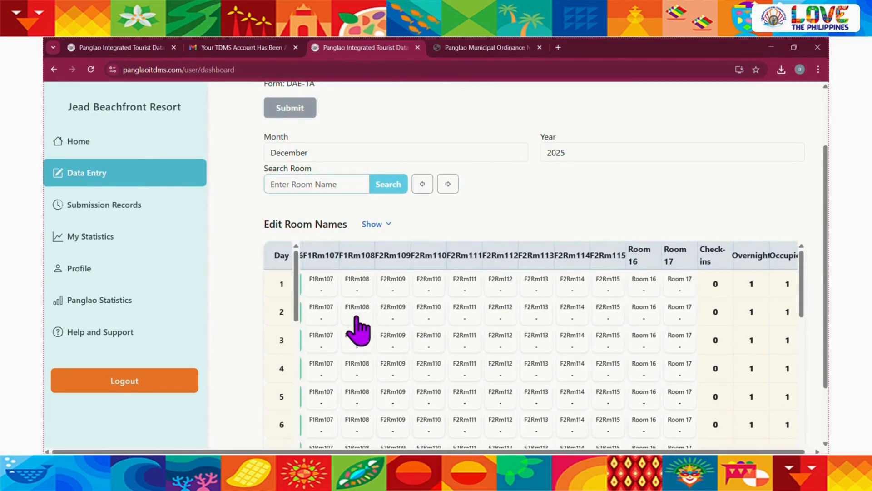
scroll(359, 328, left, 4)
scroll(356, 327, left, 2)
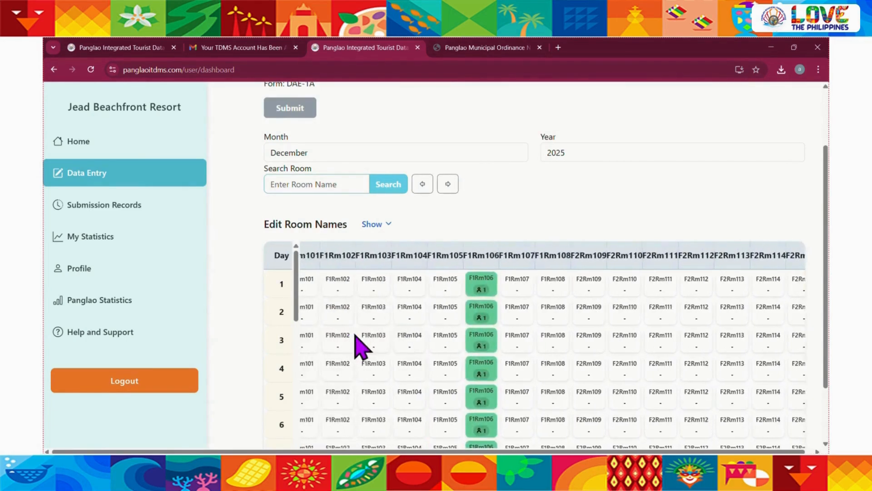
scroll(357, 340, down, 1)
Return to the resort's profile and look over its details again
click(72, 275)
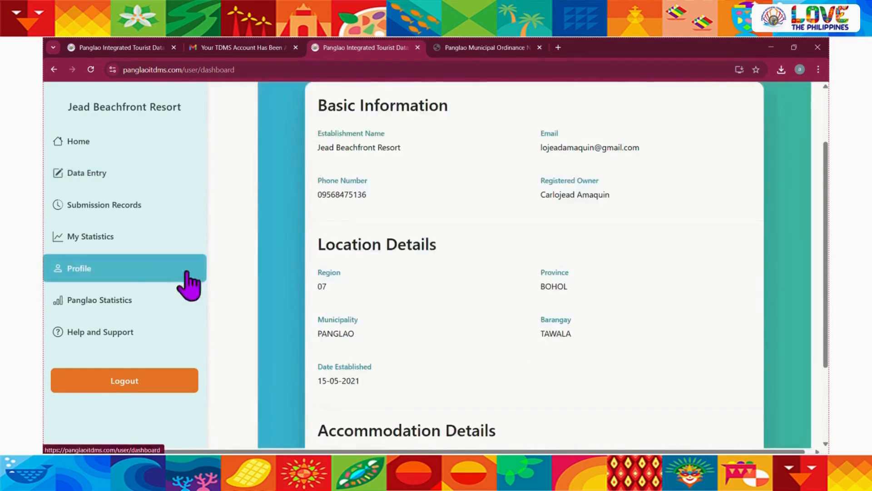
scroll(302, 331, down, 2)
scroll(302, 331, up, 2)
scroll(301, 331, up, 2)
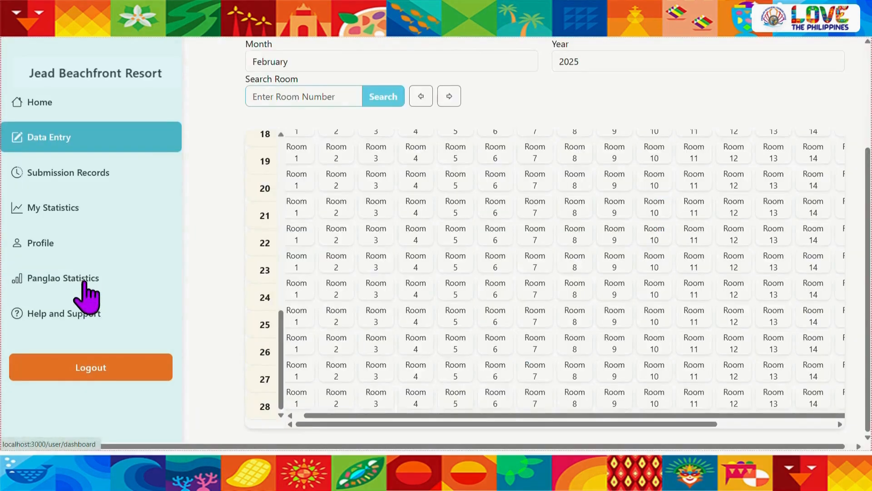
Open the Panglao-wide statistics, select January for 2025, and inspect the actual and predicted guest check-ins chart
click(84, 282)
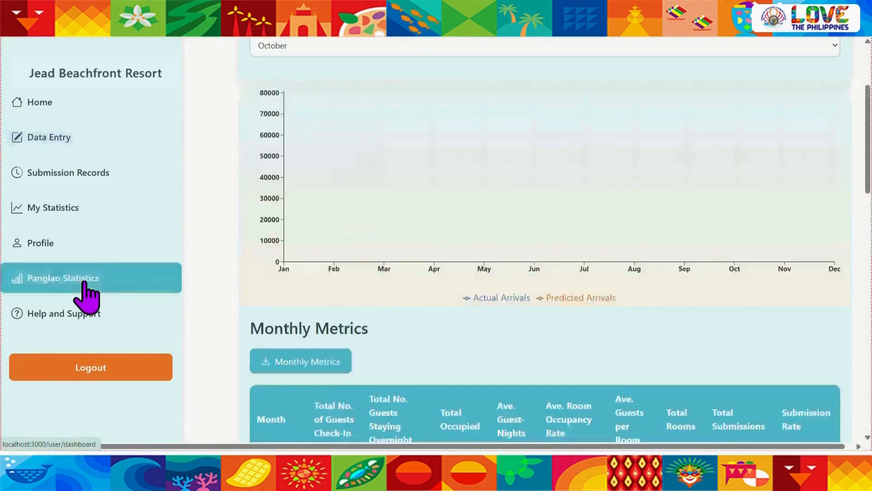
scroll(249, 249, up, 3)
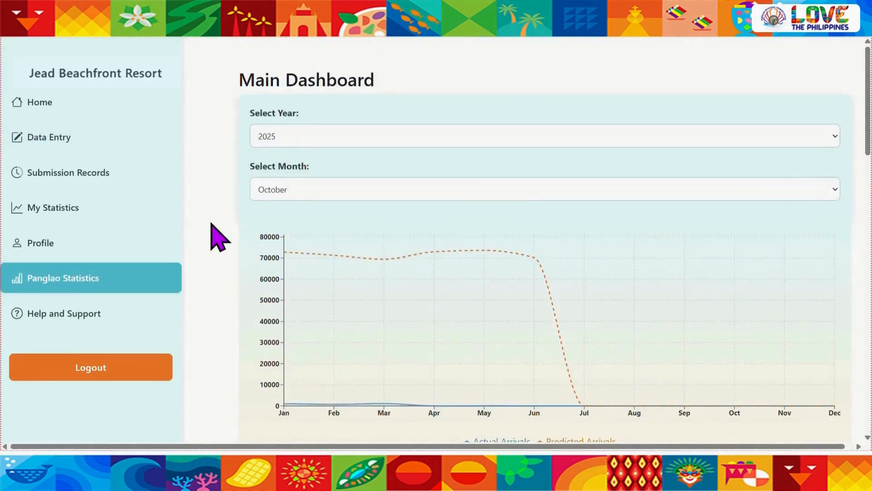
click(349, 142)
click(202, 175)
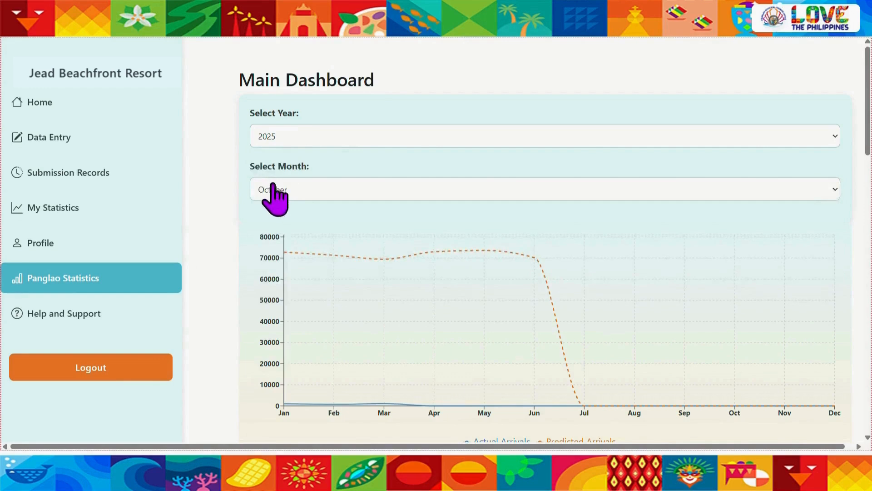
click(273, 188)
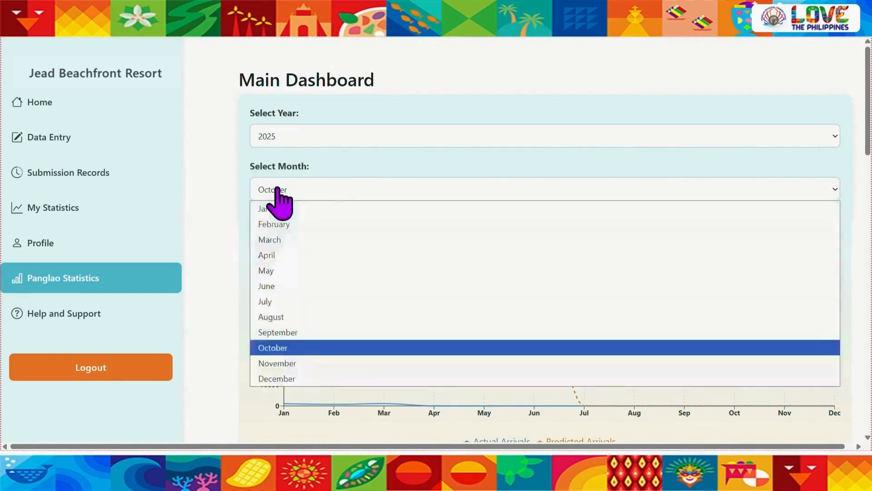
click(257, 212)
scroll(208, 283, down, 1)
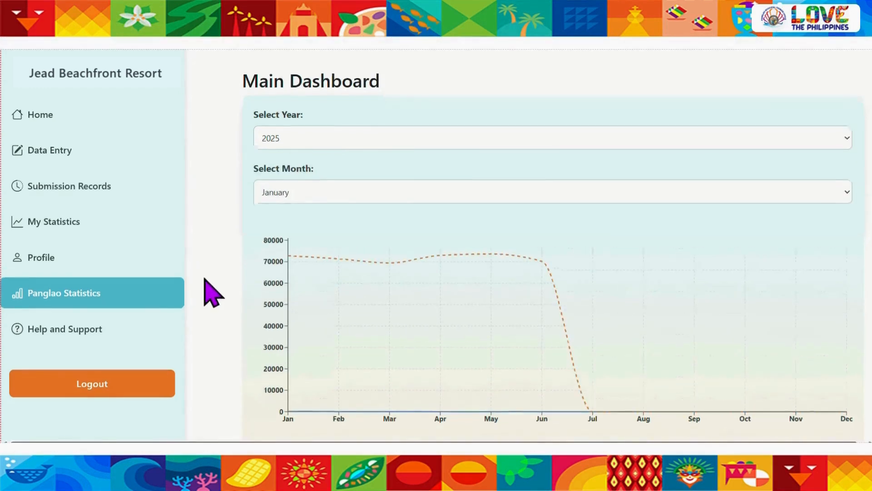
mouse_move(291, 318)
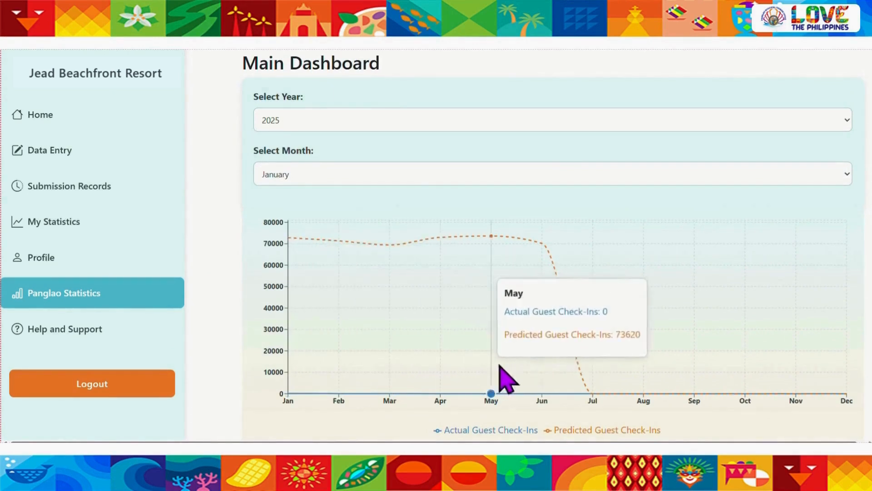
scroll(199, 302, up, 1)
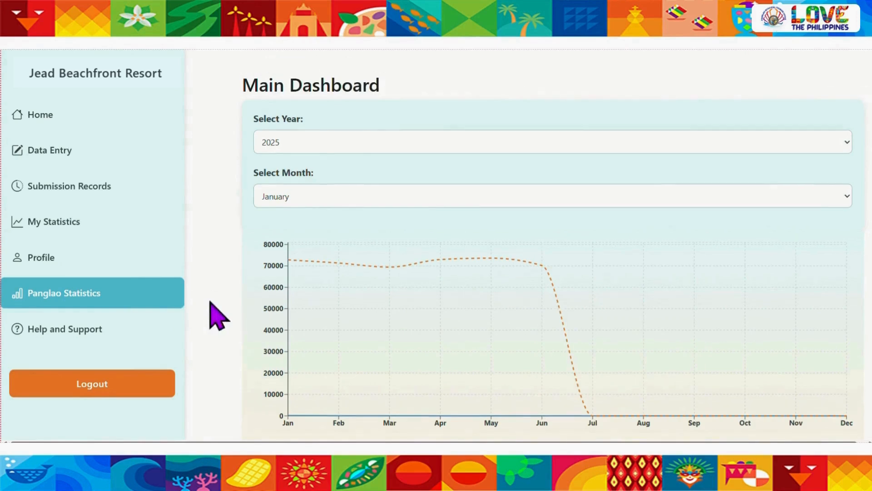
Switch the Panglao statistics to 2024 and compare actual with predicted guest check-ins by month
click(343, 142)
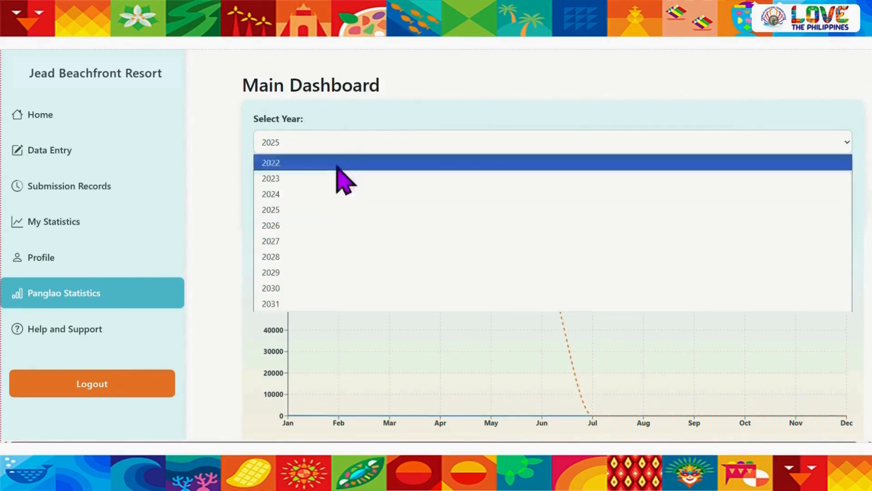
click(326, 195)
scroll(226, 300, down, 1)
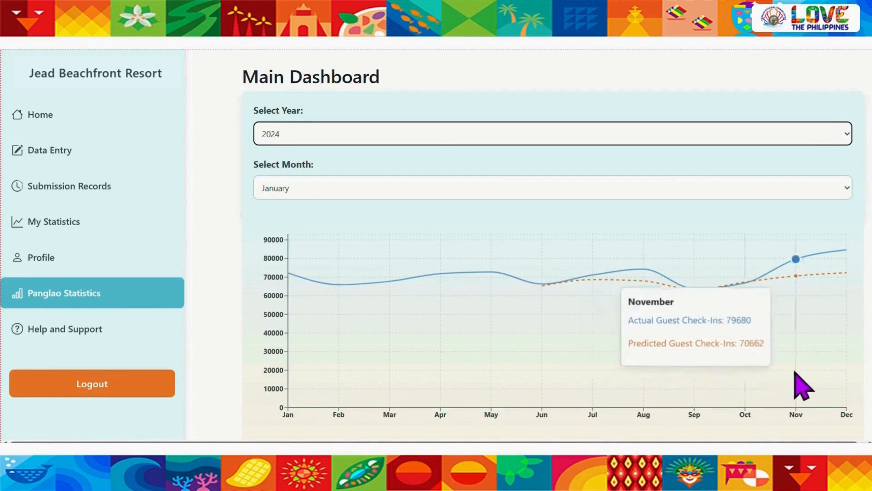
click(227, 302)
View the Panglao guest check-ins chart for 2022 and for 2023, inspecting the monthly values
click(358, 134)
click(326, 153)
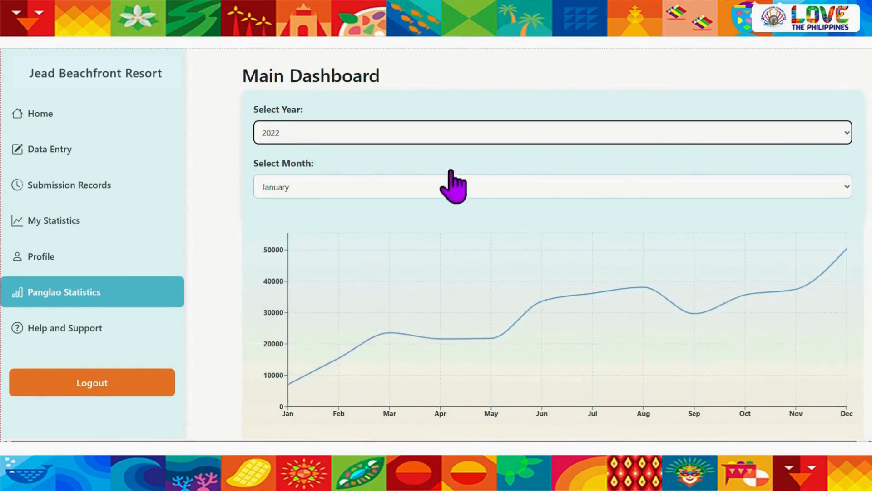
click(382, 134)
click(373, 168)
scroll(273, 377, down, 1)
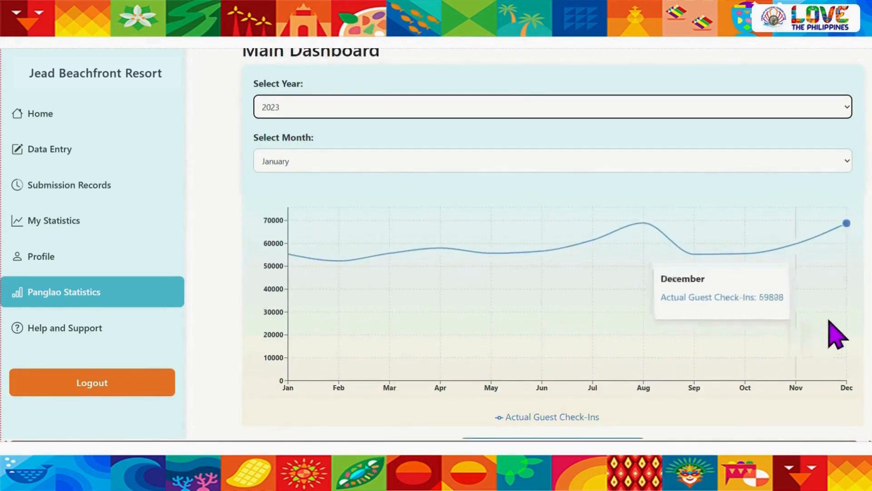
Set the Panglao statistics year back to 2024 and review its actual and predicted guest check-ins again
scroll(835, 331, up, 1)
click(411, 140)
click(382, 192)
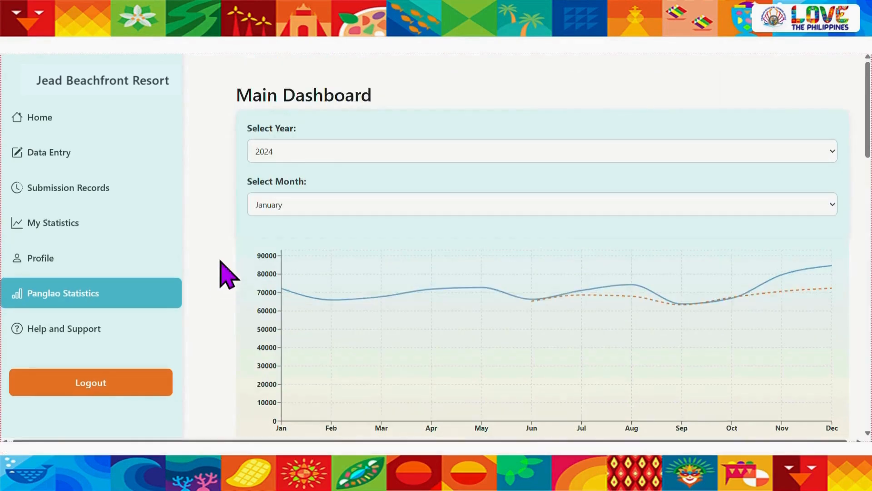
Set the Panglao statistics year to 2025 and inspect the actual and predicted guest check-ins by month
click(325, 152)
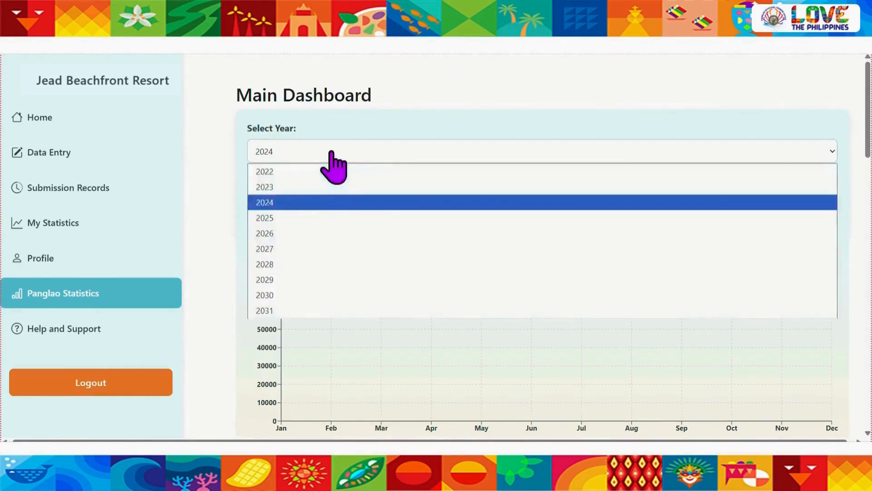
click(302, 217)
scroll(212, 314, down, 2)
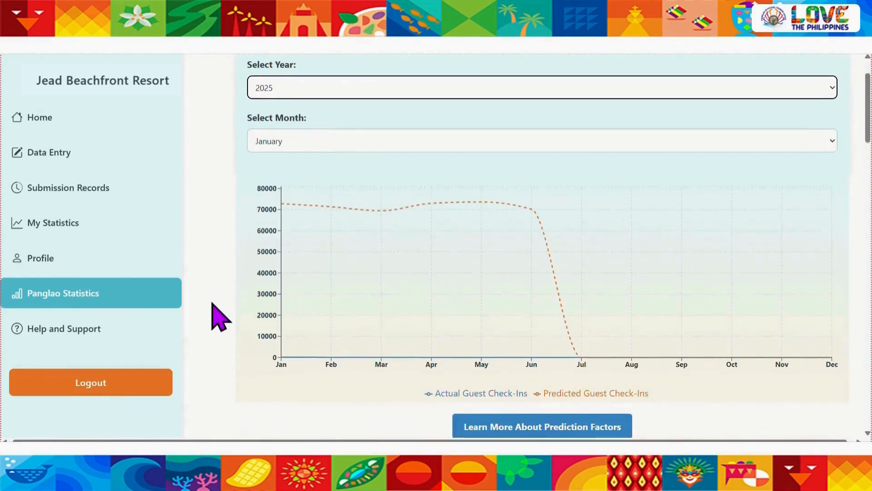
mouse_move(335, 292)
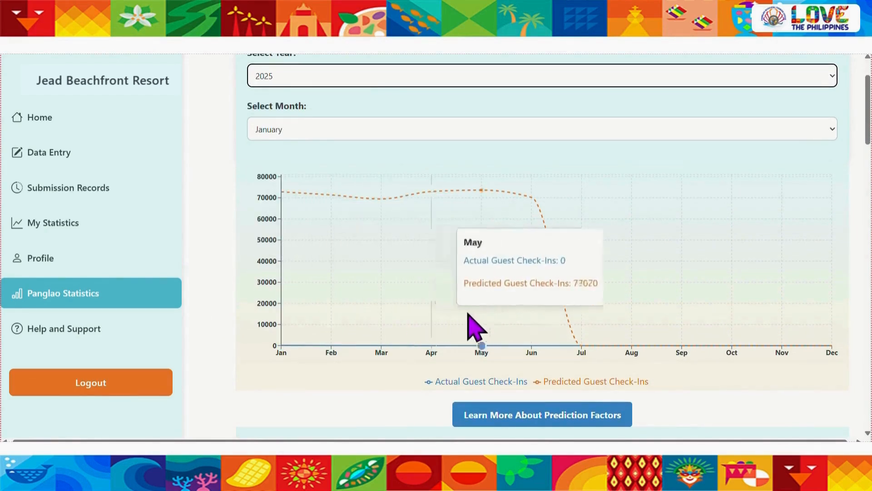
Open the explanation of the prediction factors and read through the XGBoost forecasting notebook, including its training output and actual-versus-predicted arrivals chart
click(530, 422)
scroll(61, 277, down, 5)
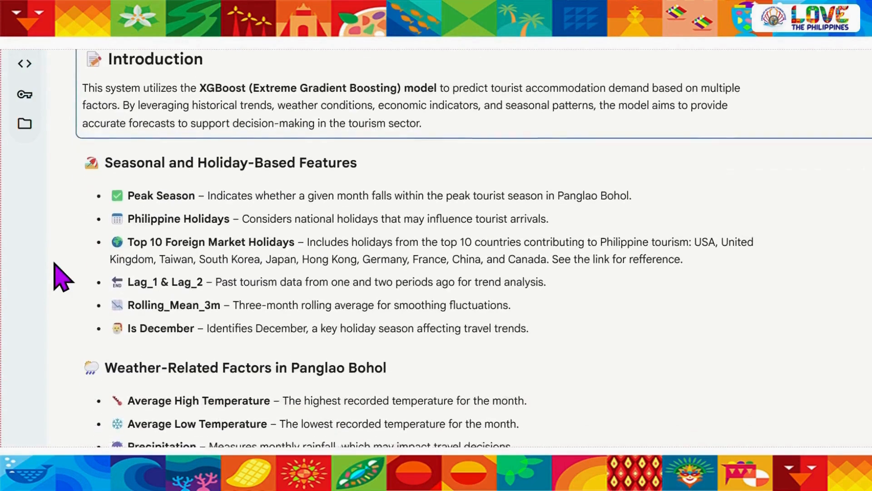
scroll(89, 331, down, 10)
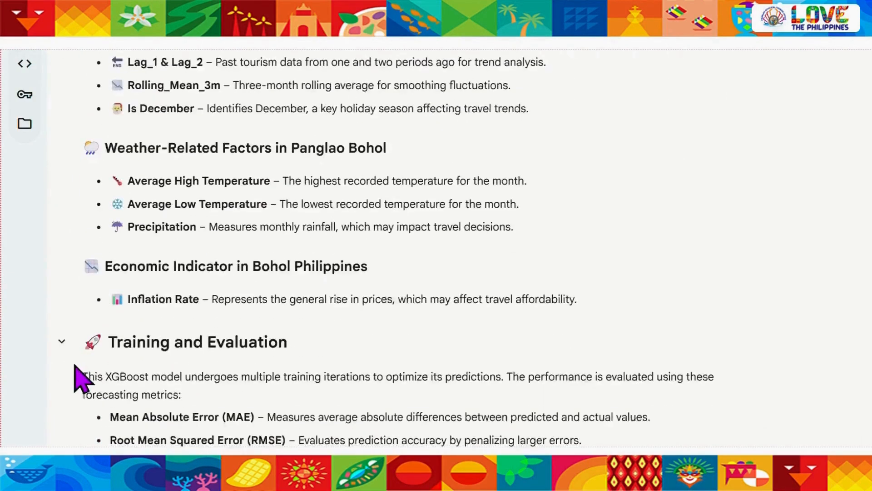
scroll(82, 379, down, 10)
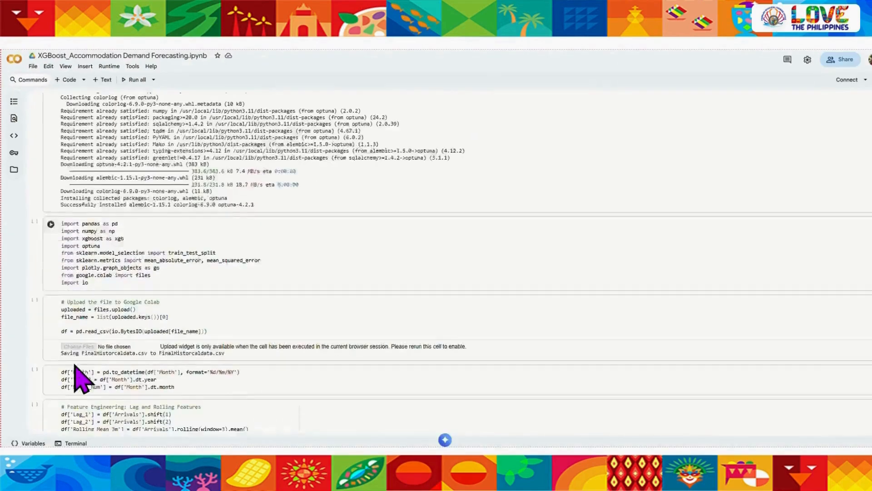
scroll(49, 388, down, 15)
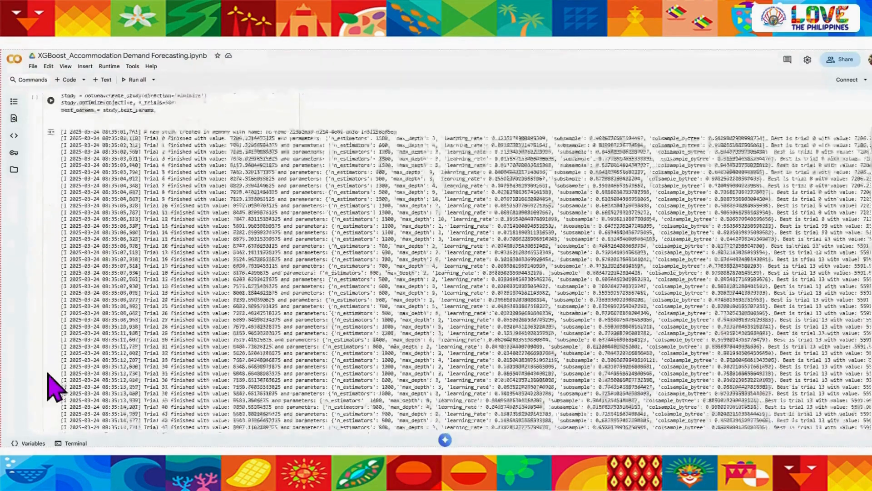
scroll(54, 407, down, 10)
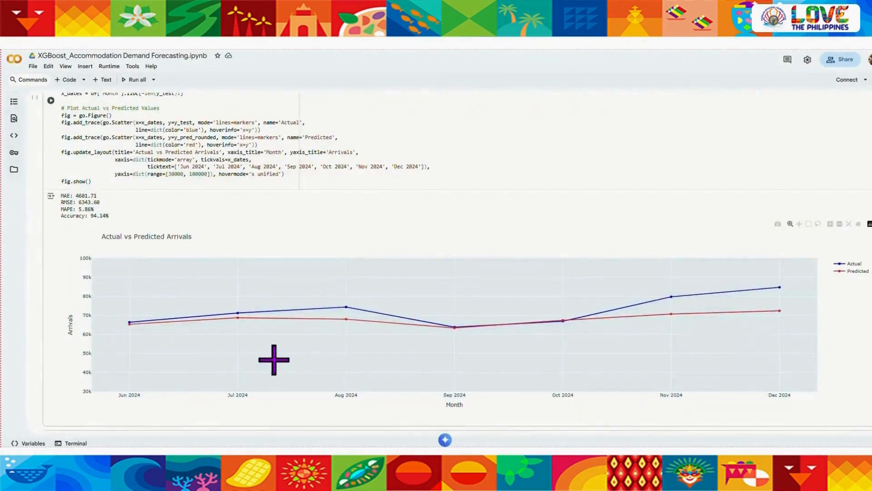
scroll(500, 371, down, 10)
scroll(500, 374, up, 1)
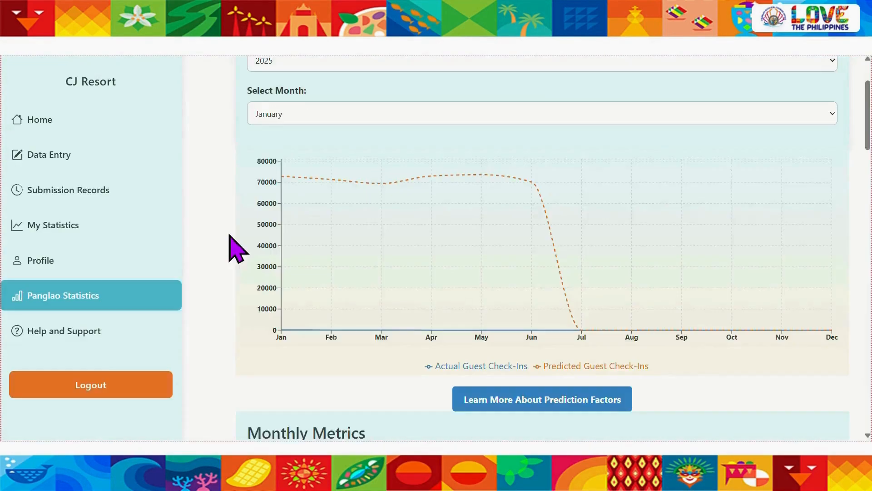
Review the 2025 Monthly Metrics table for Panglao and export it as a file
scroll(229, 233, down, 4)
scroll(218, 316, down, 6)
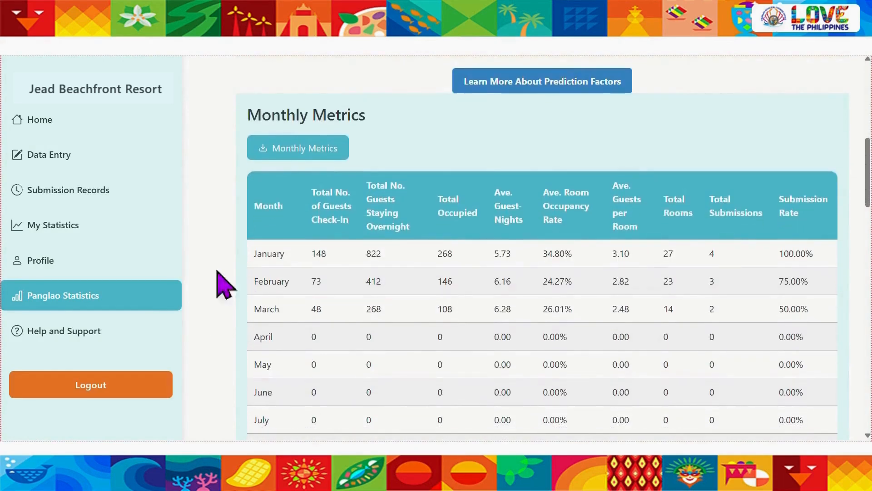
scroll(218, 282, down, 2)
scroll(218, 282, up, 4)
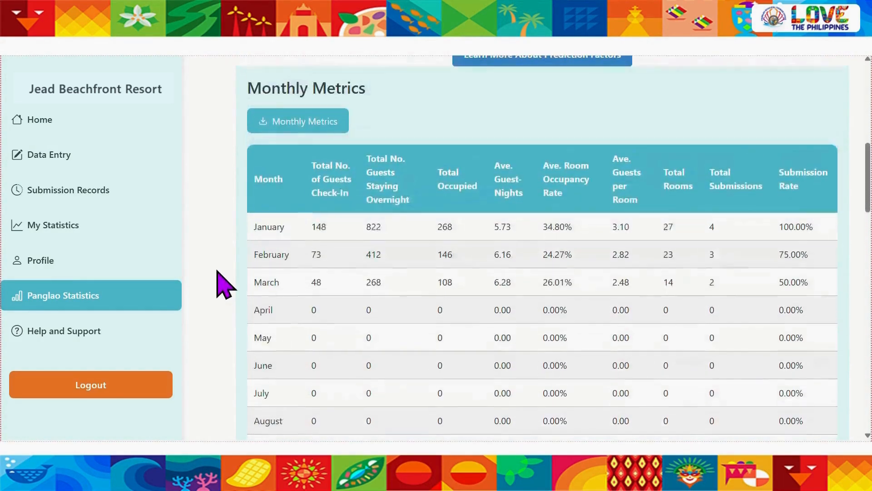
click(289, 124)
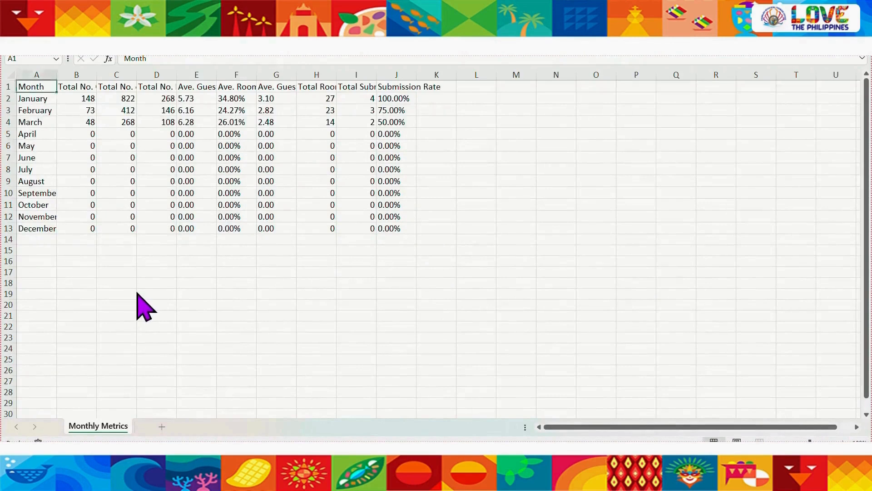
click(467, 239)
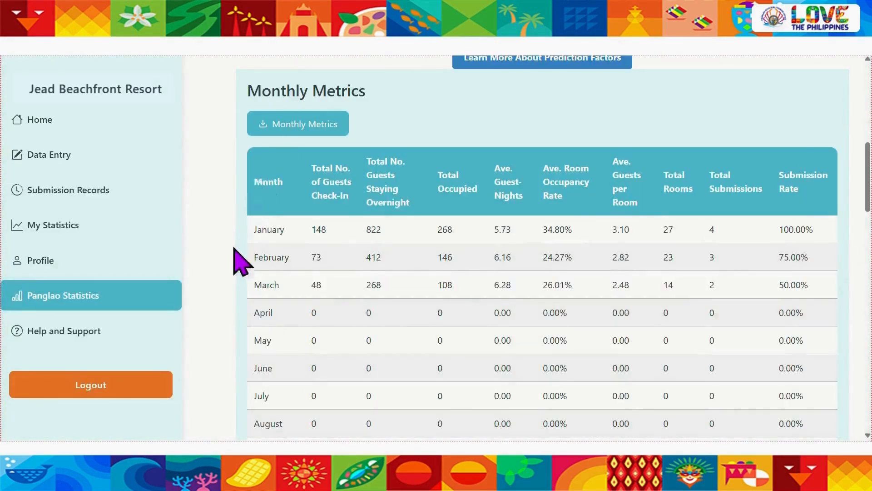
Export the Panglao Guest Demographics report for January 2025 and view its Summary Data sheet
scroll(239, 261, down, 10)
scroll(213, 289, down, 5)
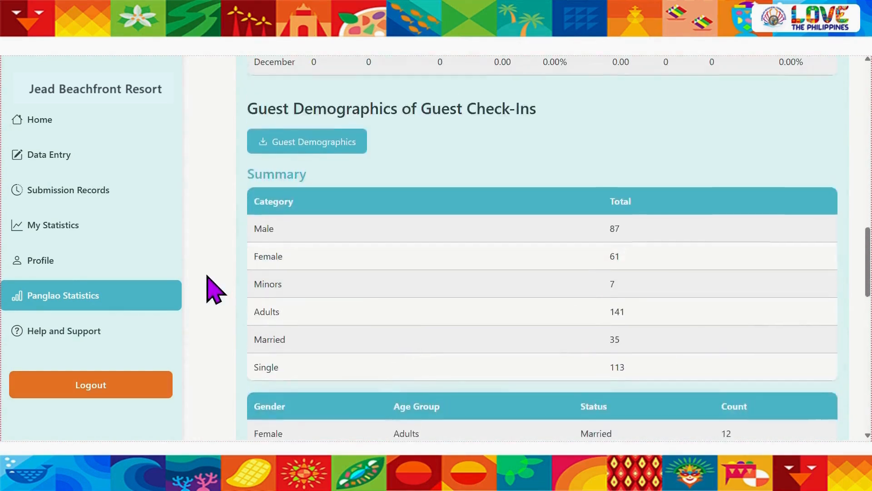
click(305, 156)
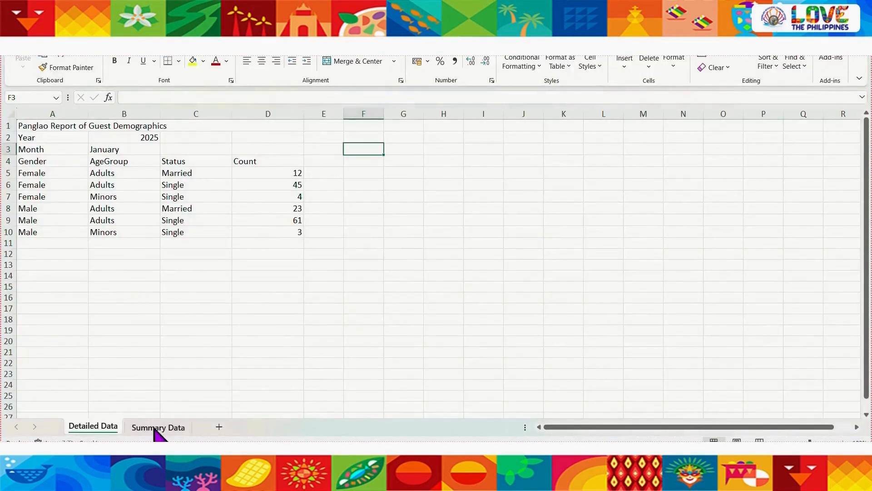
click(158, 427)
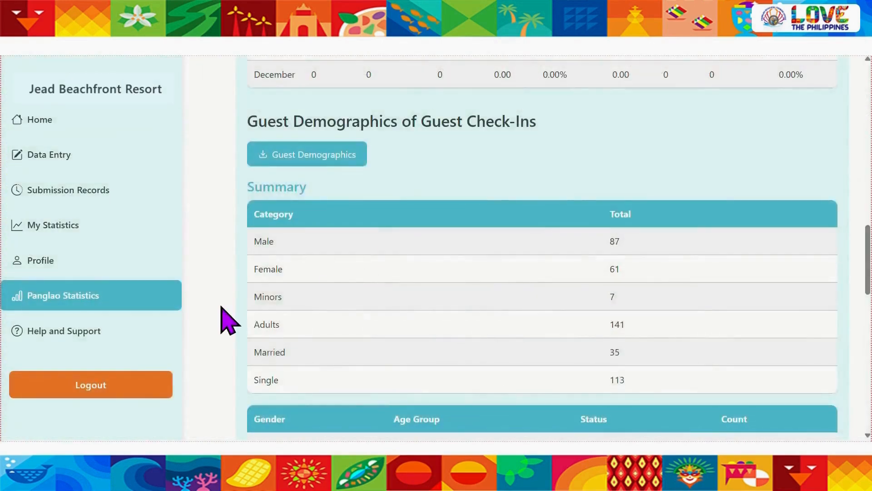
Export the DAE-form 2 report from the Top Markets Ranking and look through its regional distribution of travellers
scroll(222, 307, down, 10)
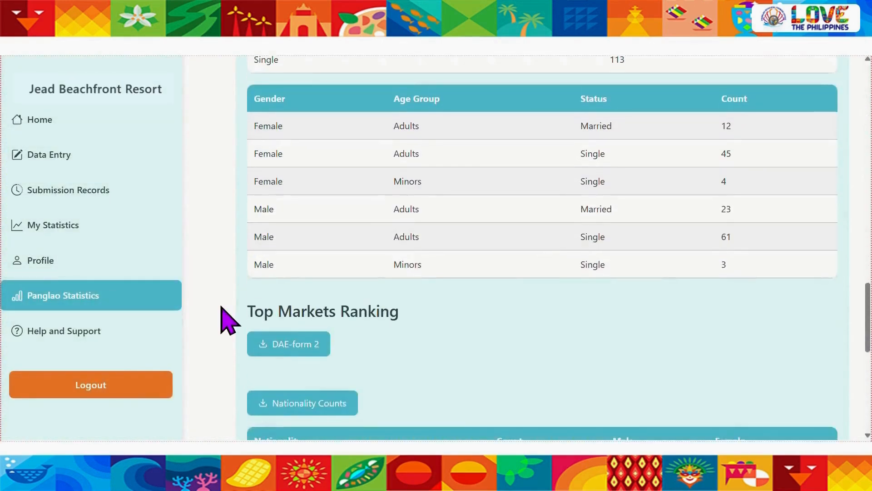
scroll(222, 320, down, 8)
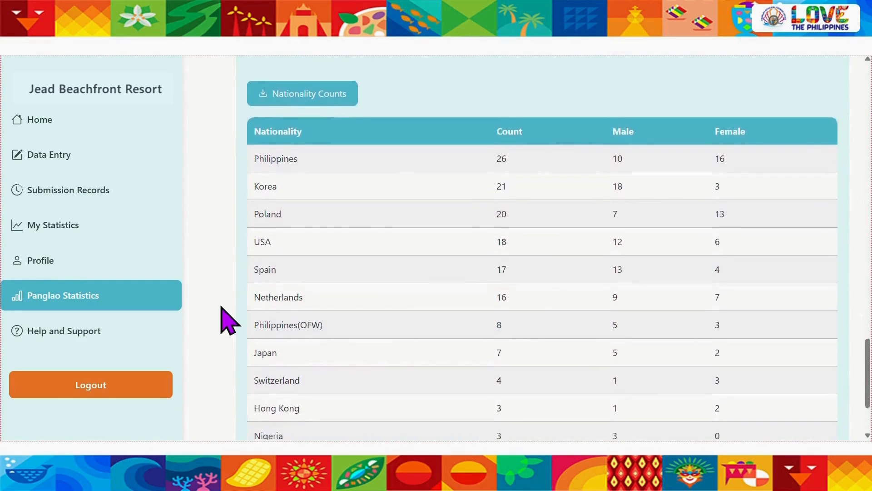
scroll(221, 321, up, 5)
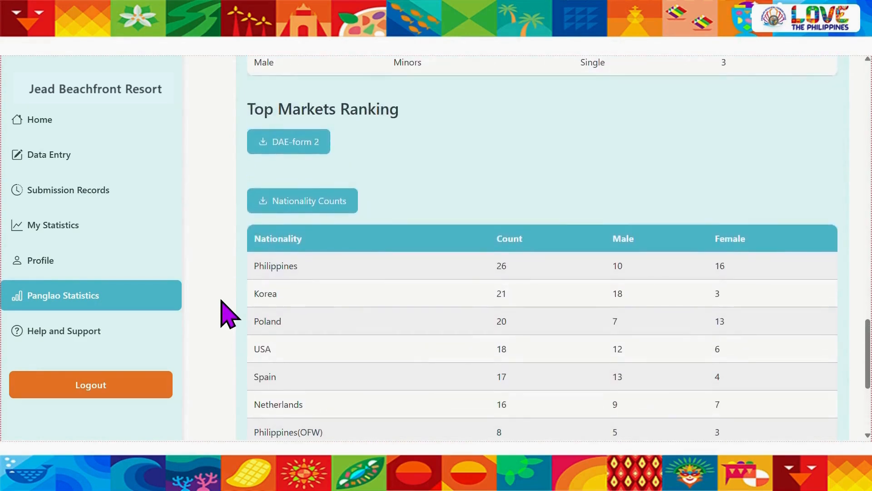
click(280, 144)
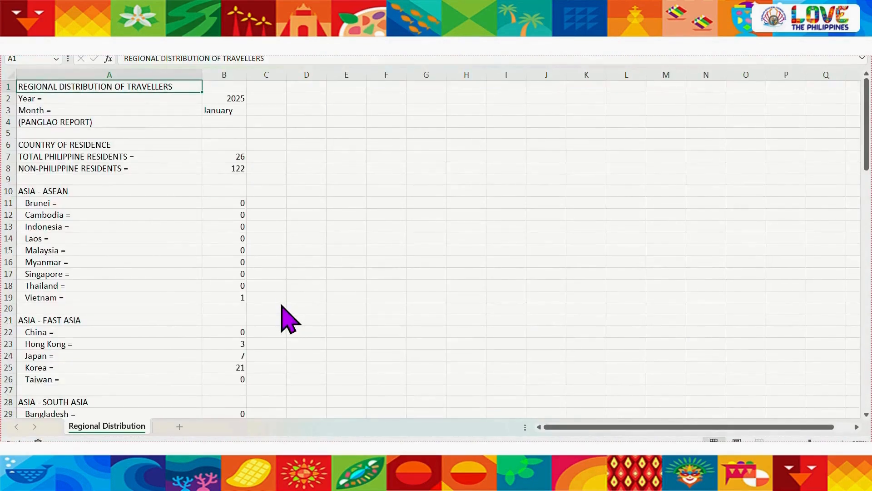
scroll(287, 317, down, 20)
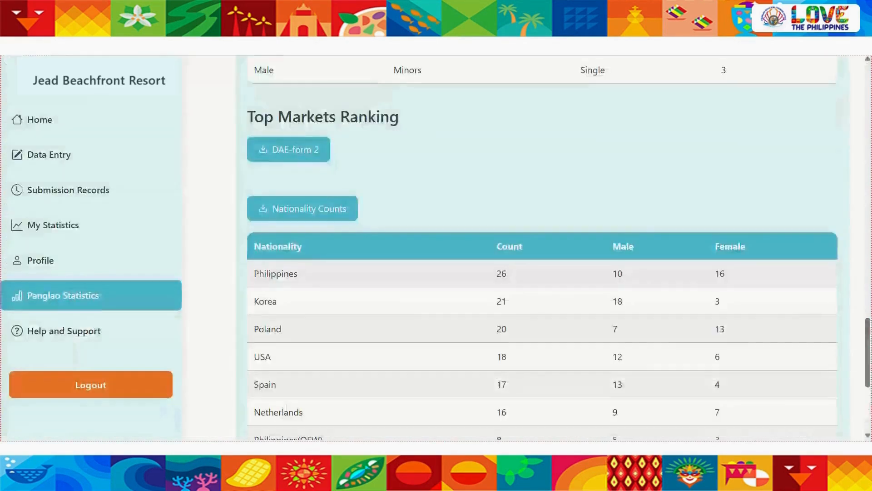
Look over the nationality counts under Top Markets Ranking and return to the start of the Main Dashboard
scroll(338, 272, down, 5)
scroll(347, 313, up, 20)
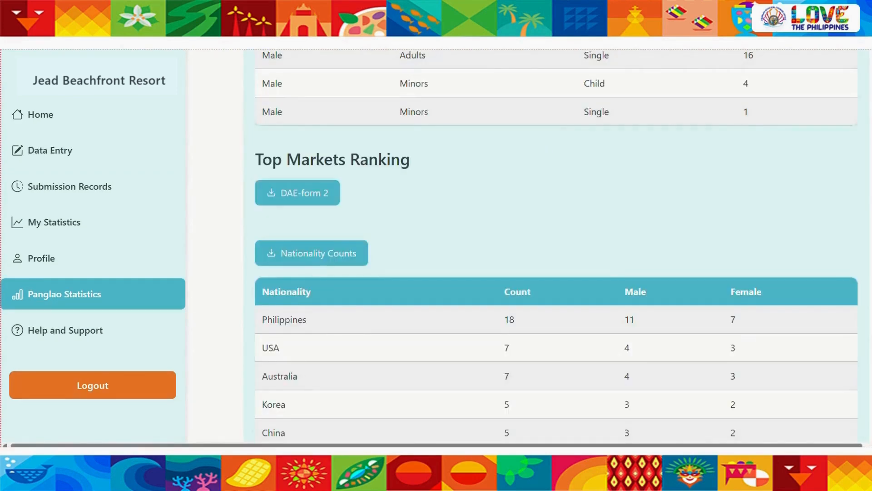
scroll(409, 194, up, 20)
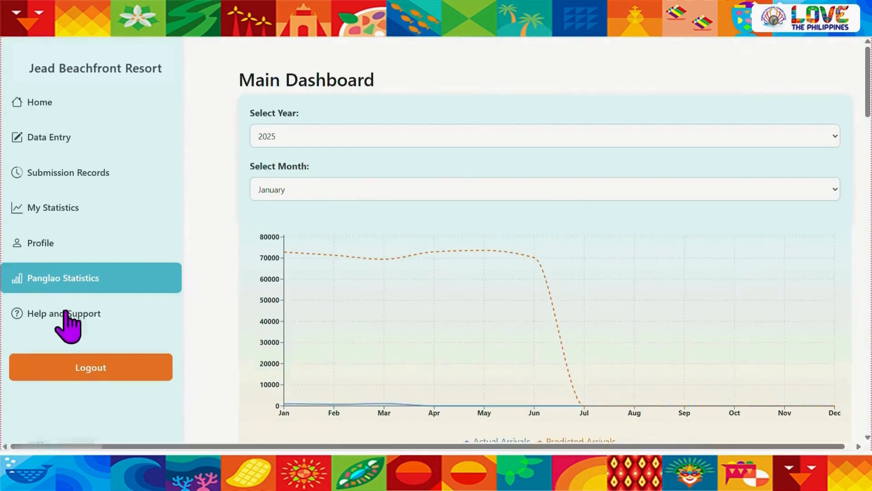
Open Help and Support and look over the Tourism Office contact details, office hours and TDMS tutorial video
click(65, 313)
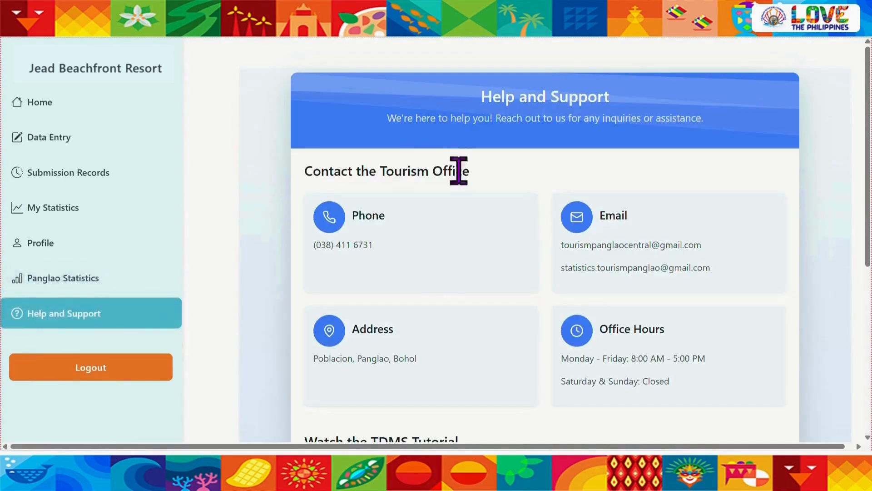
scroll(431, 271, down, 1)
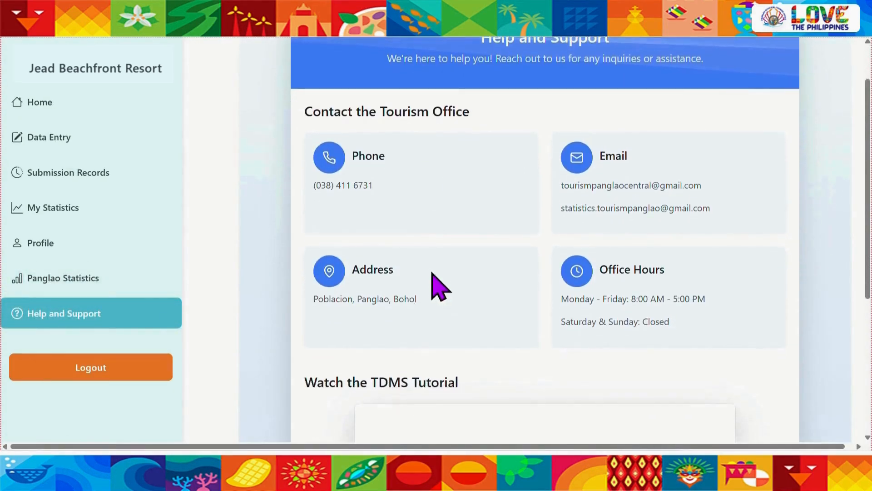
scroll(456, 291, down, 2)
scroll(238, 293, down, 2)
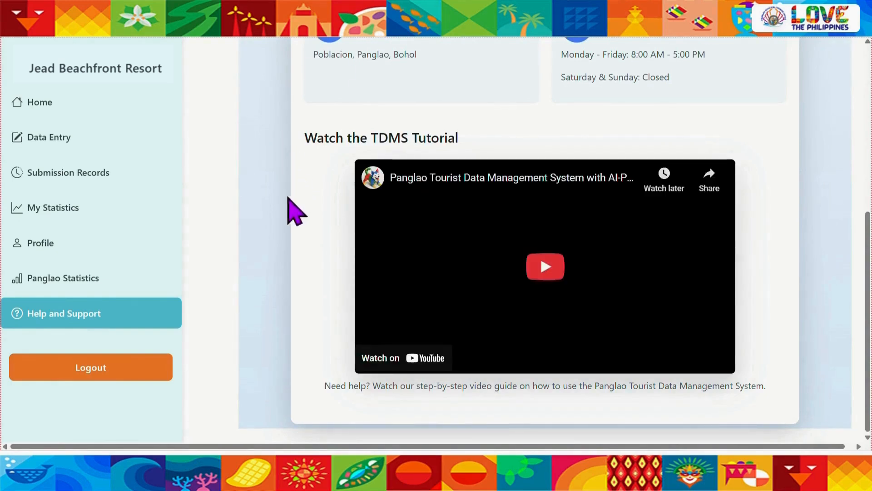
scroll(260, 239, up, 4)
scroll(268, 253, up, 2)
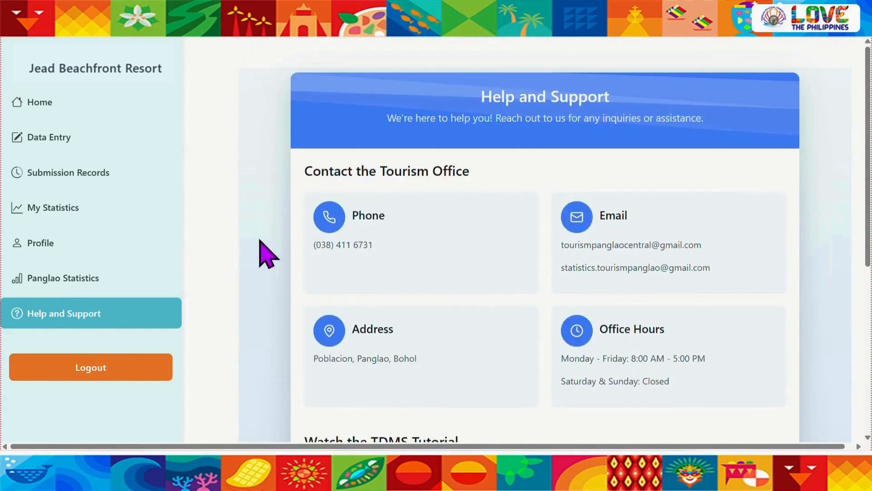
Log out of the resort account
click(129, 383)
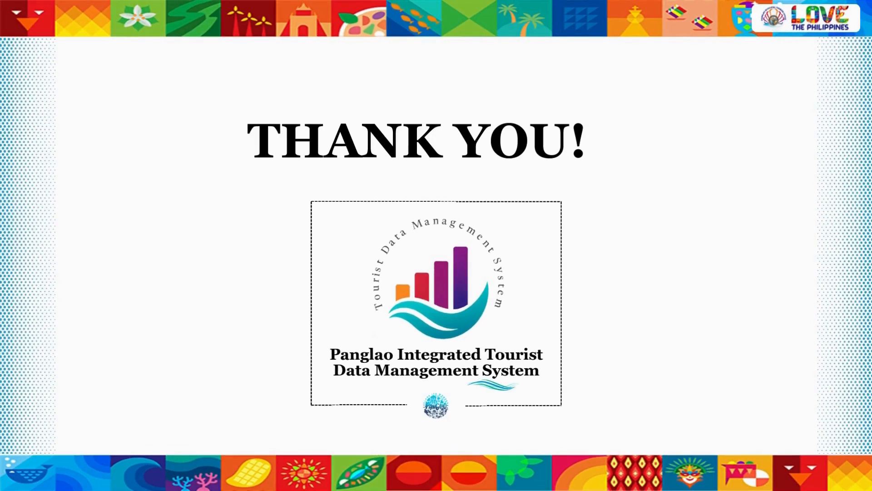